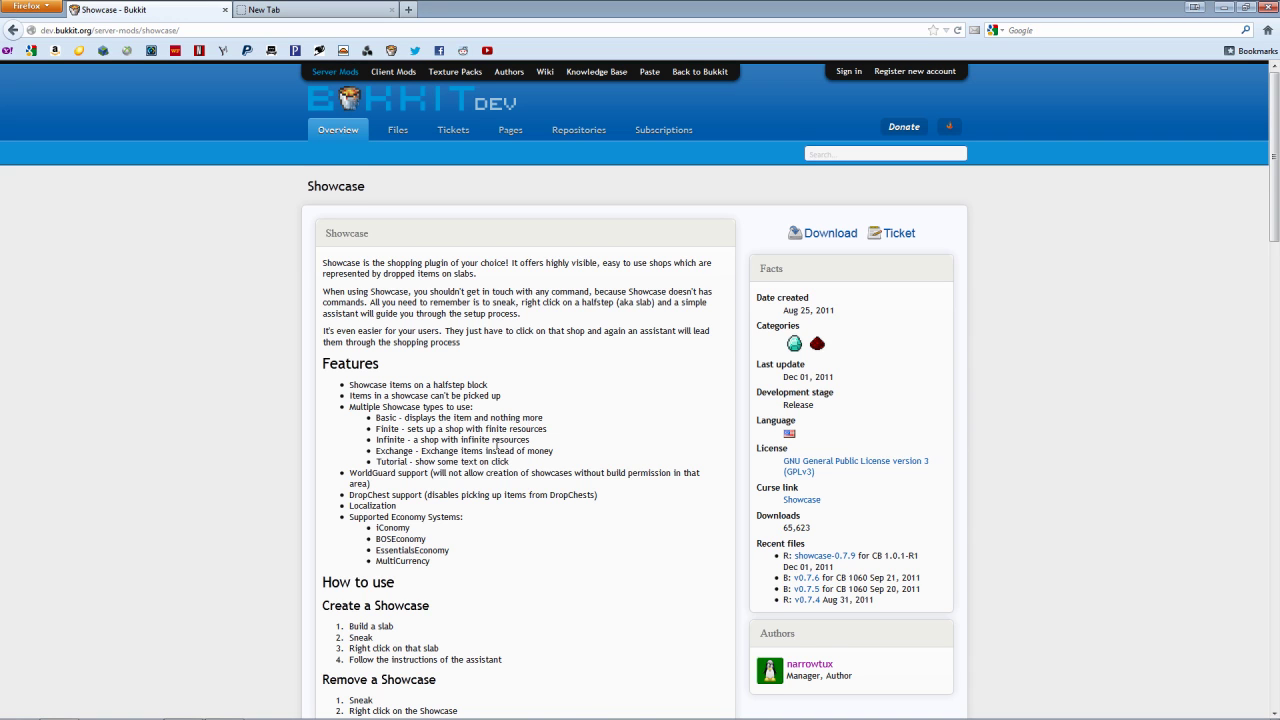
Step: Look over the Showcase plugin page and save the Showcase compatible 1.2.5.zip file to the computer
{"action": "scroll", "coordinate": [496, 451], "scroll_direction": "down", "scroll_amount": 3}
{"action": "scroll", "coordinate": [496, 451], "scroll_direction": "down", "scroll_amount": 3}
{"action": "scroll", "coordinate": [497, 449], "scroll_direction": "up", "scroll_amount": 6}
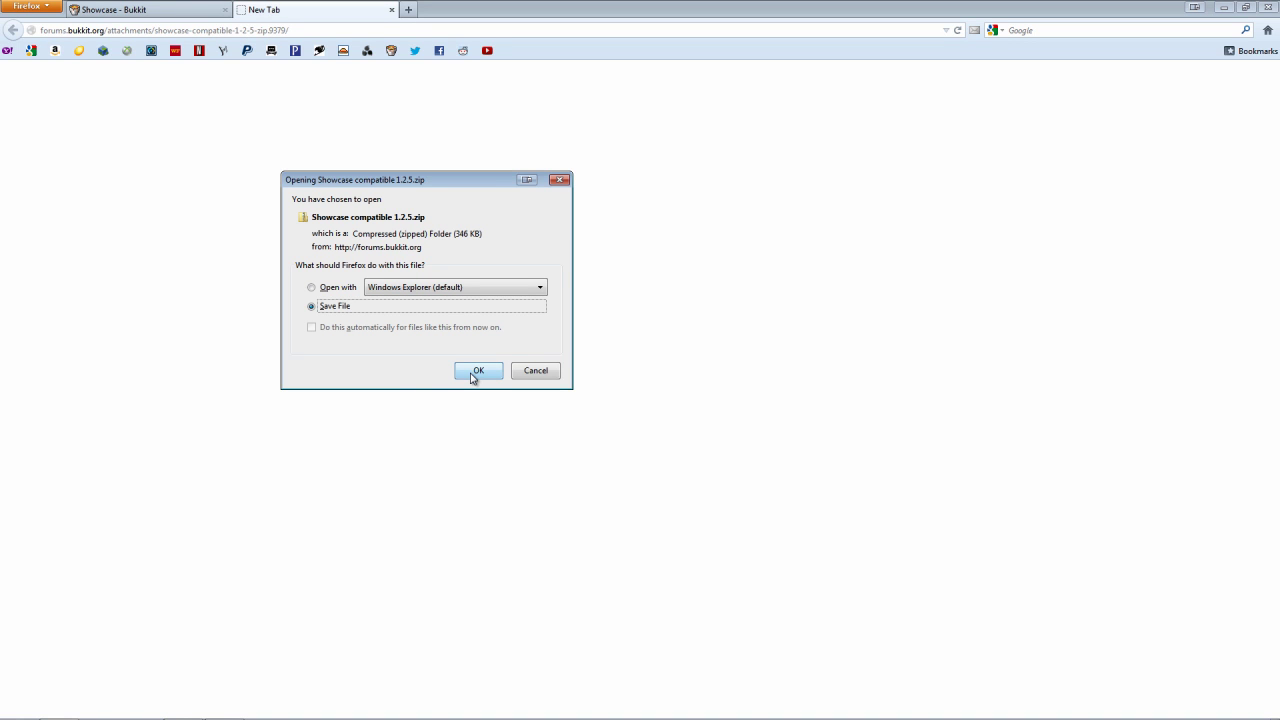
{"action": "left_click", "coordinate": [473, 378]}
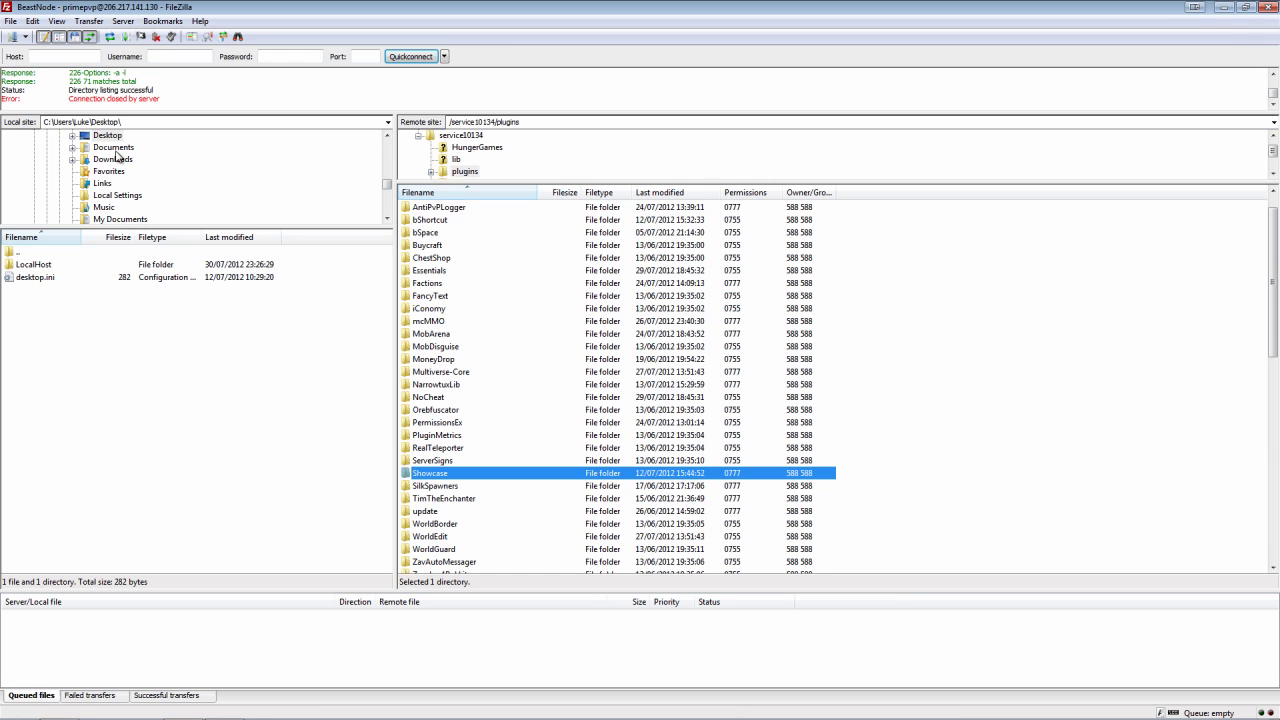
Step: Extract the three jar files from the Showcase compatible 1.2.5 archive onto the desktop and delete the zip archive
{"action": "left_click", "coordinate": [1222, 6]}
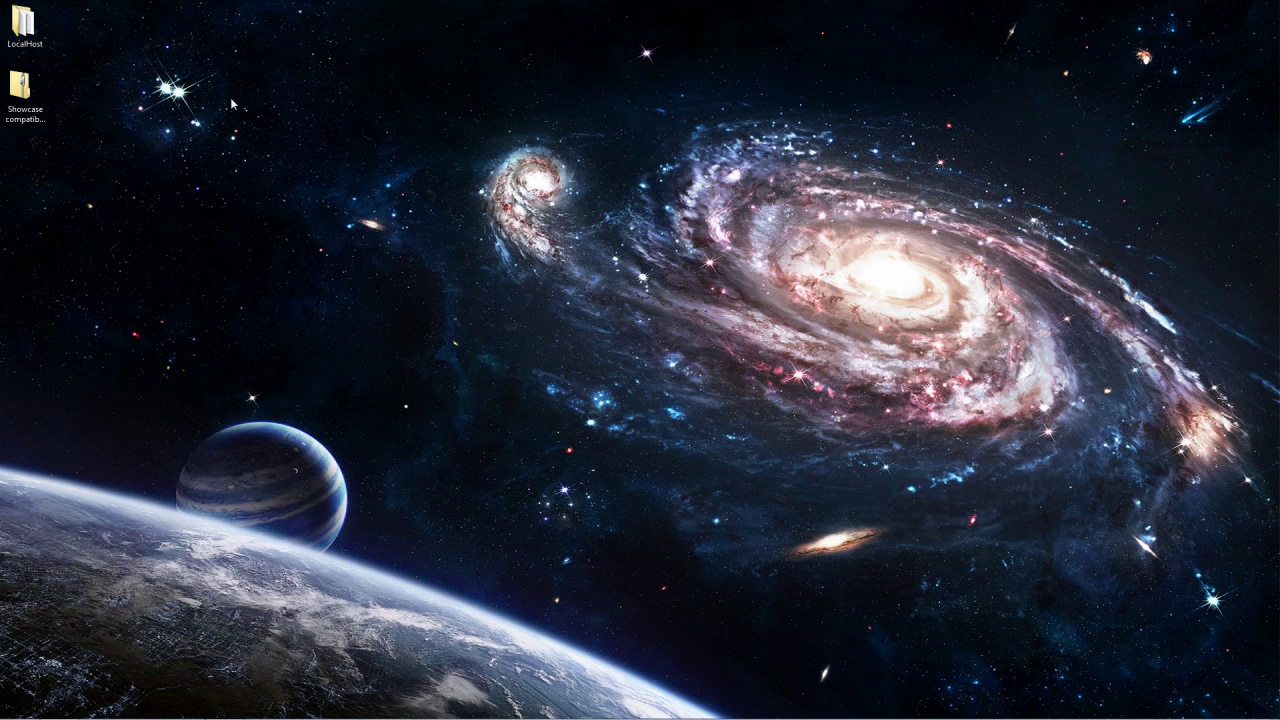
{"action": "double_click", "coordinate": [28, 110]}
{"action": "double_click", "coordinate": [515, 178]}
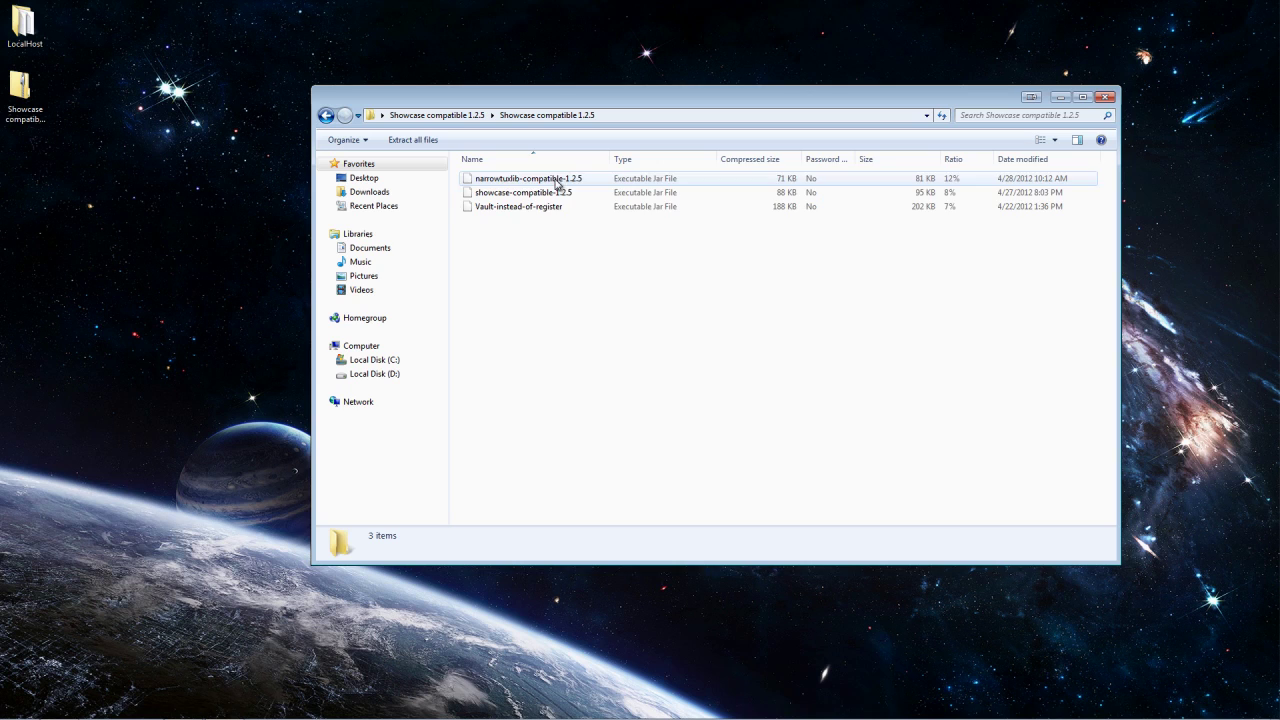
{"action": "left_click_drag", "start_coordinate": [498, 250], "coordinate": [500, 141]}
{"action": "left_click_drag", "start_coordinate": [506, 194], "coordinate": [548, 185]}
{"action": "left_click", "coordinate": [540, 282]}
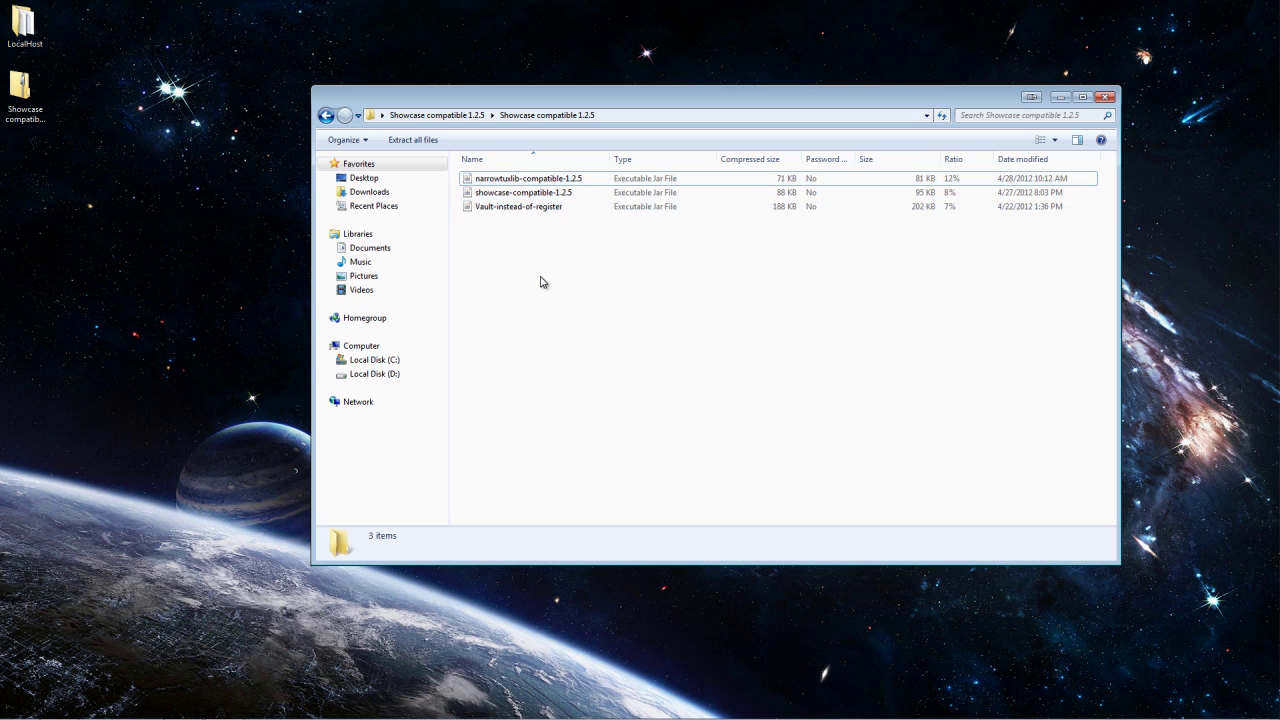
{"action": "left_click_drag", "start_coordinate": [540, 282], "coordinate": [115, 45]}
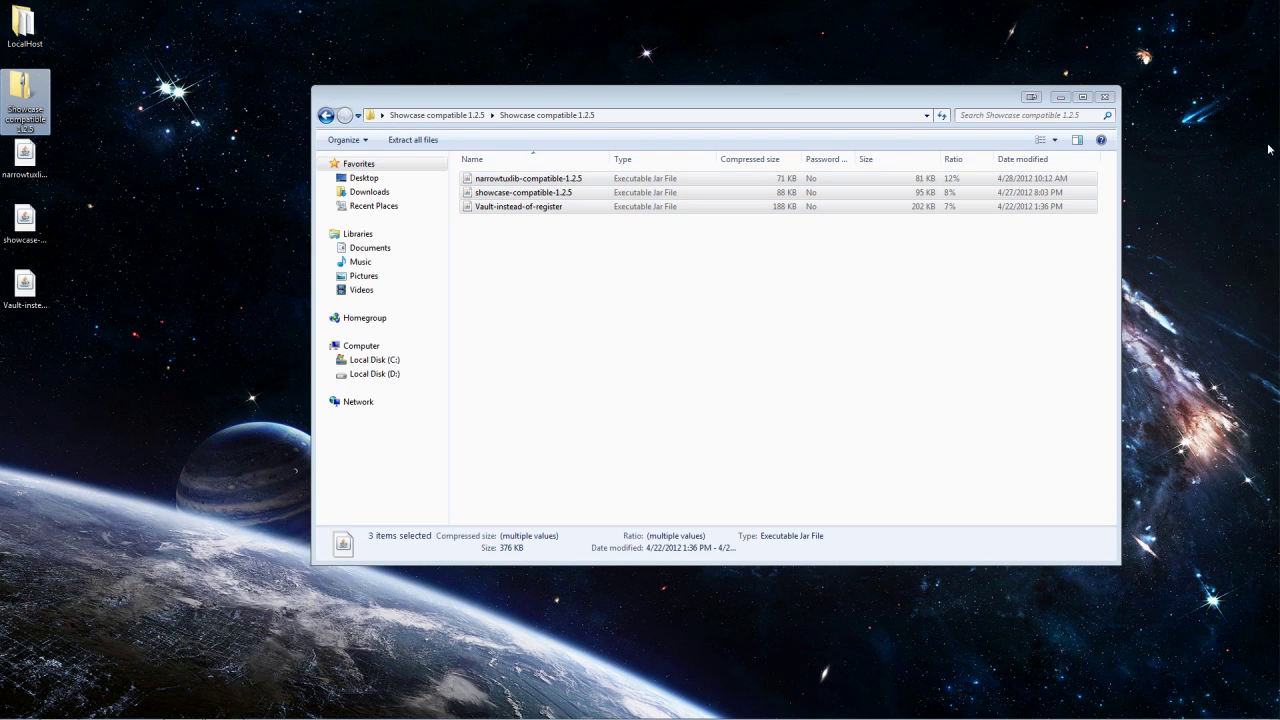
{"action": "left_click", "coordinate": [1104, 97]}
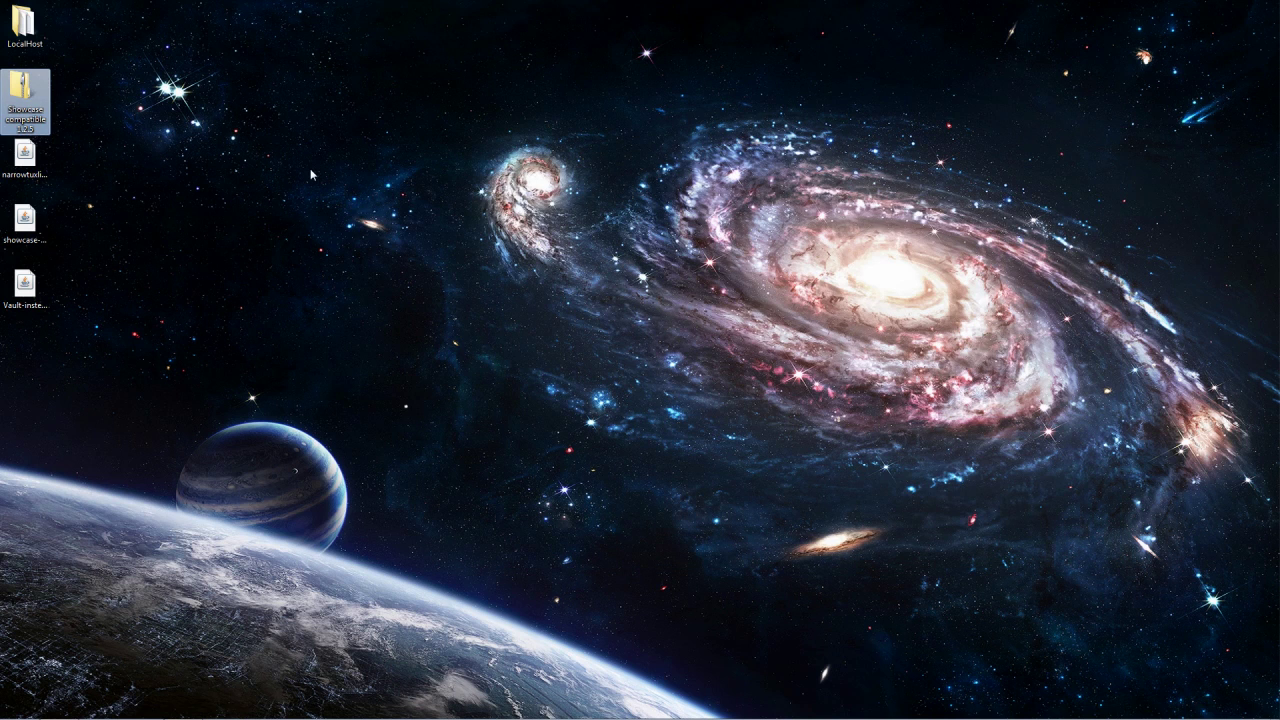
{"action": "key", "text": "Delete"}
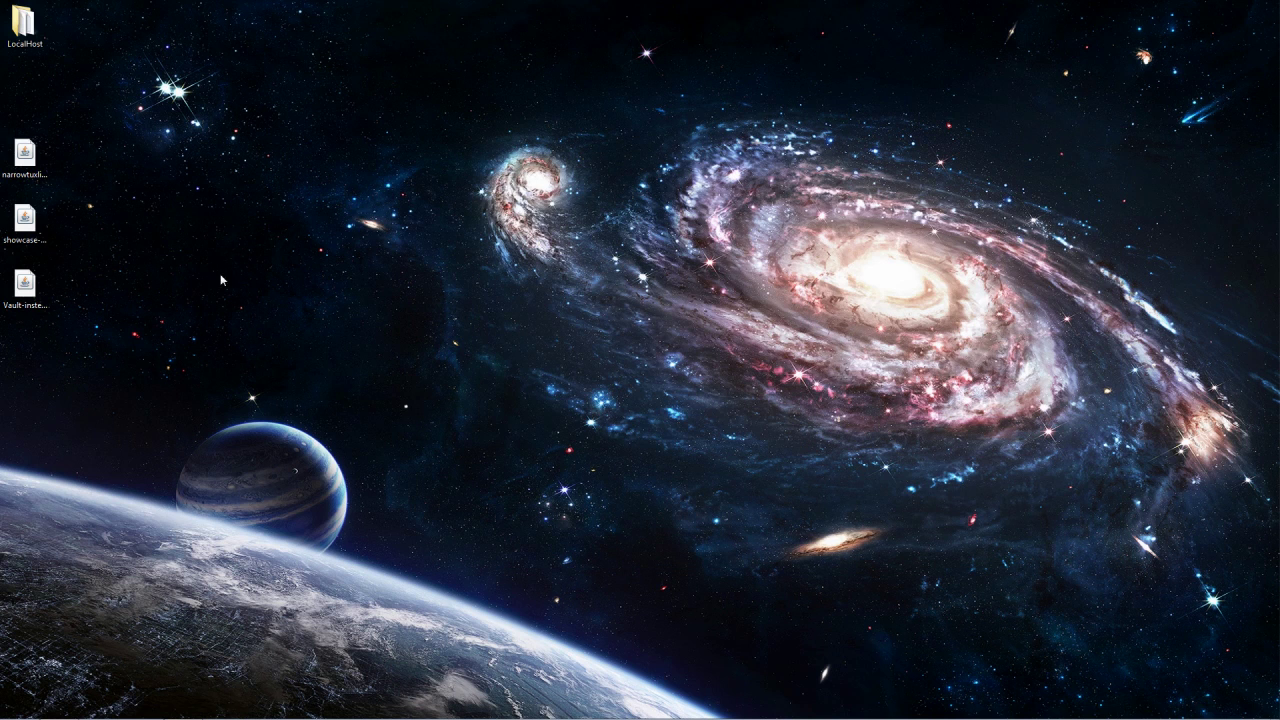
Step: Rename the narrowtuxlib-compatible-1.2.5 jar file on the desktop as narrowtuxlib
{"action": "right_click", "coordinate": [40, 160]}
{"action": "left_click", "coordinate": [122, 364]}
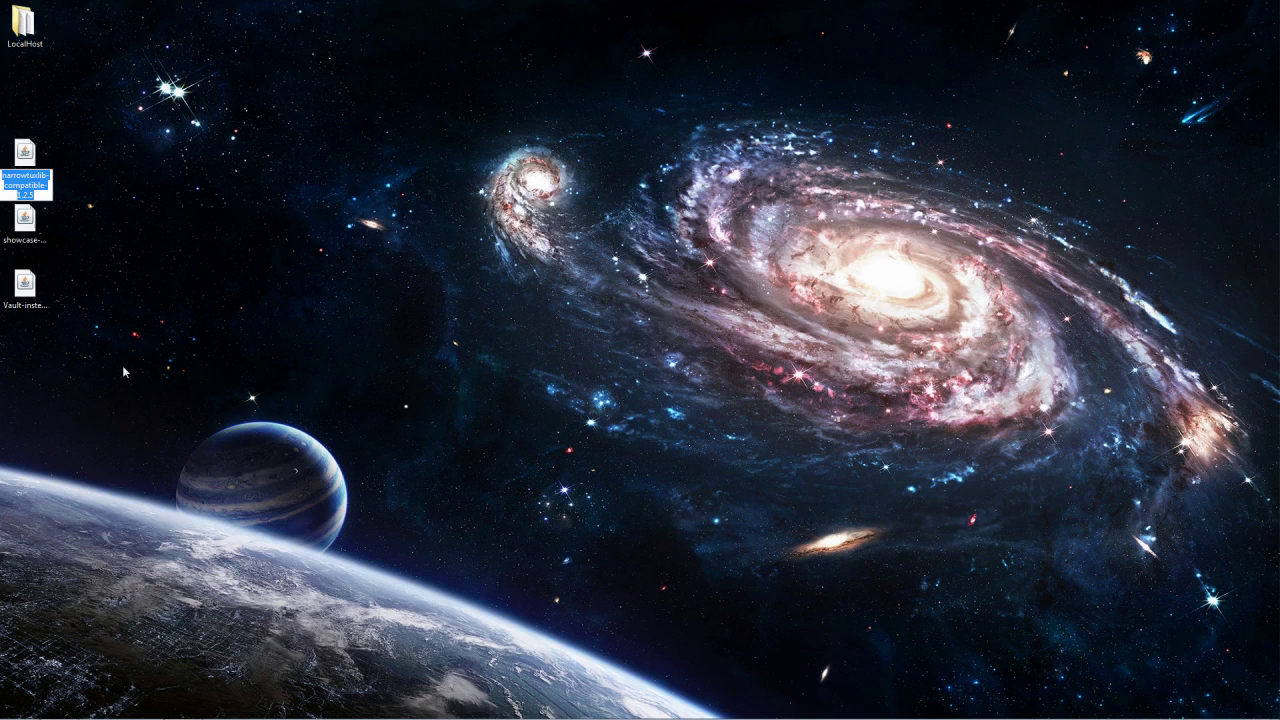
{"action": "key", "text": "End"}
{"action": "key", "text": "BackSpace"}
{"action": "key", "text": "BackSpace"}
{"action": "key", "text": "BackSpace"}
{"action": "key", "text": "BackSpace"}
{"action": "key", "text": "BackSpace"}
{"action": "key", "text": "BackSpace"}
{"action": "key", "text": "BackSpace"}
{"action": "key", "text": "BackSpace"}
{"action": "key", "text": "BackSpace"}
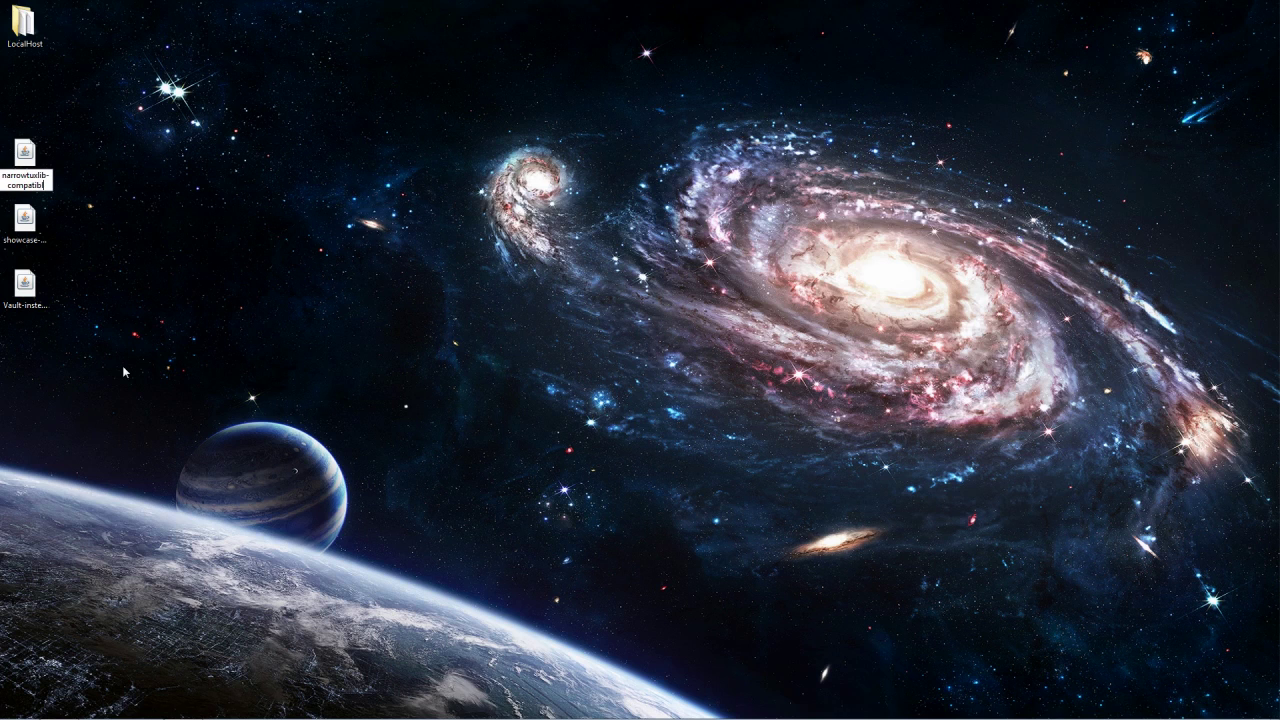
{"action": "key", "text": "BackSpace"}
{"action": "key", "text": "BackSpace"}
{"action": "key", "text": "BackSpace"}
{"action": "key", "text": "BackSpace"}
{"action": "key", "text": "BackSpace"}
{"action": "key", "text": "BackSpace"}
{"action": "key", "text": "BackSpace"}
{"action": "key", "text": "BackSpace"}
{"action": "key", "text": "Return"}
Step: Rename the showcase-compatible-1.2.5 jar file on the desktop as showcase
{"action": "right_click", "coordinate": [34, 210]}
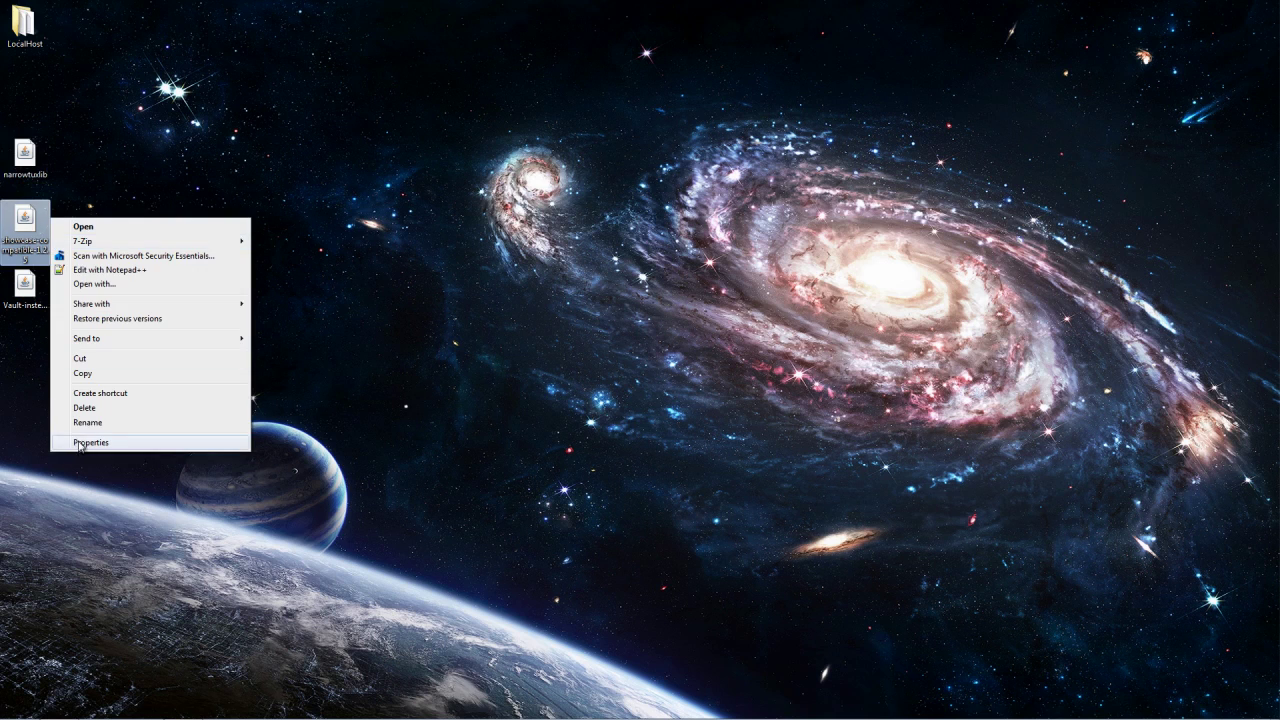
{"action": "left_click", "coordinate": [87, 423]}
{"action": "key", "text": "Right"}
{"action": "key", "text": "BackSpace"}
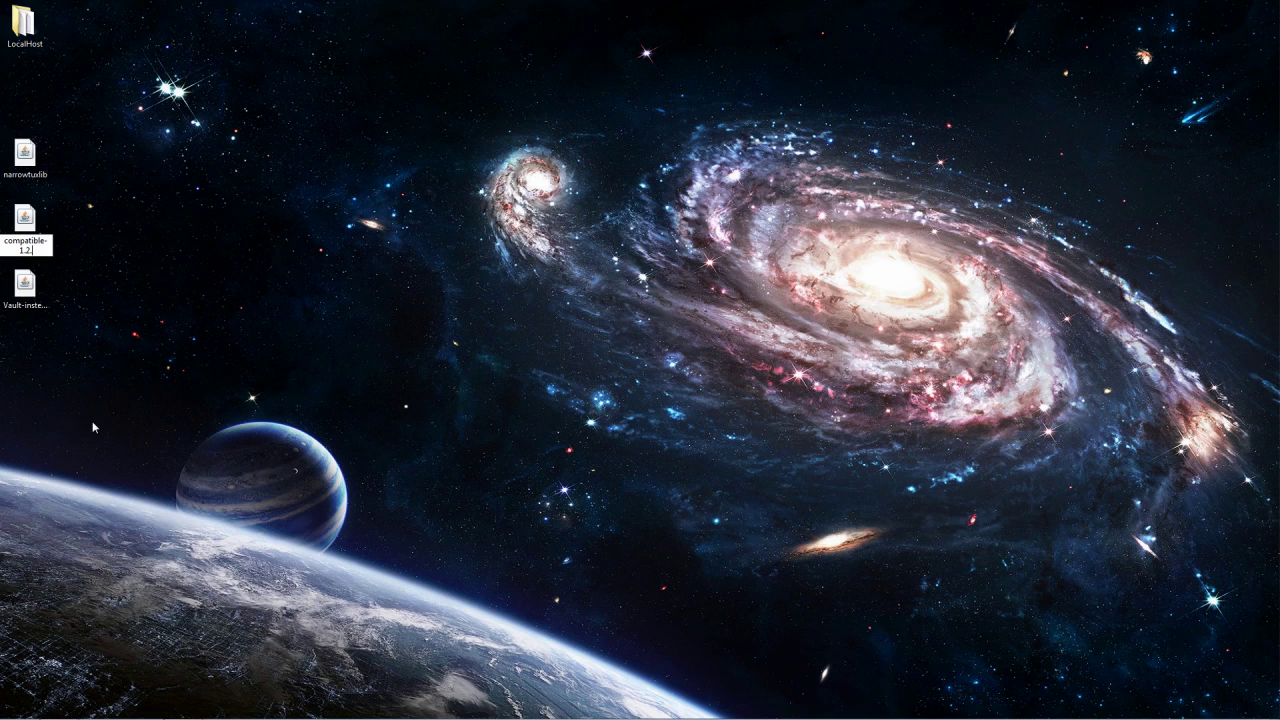
{"action": "key", "text": "BackSpace"}
{"action": "key", "text": "BackSpace"}
{"action": "key", "text": "BackSpace"}
{"action": "key", "text": "BackSpace"}
{"action": "key", "text": "BackSpace"}
{"action": "key", "text": "BackSpace"}
{"action": "key", "text": "BackSpace"}
{"action": "key", "text": "BackSpace"}
{"action": "key", "text": "BackSpace"}
{"action": "key", "text": "BackSpace"}
{"action": "key", "text": "BackSpace"}
{"action": "key", "text": "BackSpace"}
{"action": "key", "text": "BackSpace"}
{"action": "key", "text": "BackSpace"}
{"action": "key", "text": "BackSpace"}
{"action": "key", "text": "BackSpace"}
{"action": "key", "text": "Return"}
Step: Rename the Vault-instead-of-register jar file on the desktop as Vault
{"action": "right_click", "coordinate": [25, 280]}
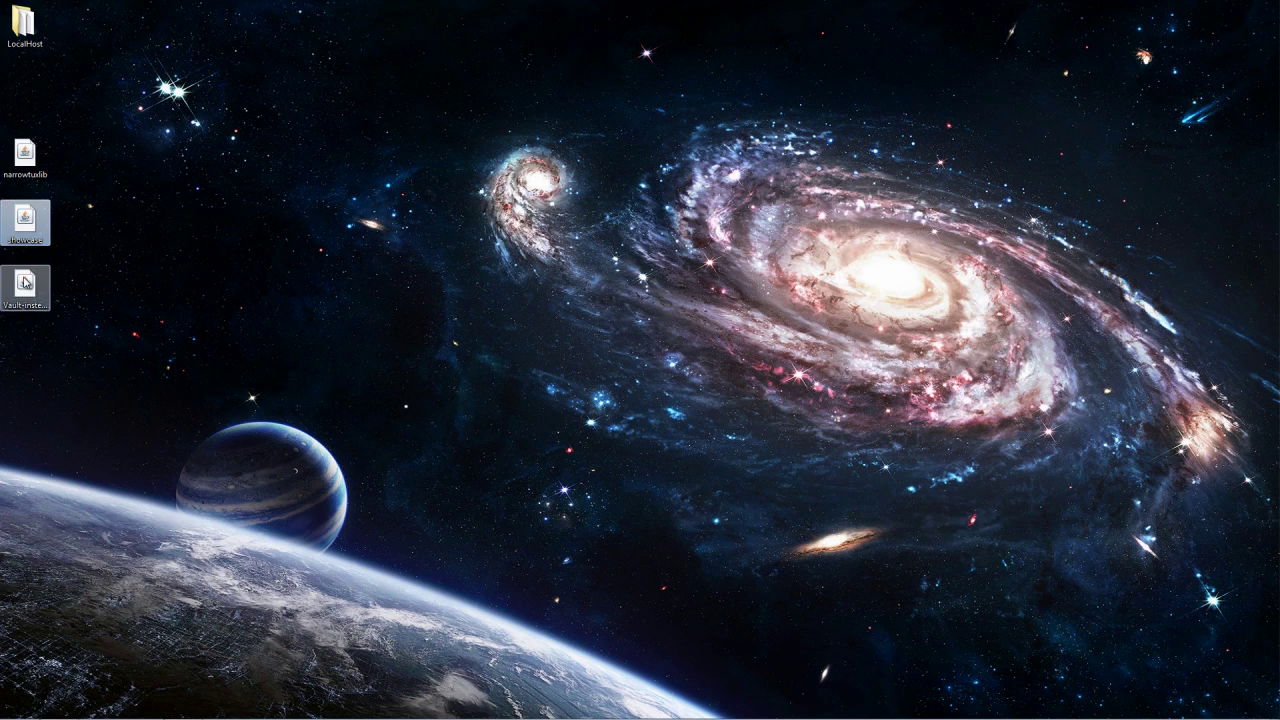
{"action": "left_click", "coordinate": [75, 482]}
{"action": "key", "text": "Right"}
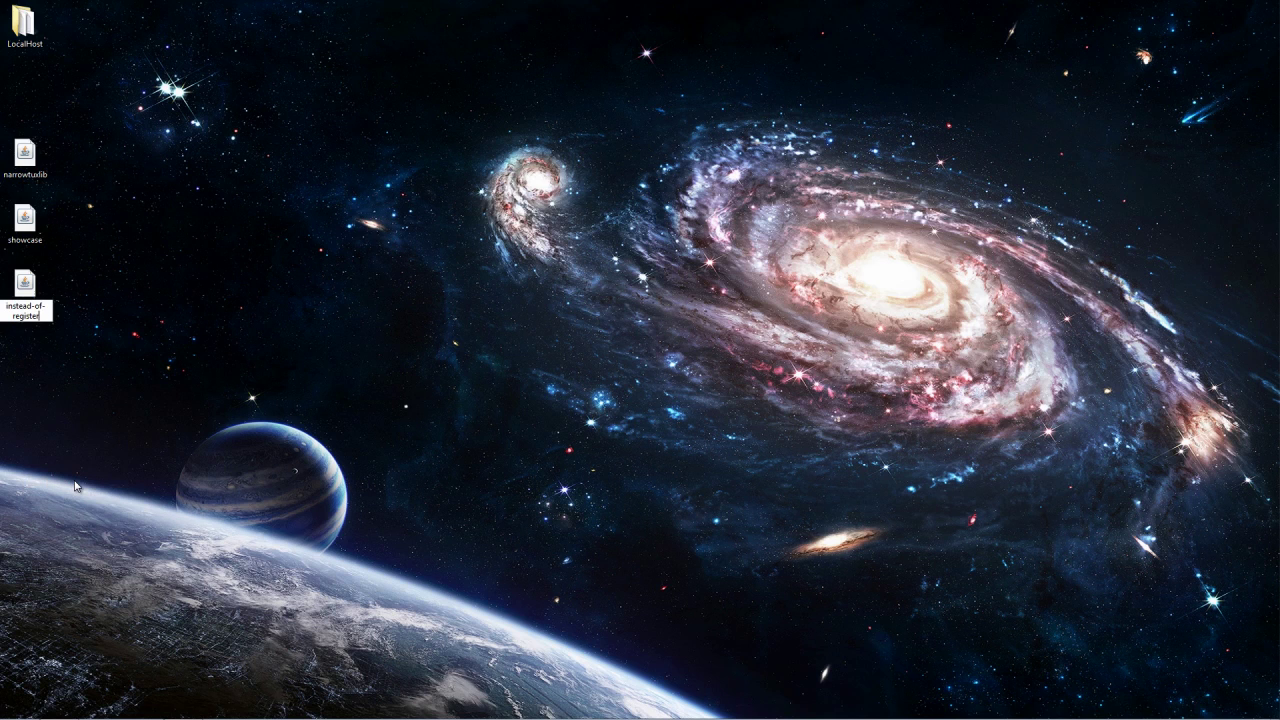
{"action": "key", "text": "BackSpace"}
{"action": "key", "text": "BackSpace"}
{"action": "key", "text": "BackSpace"}
{"action": "key", "text": "BackSpace"}
{"action": "key", "text": "BackSpace"}
{"action": "key", "text": "BackSpace"}
{"action": "key", "text": "BackSpace"}
{"action": "key", "text": "BackSpace"}
{"action": "key", "text": "BackSpace"}
{"action": "key", "text": "BackSpace"}
{"action": "key", "text": "BackSpace"}
{"action": "key", "text": "BackSpace"}
{"action": "key", "text": "BackSpace"}
{"action": "key", "text": "BackSpace"}
{"action": "key", "text": "BackSpace"}
{"action": "key", "text": "BackSpace"}
{"action": "key", "text": "BackSpace"}
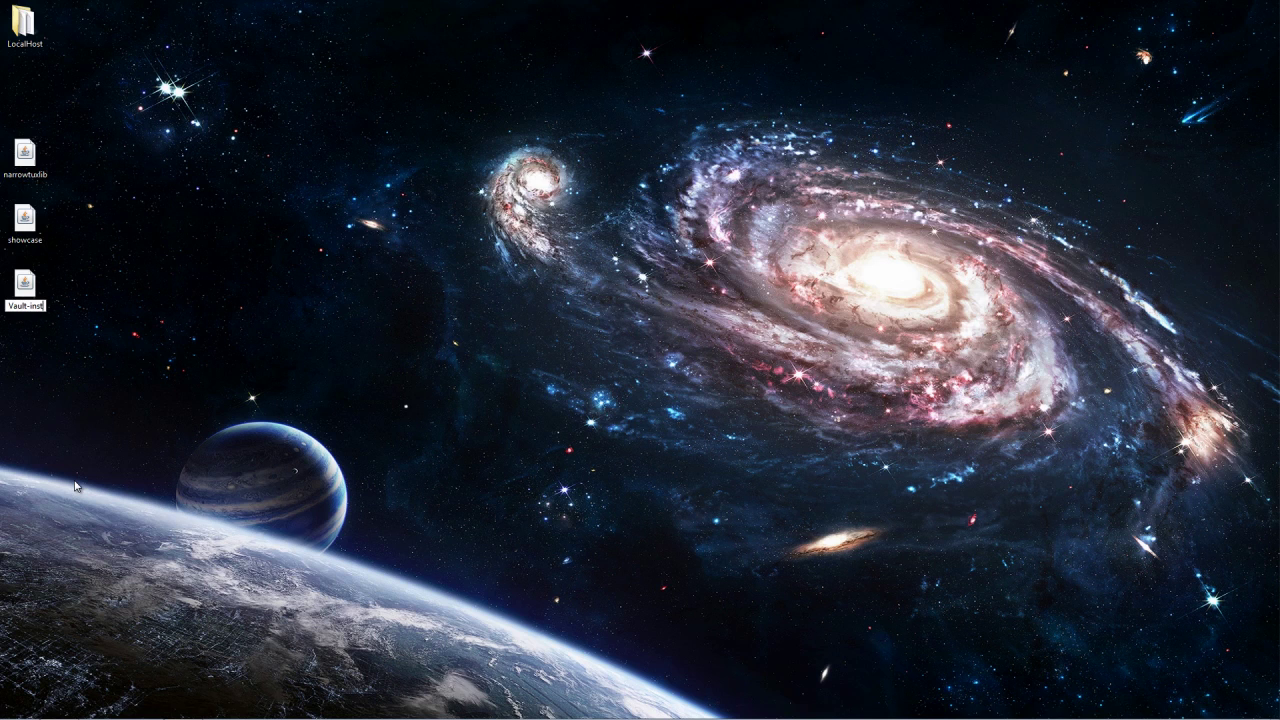
{"action": "key", "text": "BackSpace"}
{"action": "key", "text": "BackSpace"}
{"action": "key", "text": "BackSpace"}
{"action": "key", "text": "Return"}
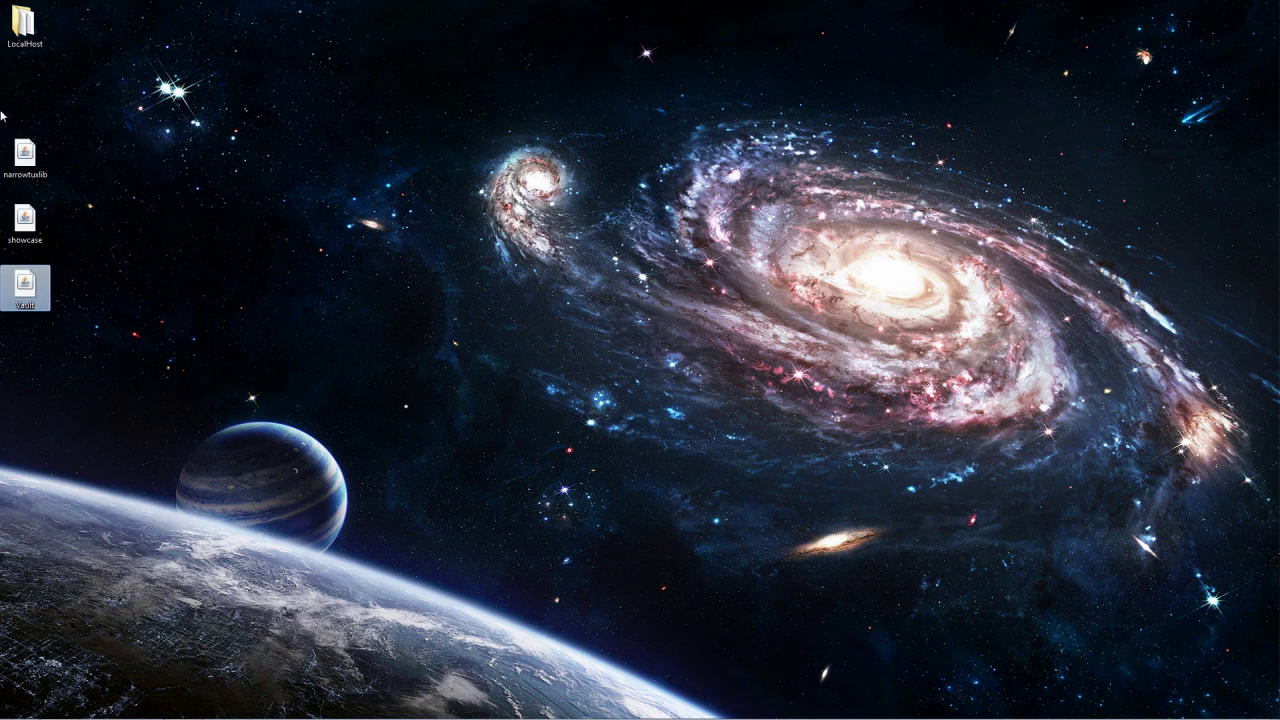
Step: Move the narrowtuxlib, showcase and Vault jar files from the desktop into the plugins folder inside LocalHost
{"action": "left_click", "coordinate": [46, 22]}
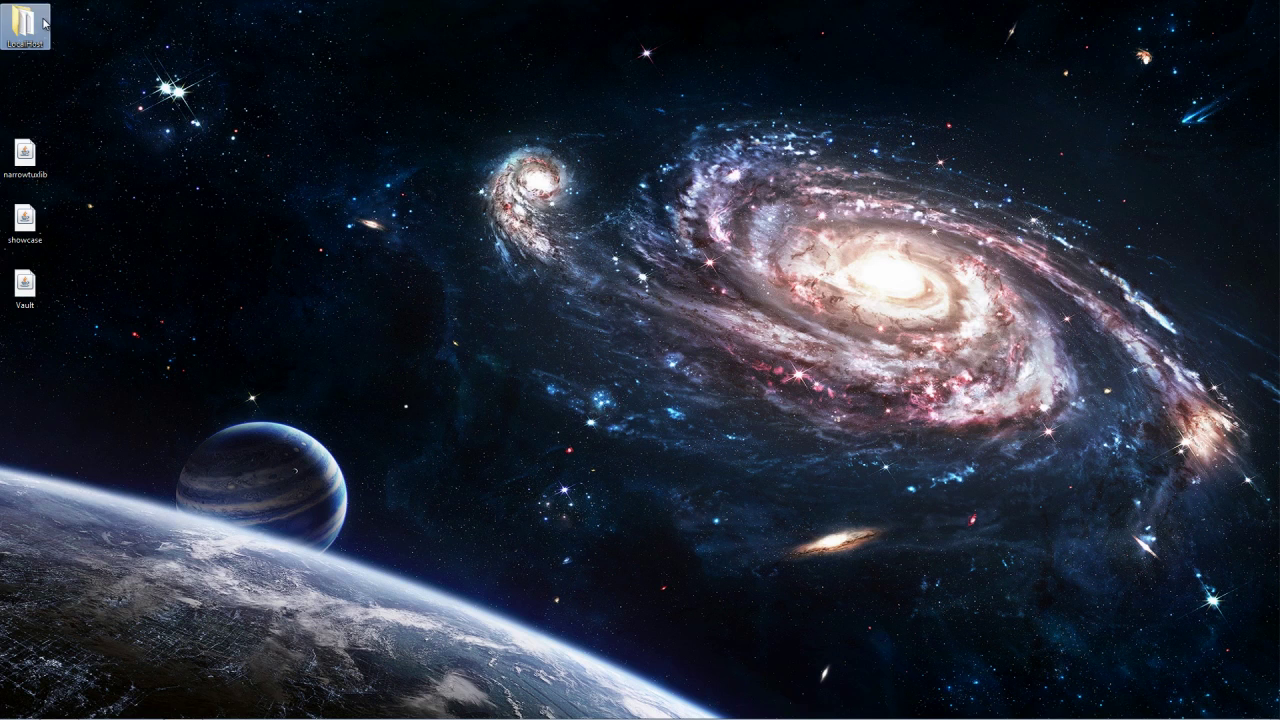
{"action": "double_click", "coordinate": [46, 22]}
{"action": "left_click", "coordinate": [488, 180]}
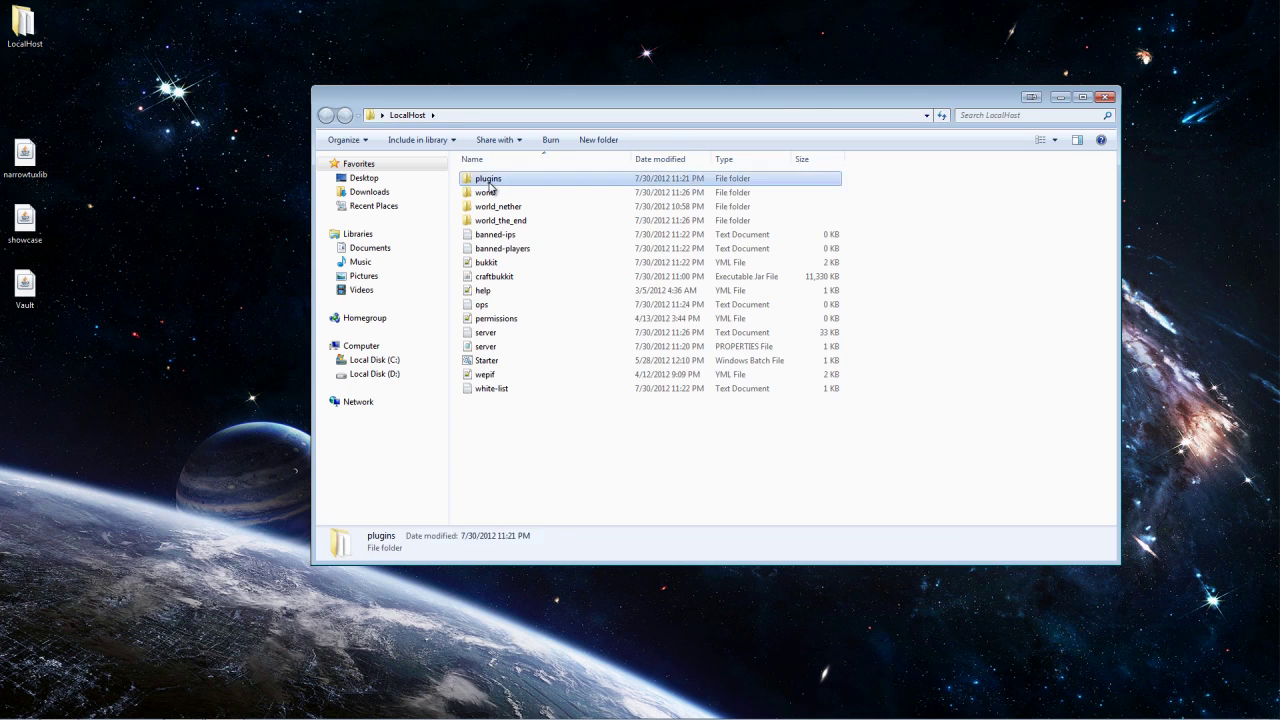
{"action": "double_click", "coordinate": [488, 180]}
{"action": "left_click_drag", "start_coordinate": [90, 320], "coordinate": [671, 374]}
{"action": "left_click", "coordinate": [671, 374]}
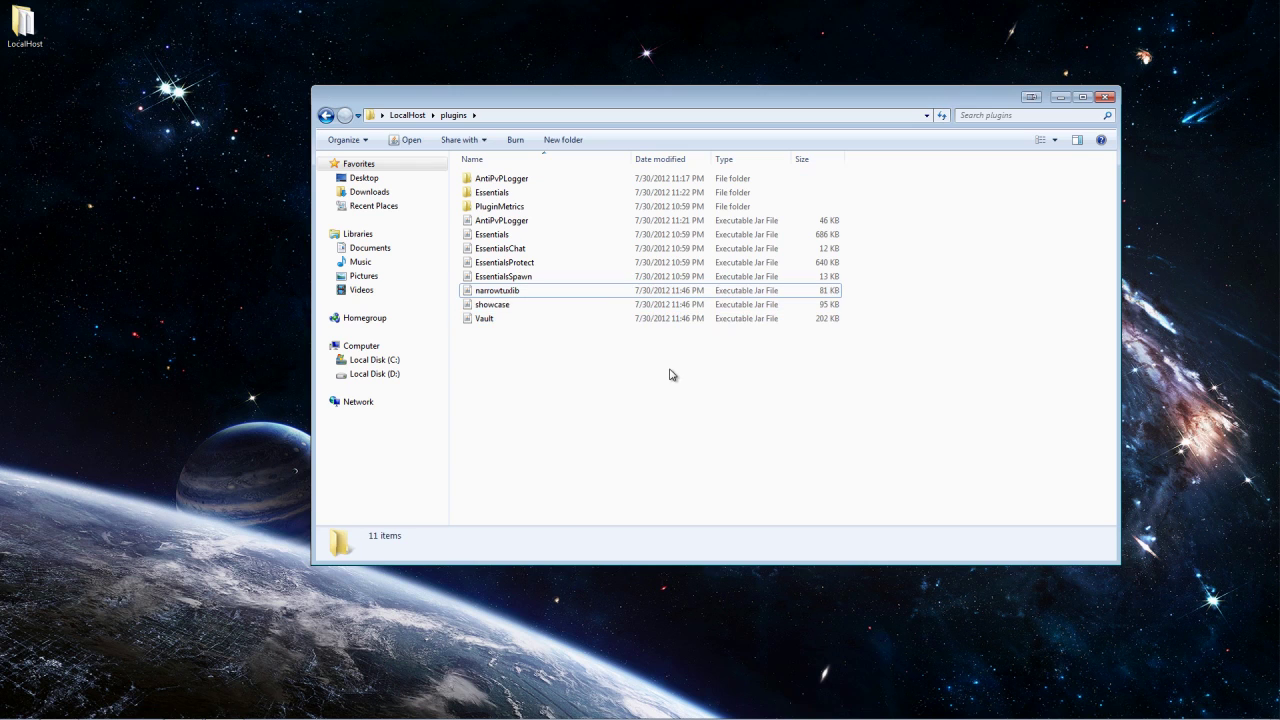
Step: Return to the LocalHost folder and start the Minecraft server with the Starter batch file
{"action": "left_click", "coordinate": [324, 116]}
{"action": "double_click", "coordinate": [484, 360]}
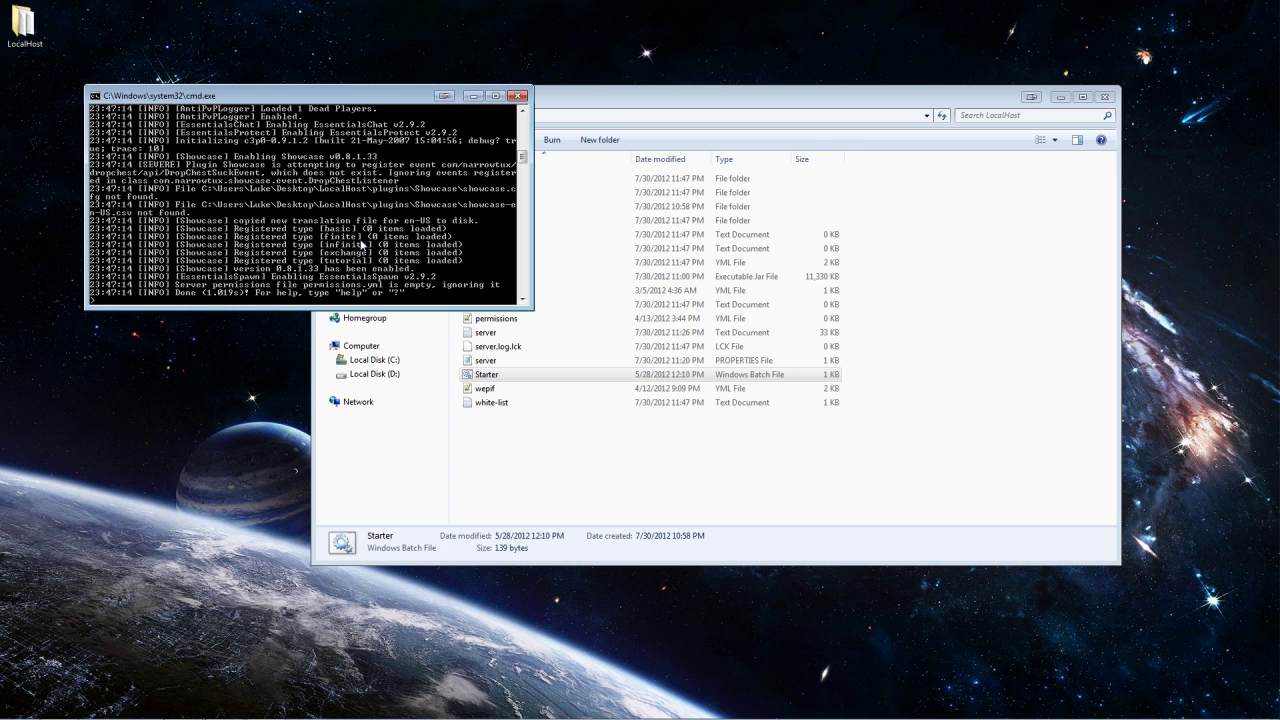
Step: Examine the server console's startup log for how the NarrowtuxLib, Vault and Showcase plugins load
{"action": "scroll", "coordinate": [300, 245], "scroll_direction": "up", "scroll_amount": 10}
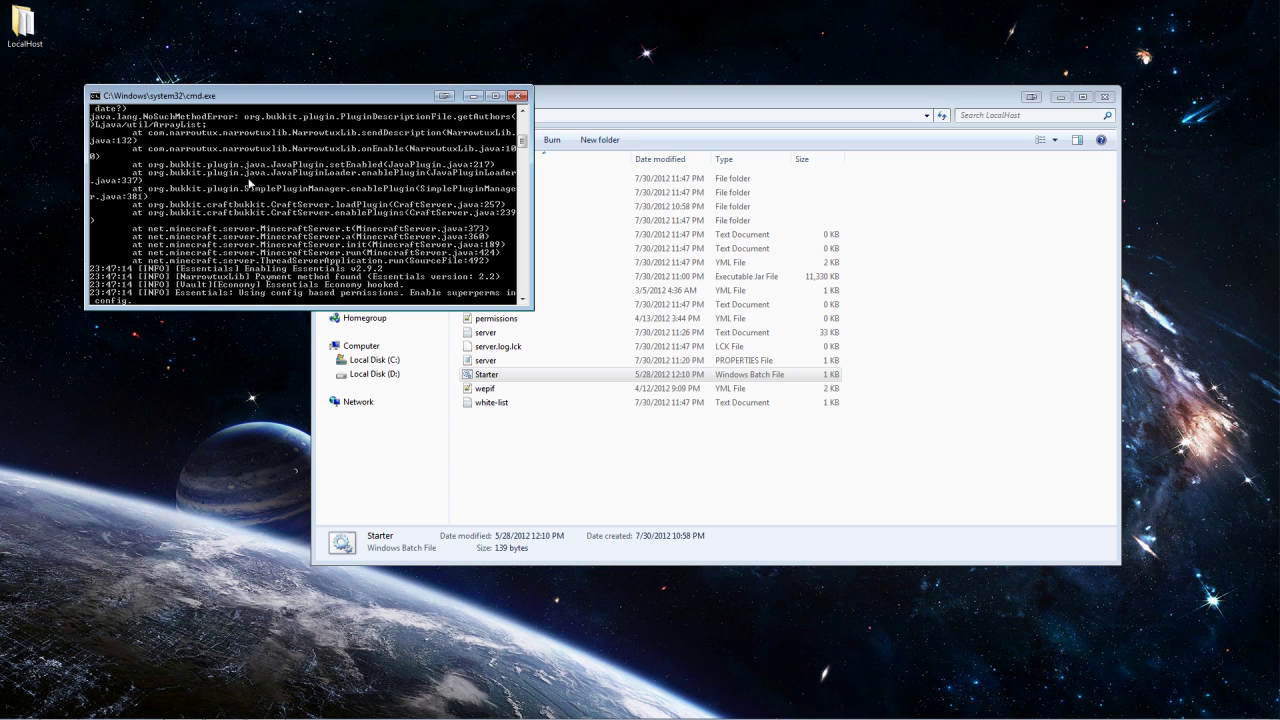
{"action": "scroll", "coordinate": [243, 162], "scroll_direction": "up", "scroll_amount": 5}
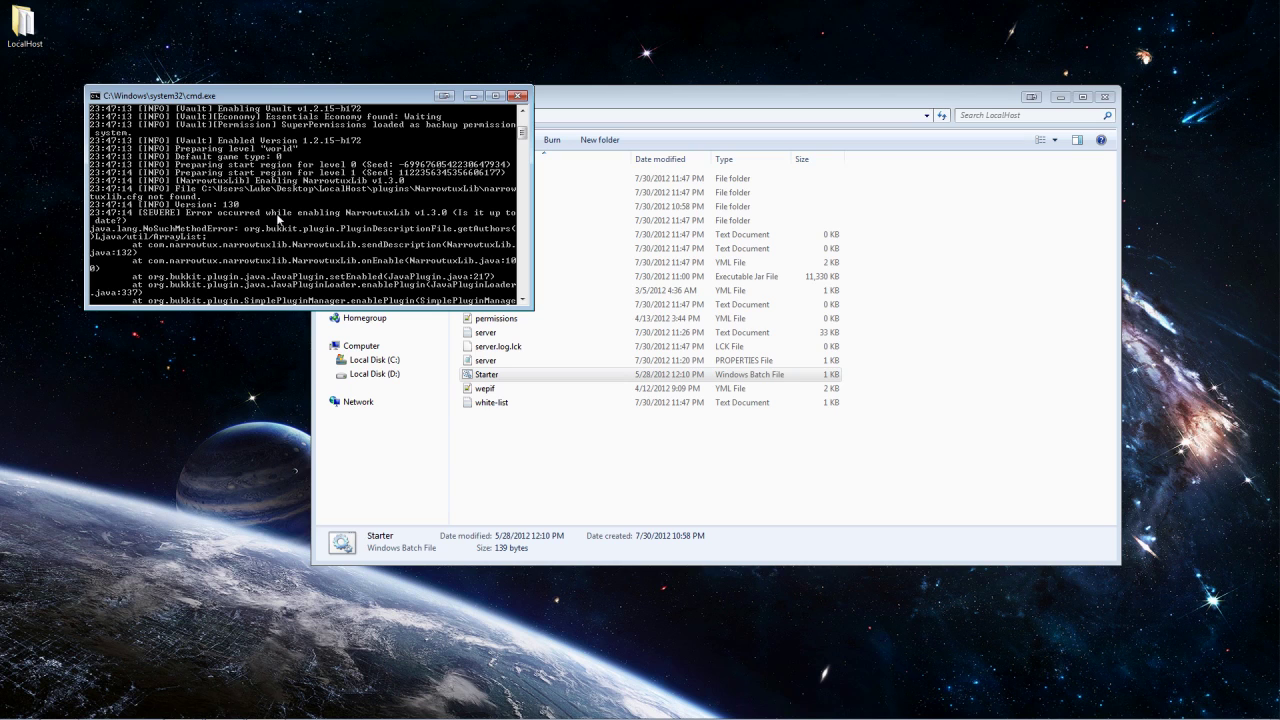
{"action": "scroll", "coordinate": [198, 210], "scroll_direction": "up", "scroll_amount": 5}
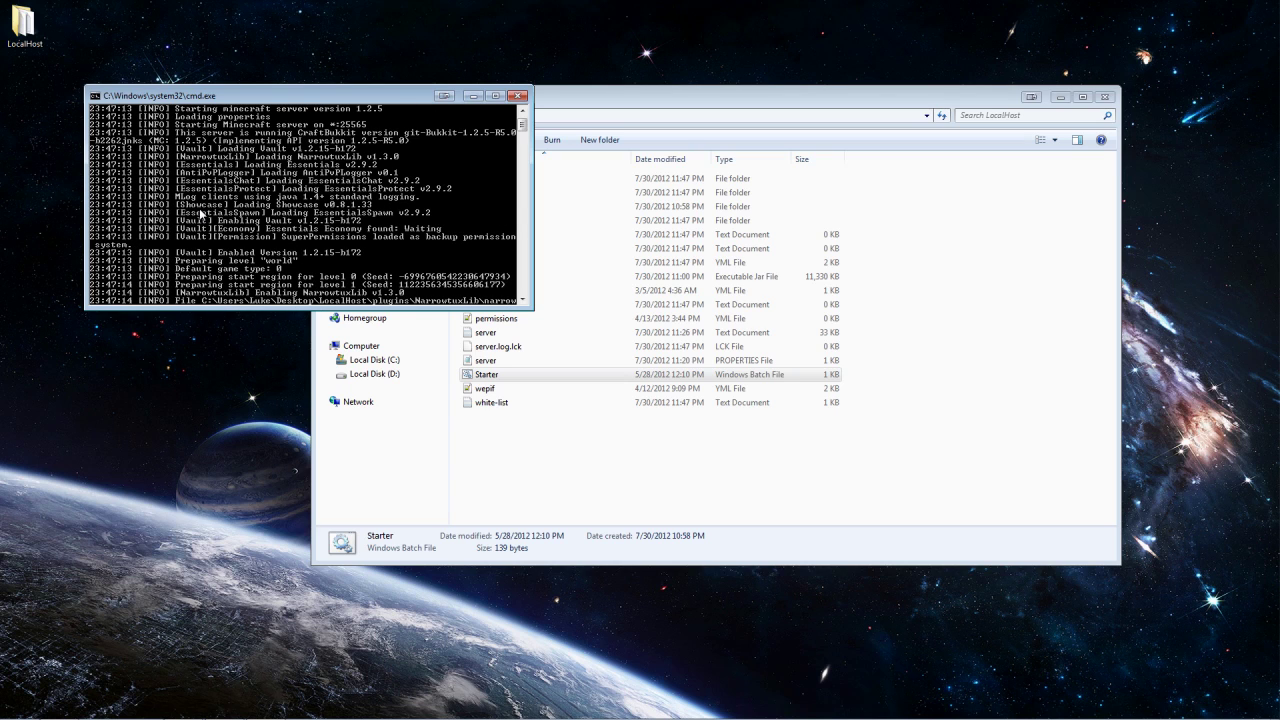
{"action": "scroll", "coordinate": [200, 214], "scroll_direction": "down", "scroll_amount": 11}
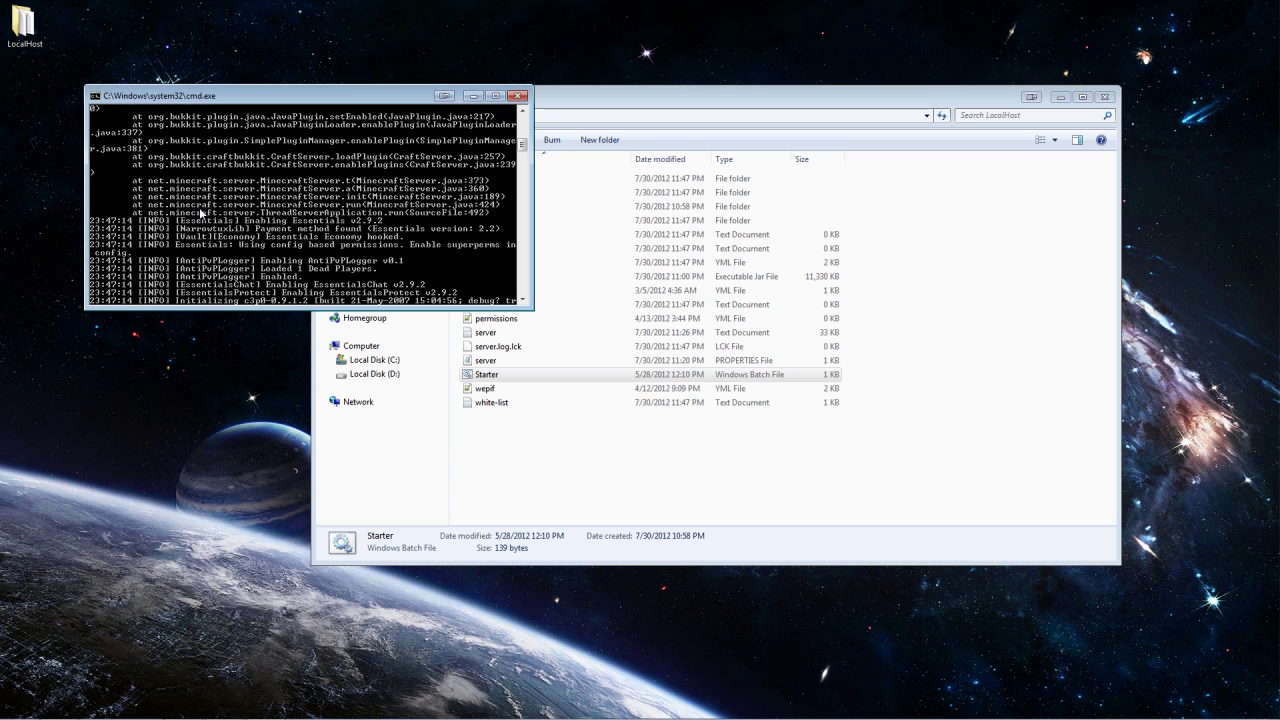
{"action": "scroll", "coordinate": [199, 207], "scroll_direction": "up", "scroll_amount": 5}
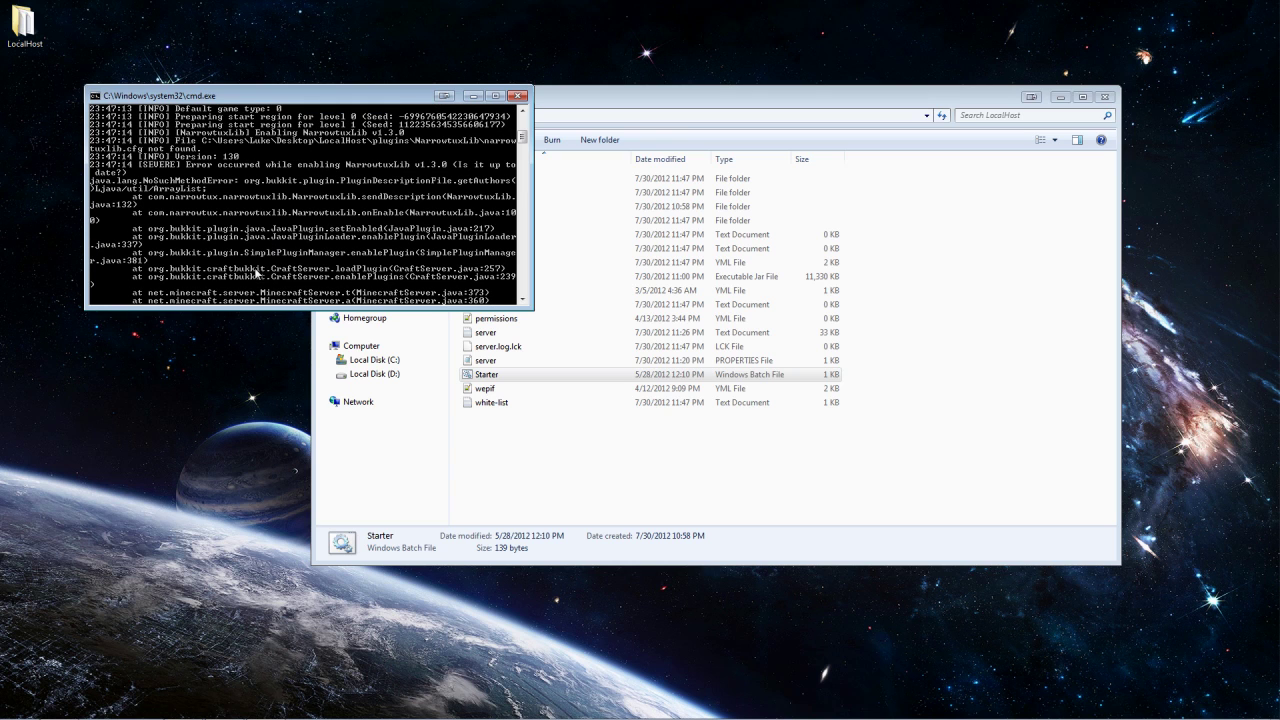
{"action": "scroll", "coordinate": [222, 224], "scroll_direction": "up", "scroll_amount": 5}
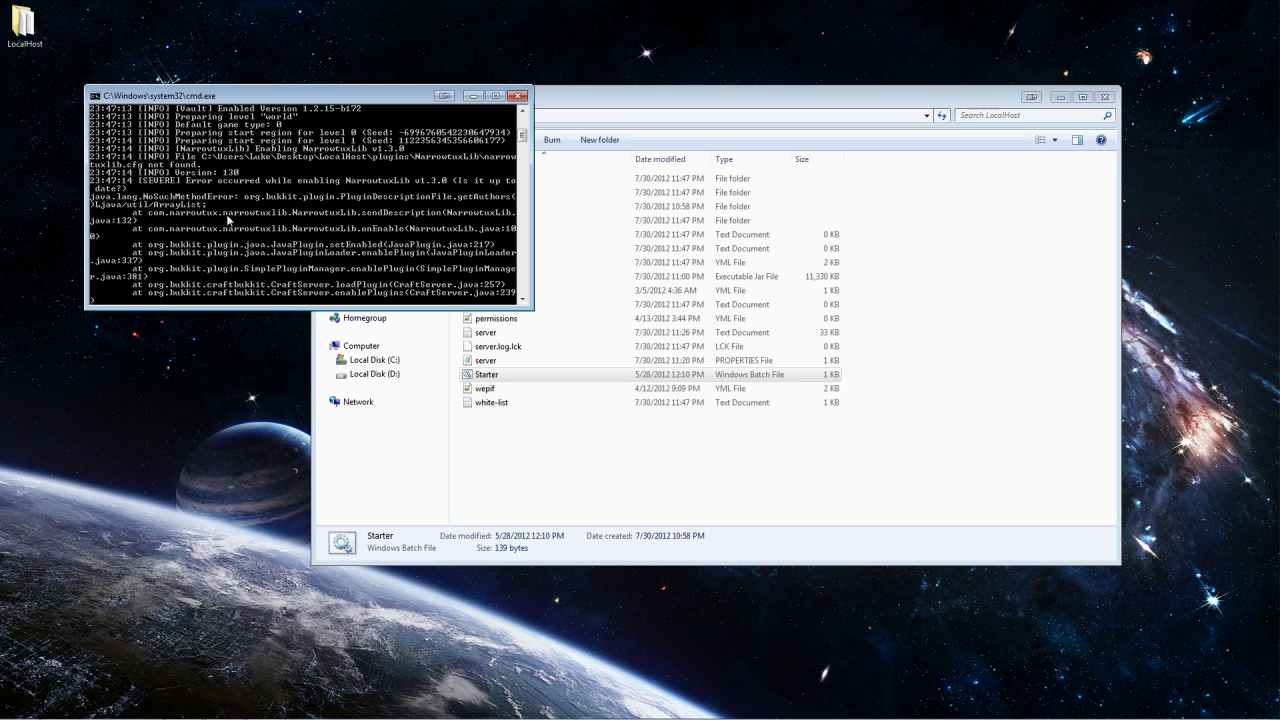
{"action": "scroll", "coordinate": [228, 220], "scroll_direction": "up", "scroll_amount": 5}
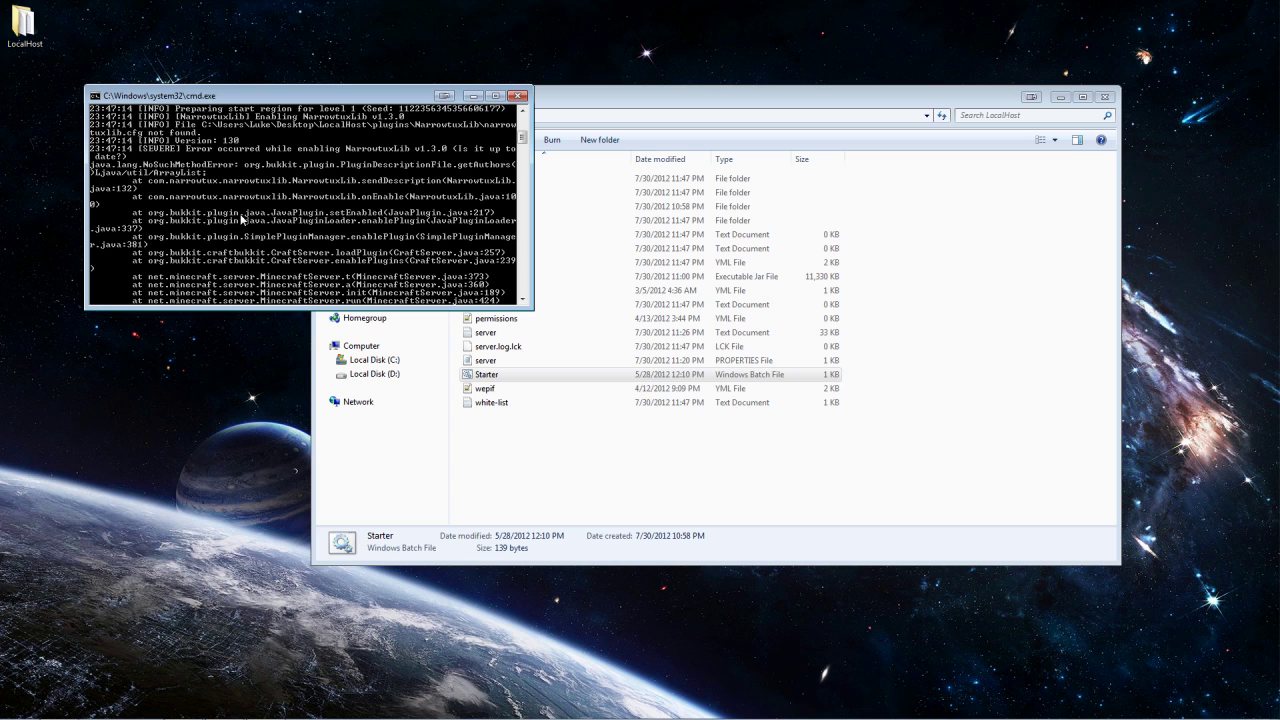
{"action": "scroll", "coordinate": [240, 219], "scroll_direction": "up", "scroll_amount": 6}
{"action": "scroll", "coordinate": [240, 219], "scroll_direction": "down", "scroll_amount": 7}
{"action": "scroll", "coordinate": [240, 219], "scroll_direction": "up", "scroll_amount": 3}
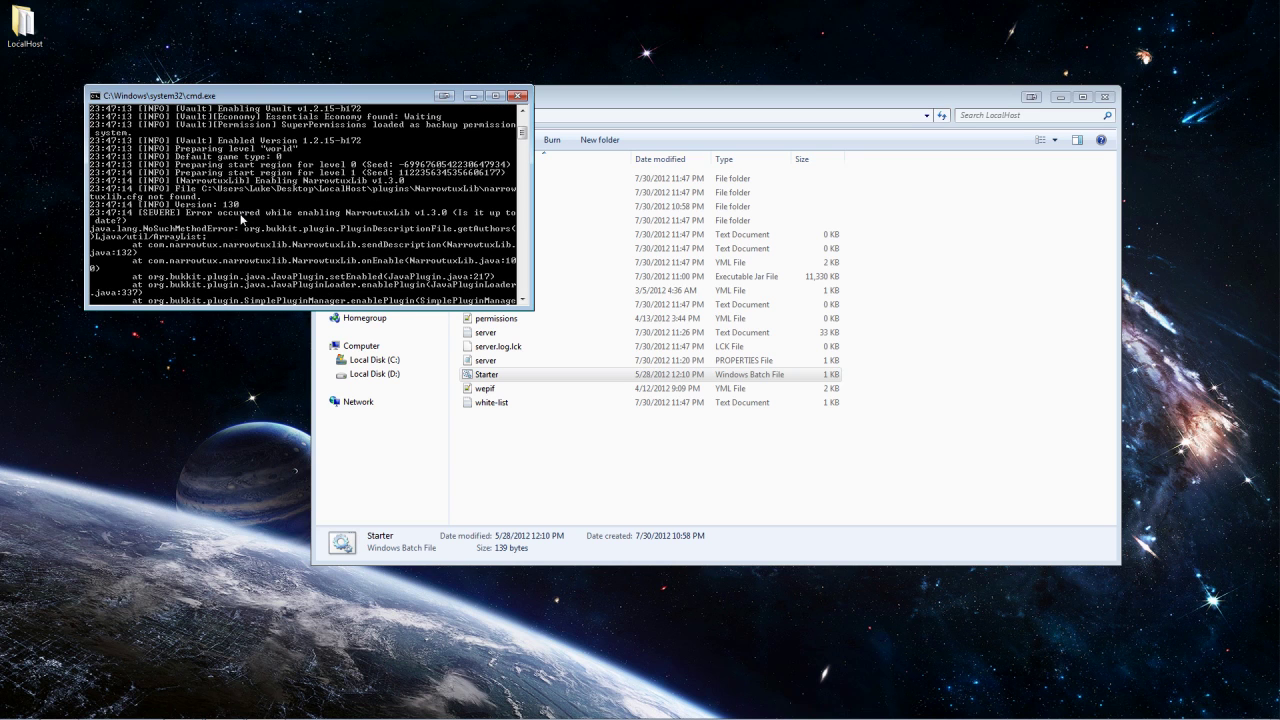
{"action": "scroll", "coordinate": [240, 219], "scroll_direction": "down", "scroll_amount": 5}
{"action": "scroll", "coordinate": [241, 220], "scroll_direction": "down", "scroll_amount": 5}
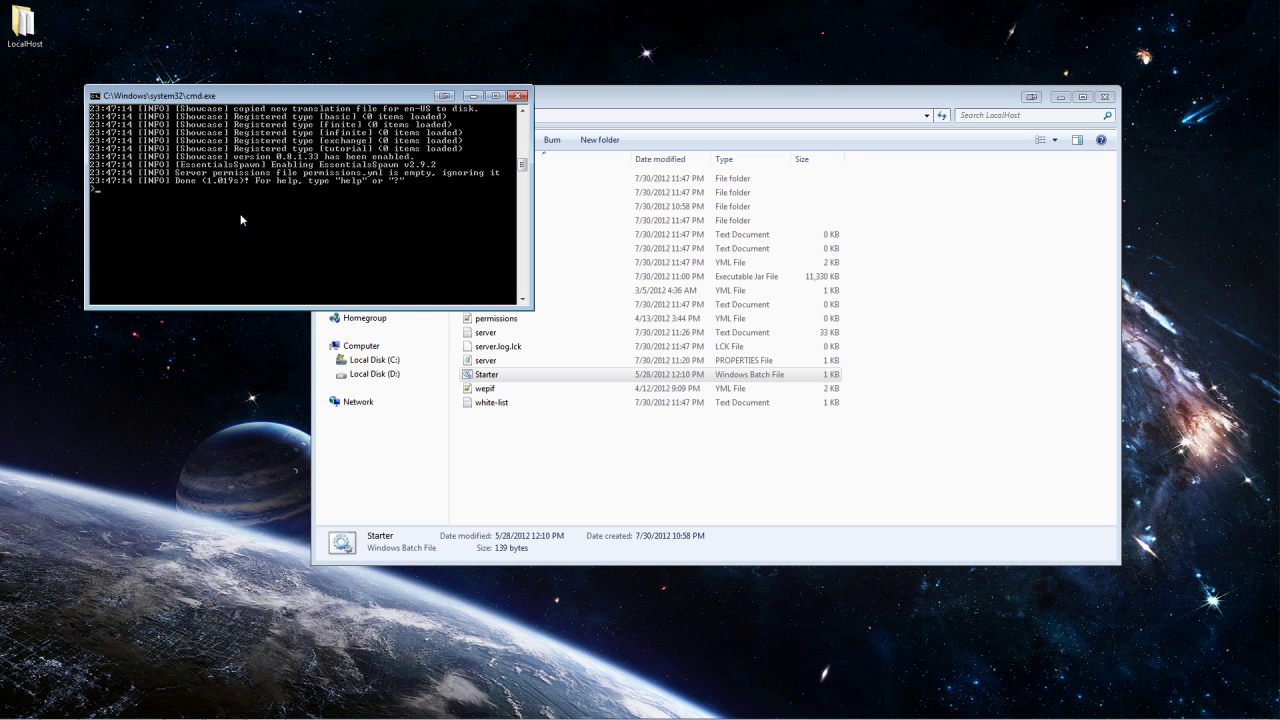
Step: Stop the Minecraft server from its console and close the console window
{"action": "type", "text": "op"}
{"action": "key", "text": "Return"}
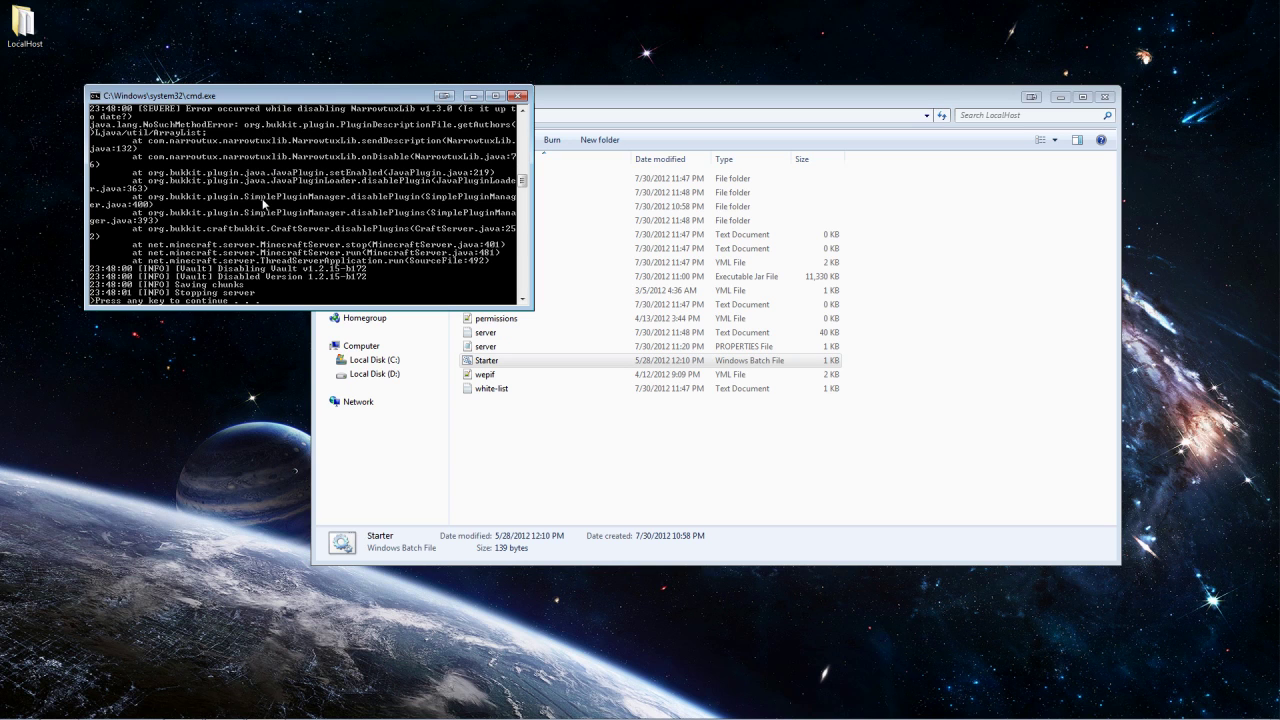
{"action": "scroll", "coordinate": [265, 205], "scroll_direction": "up", "scroll_amount": 5}
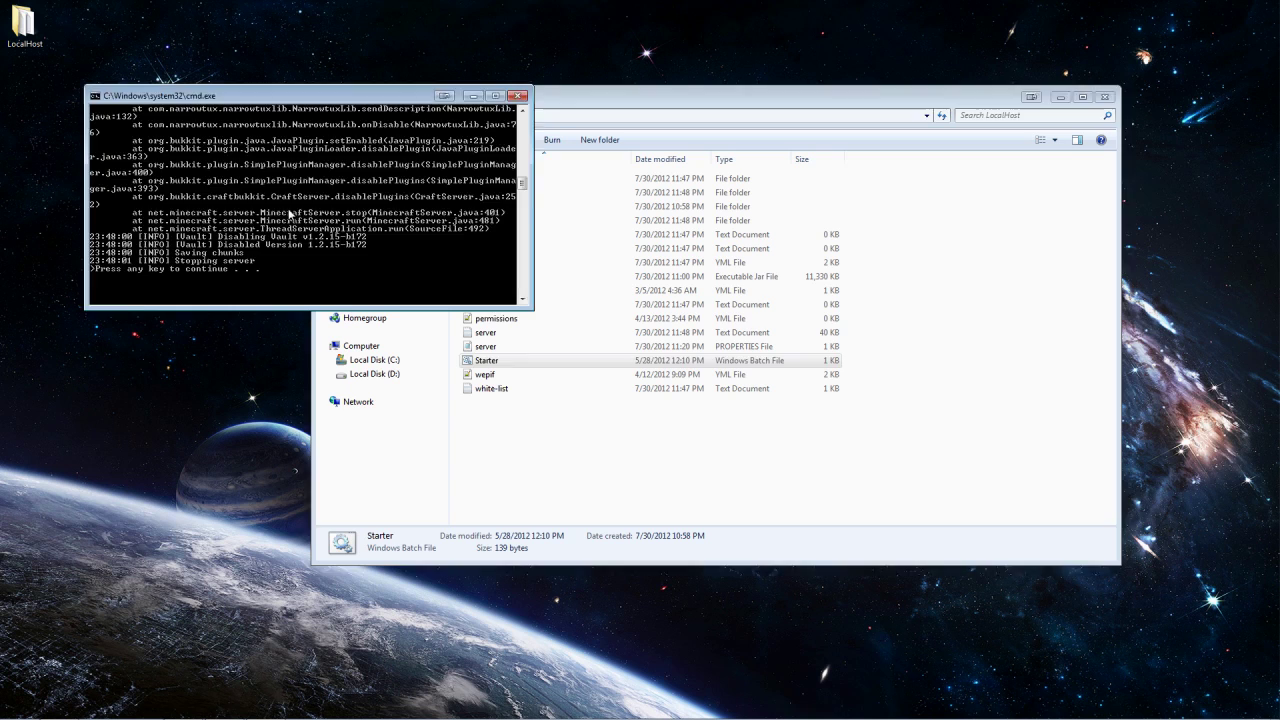
{"action": "key", "text": "Return"}
Step: Open the plugins folder in LocalHost and inspect the NarrowtuxLib and Showcase folders among its contents
{"action": "double_click", "coordinate": [487, 179]}
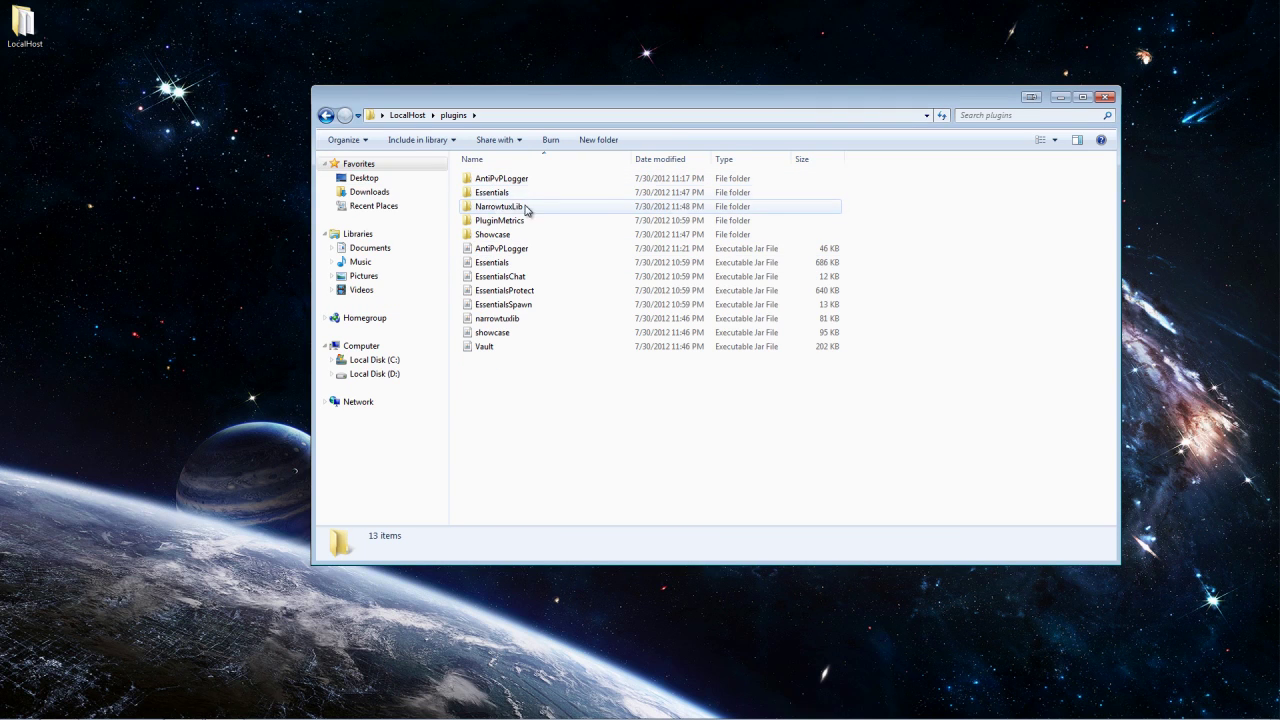
{"action": "left_click", "coordinate": [493, 208]}
{"action": "left_click", "coordinate": [500, 236]}
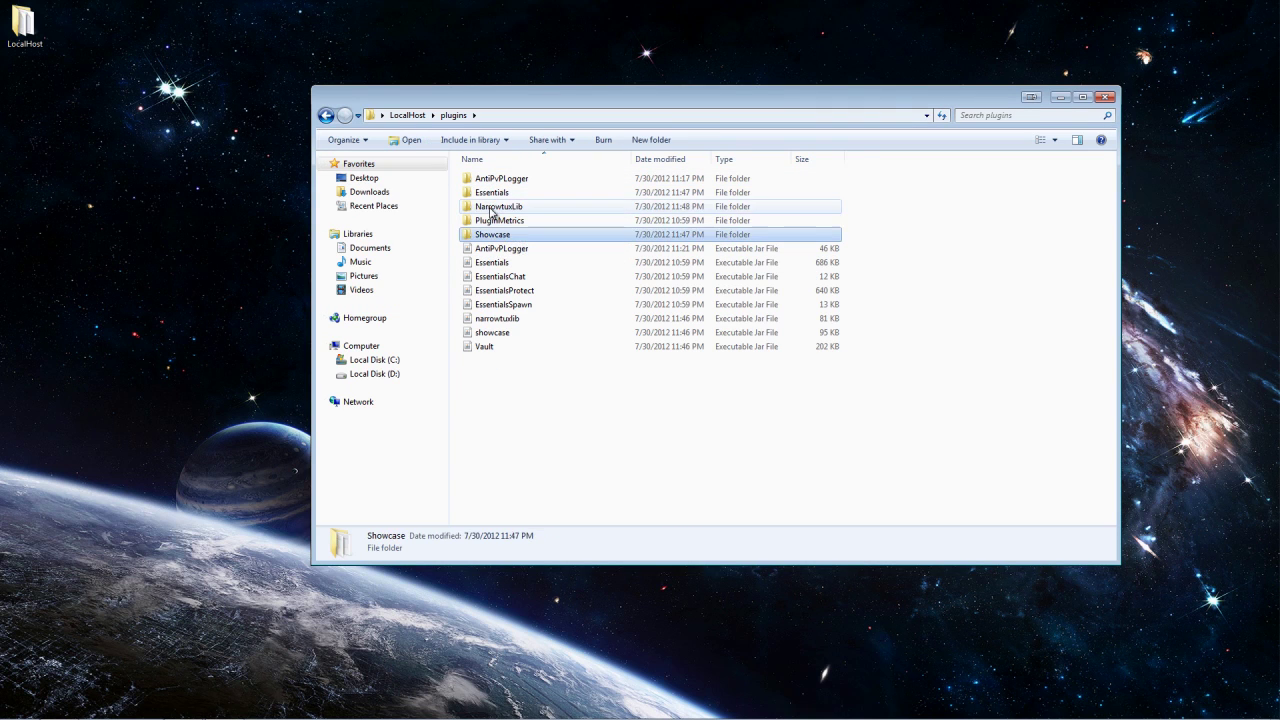
{"action": "left_click", "coordinate": [493, 209]}
{"action": "left_click", "coordinate": [508, 222]}
{"action": "left_click", "coordinate": [502, 234]}
{"action": "left_click", "coordinate": [492, 209]}
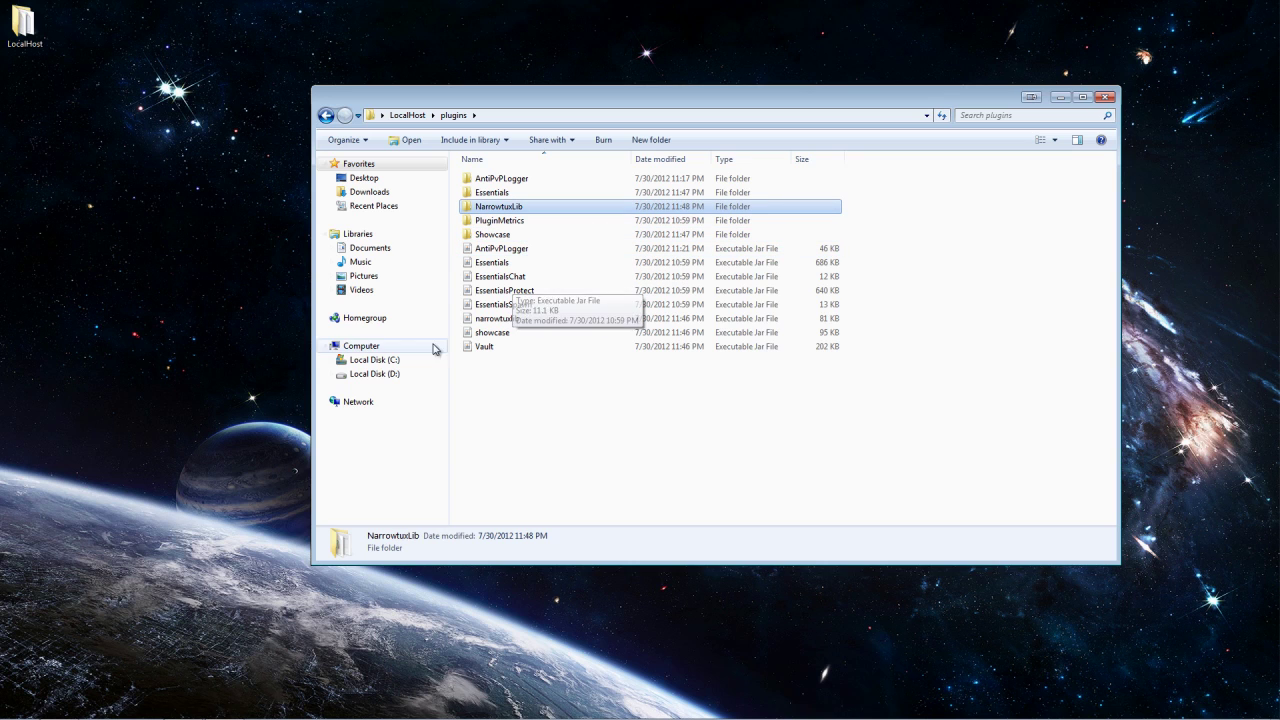
{"action": "left_click", "coordinate": [585, 359]}
{"action": "key", "text": "ctrl+a"}
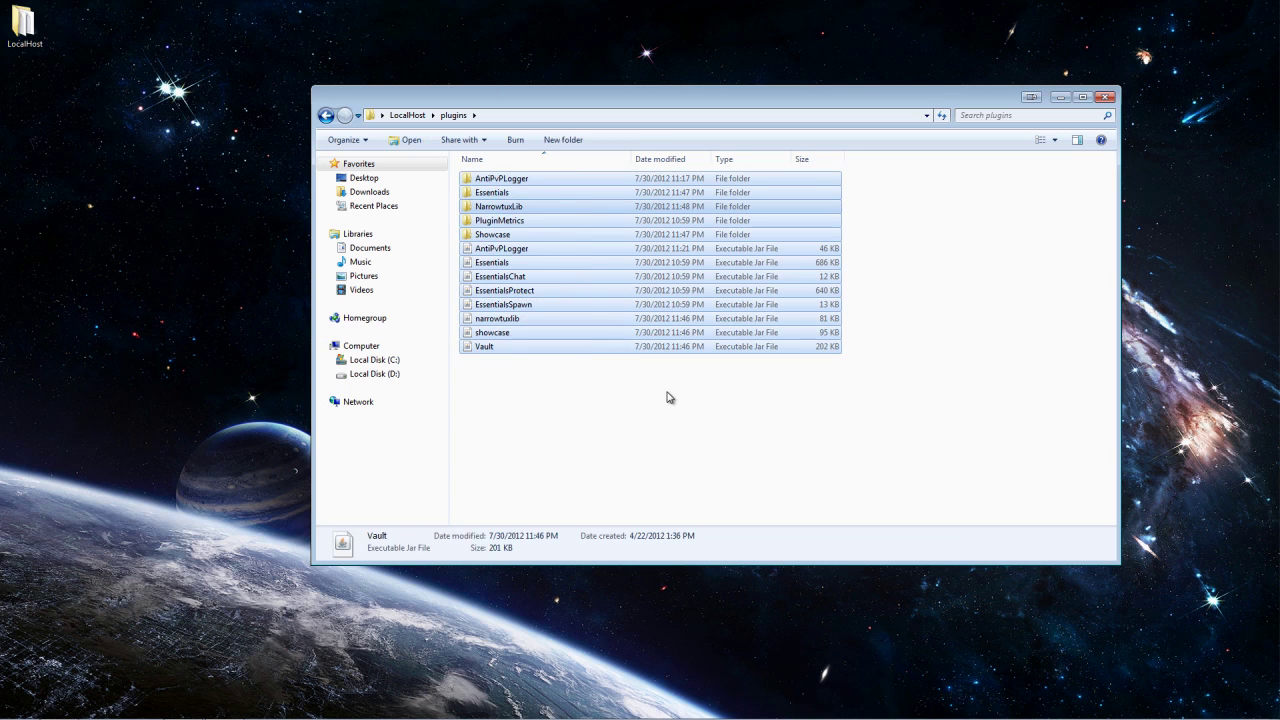
{"action": "left_click", "coordinate": [669, 397]}
{"action": "left_click", "coordinate": [486, 346]}
{"action": "left_click", "coordinate": [634, 421]}
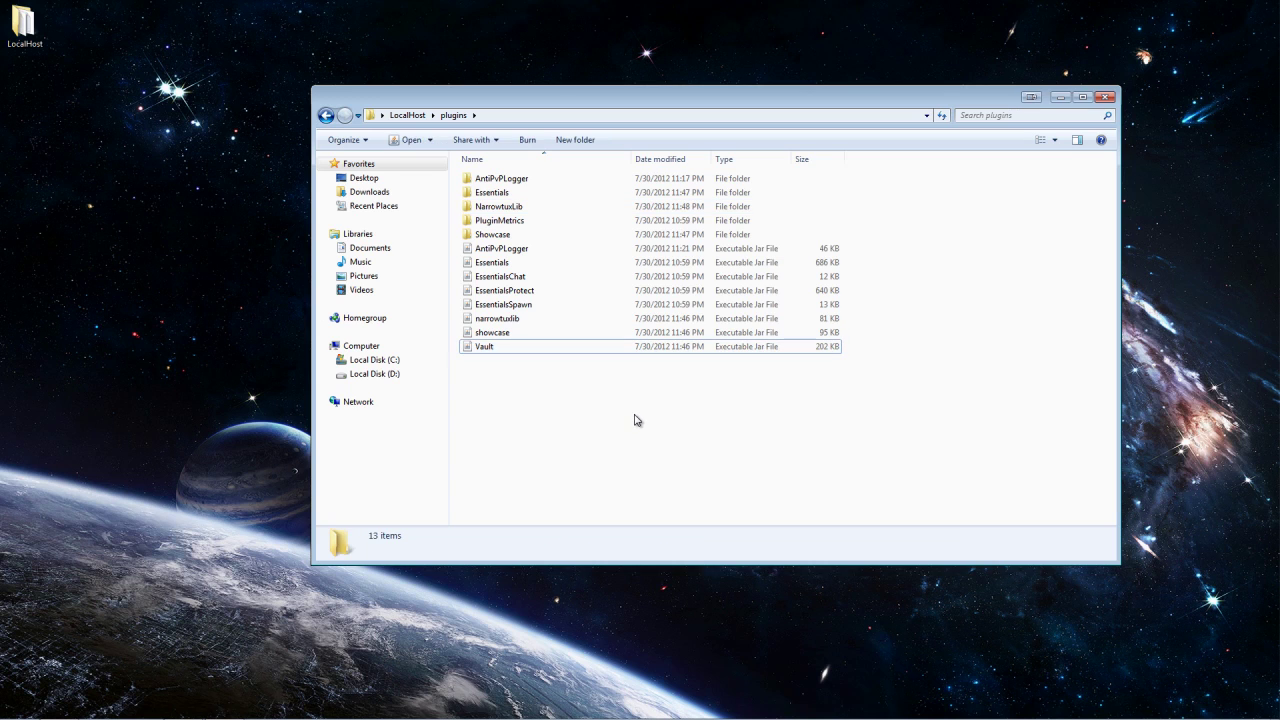
{"action": "key", "text": "ctrl+a"}
{"action": "left_click", "coordinate": [531, 382]}
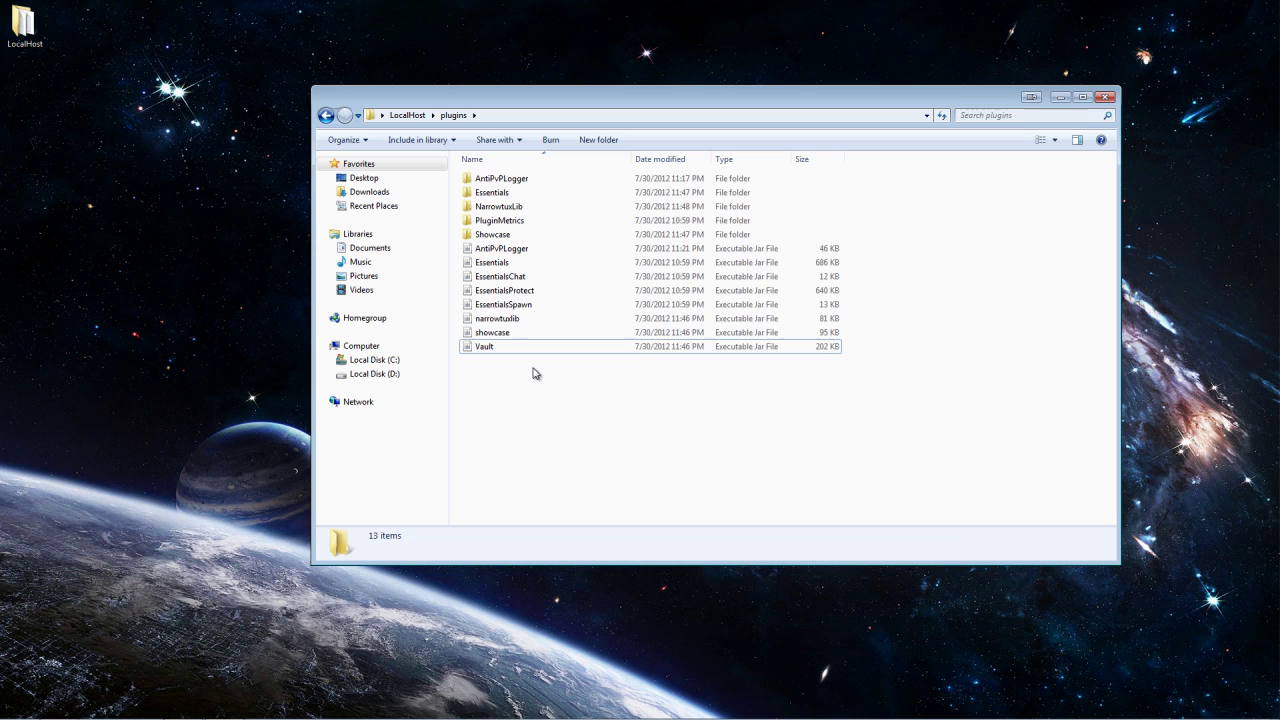
Step: Open the Showcase plugin folder and view the showcase.cfg settings in Notepad++, then close the editor
{"action": "double_click", "coordinate": [514, 236]}
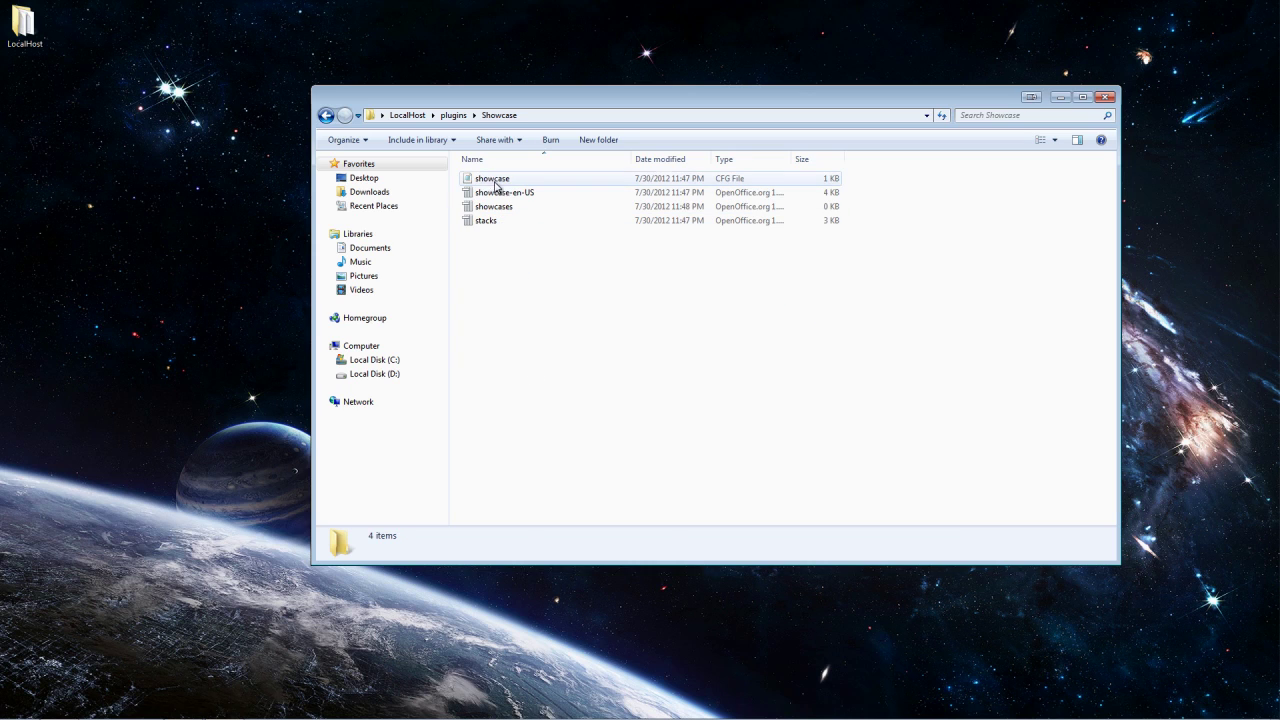
{"action": "right_click", "coordinate": [493, 180]}
{"action": "left_click", "coordinate": [545, 247]}
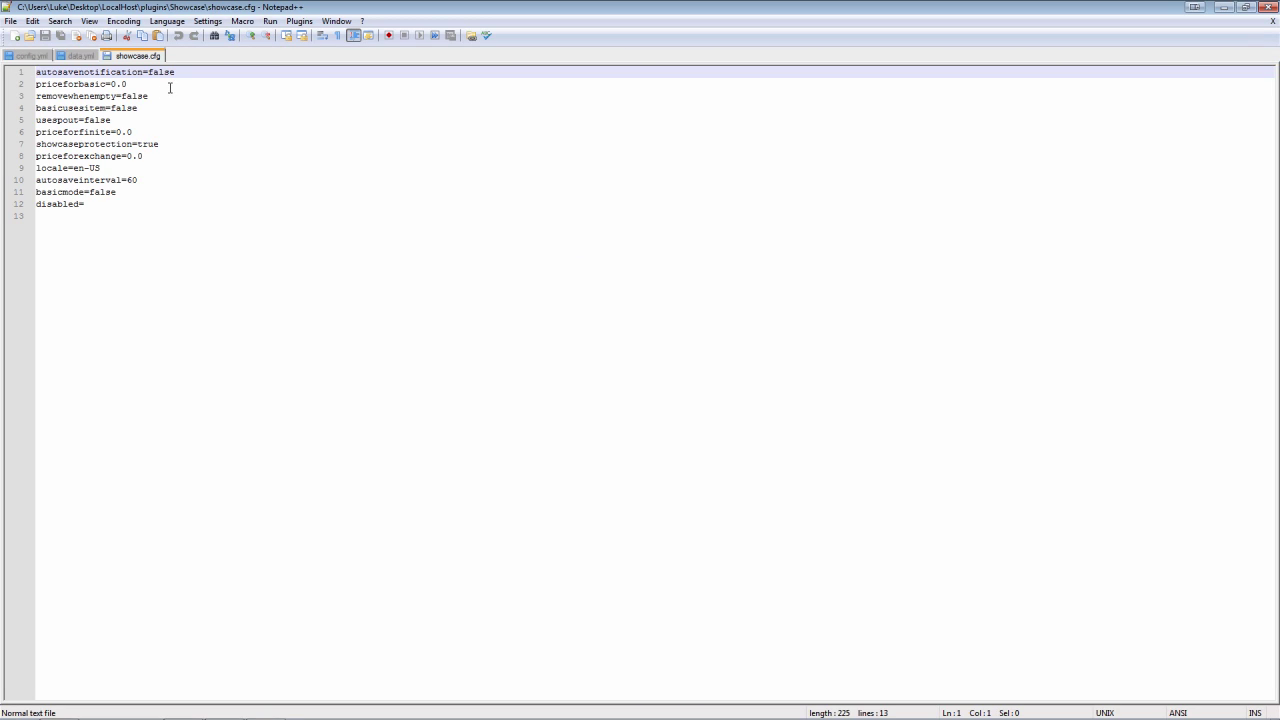
{"action": "key", "text": "alt+F4"}
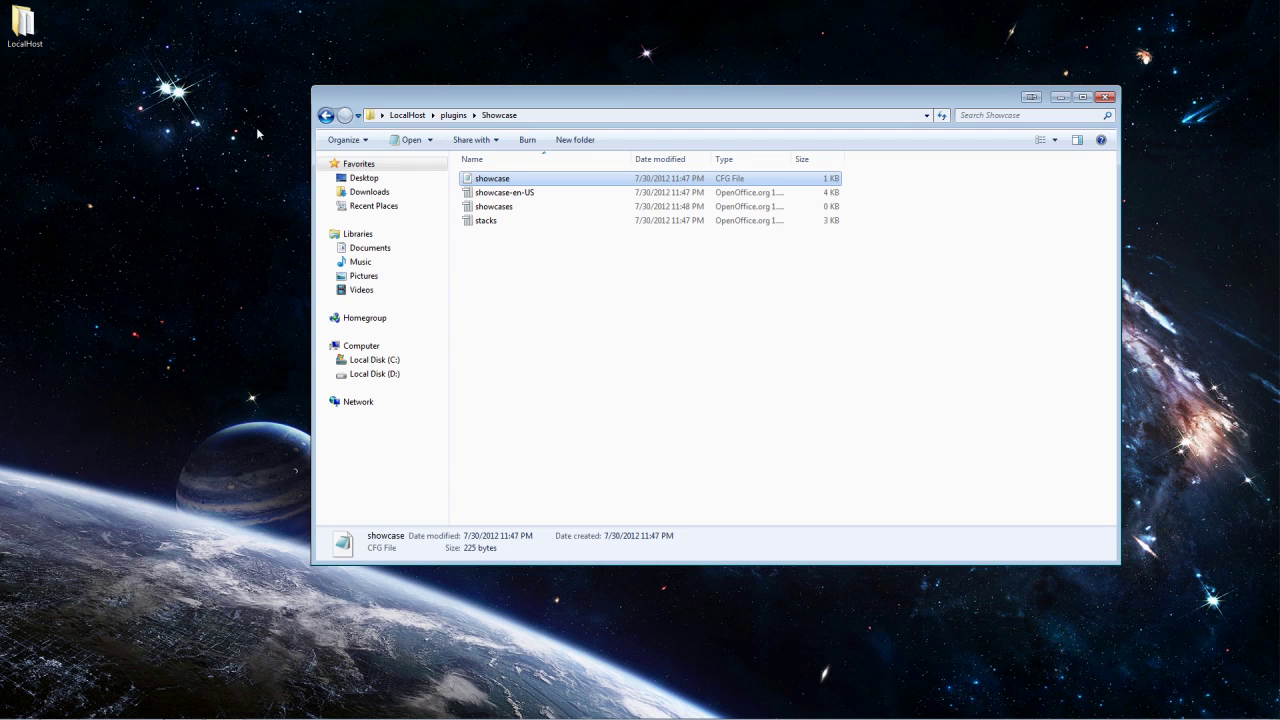
Step: View the showcase-en-US.csv message file in Notepad++, close it and return to the plugins folder
{"action": "right_click", "coordinate": [516, 190]}
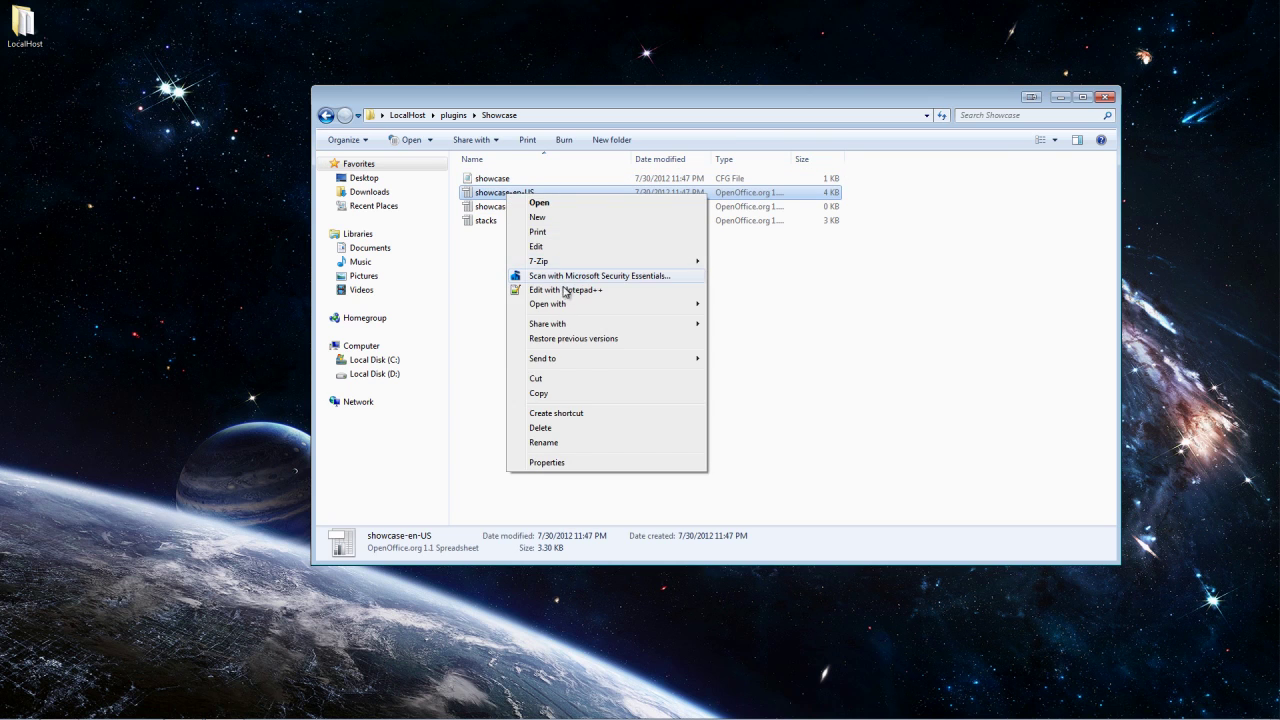
{"action": "left_click", "coordinate": [571, 288]}
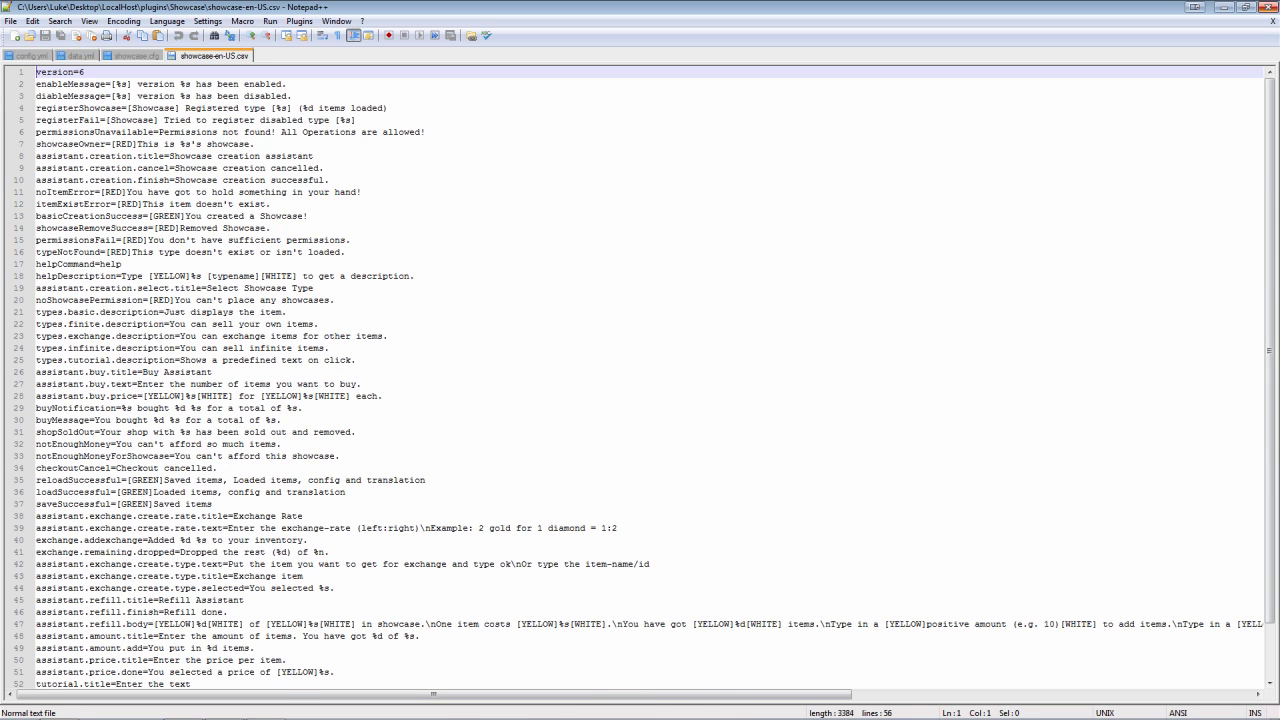
{"action": "key", "text": "alt+F4"}
{"action": "left_click", "coordinate": [328, 115]}
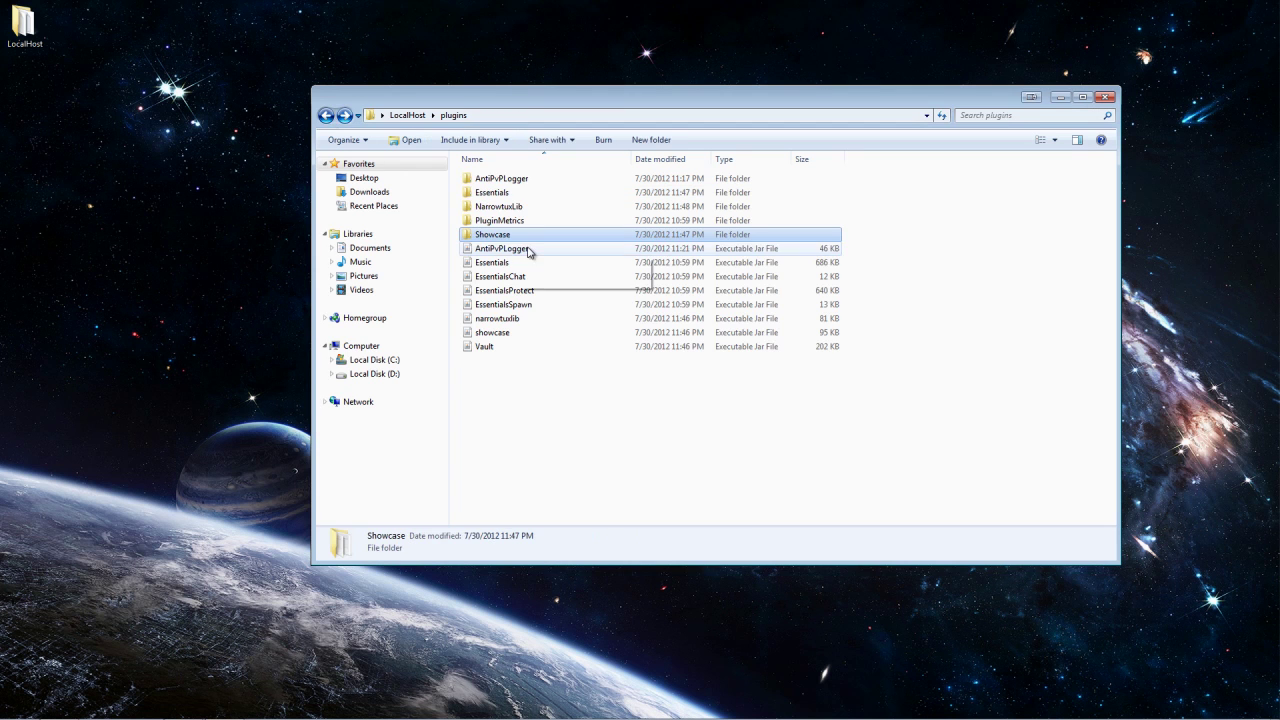
Step: Open the NarrowtuxLib folder and view the narrowtuxlib.cfg settings in Notepad++, closing the editor when done
{"action": "double_click", "coordinate": [498, 206]}
{"action": "right_click", "coordinate": [476, 183]}
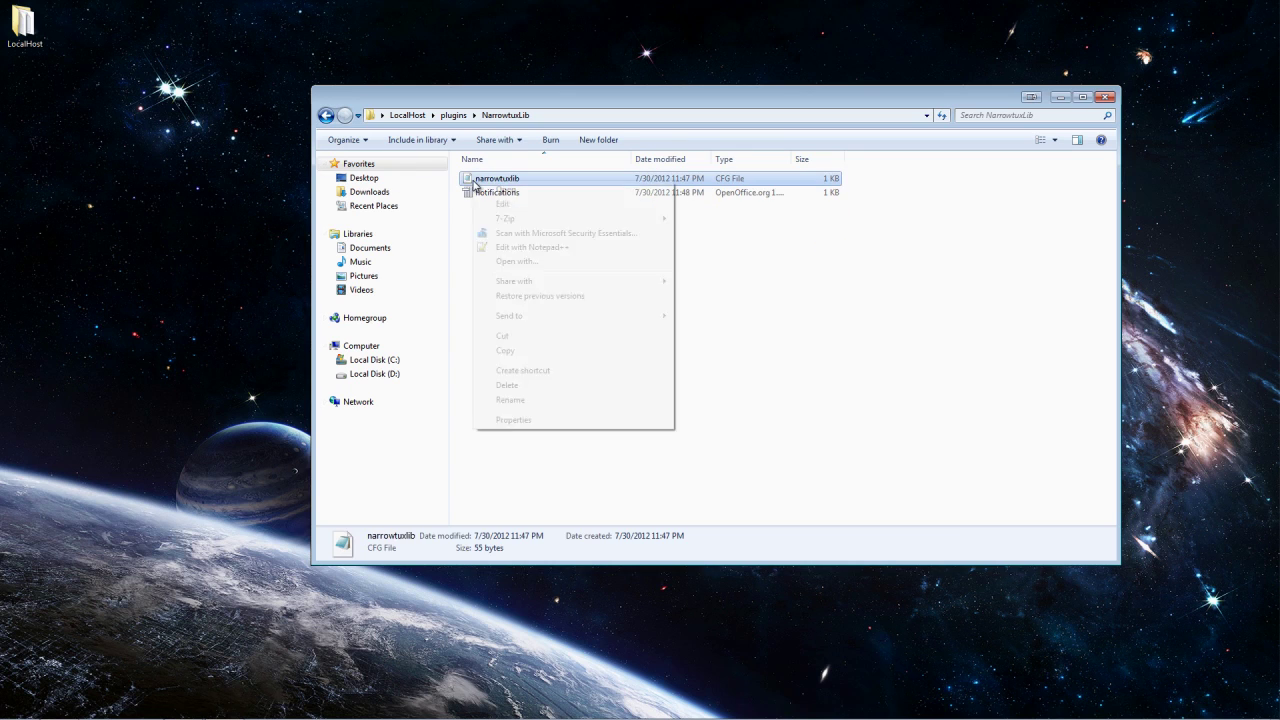
{"action": "left_click", "coordinate": [531, 247]}
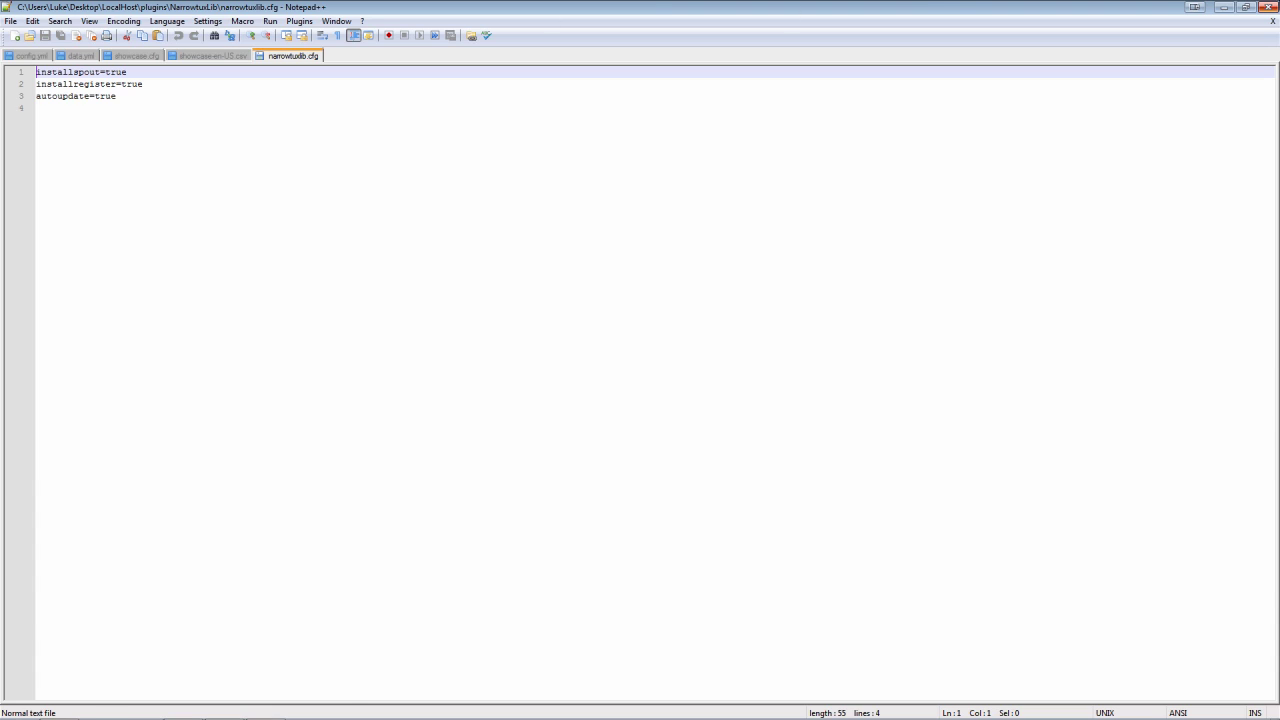
{"action": "left_click", "coordinate": [1270, 6]}
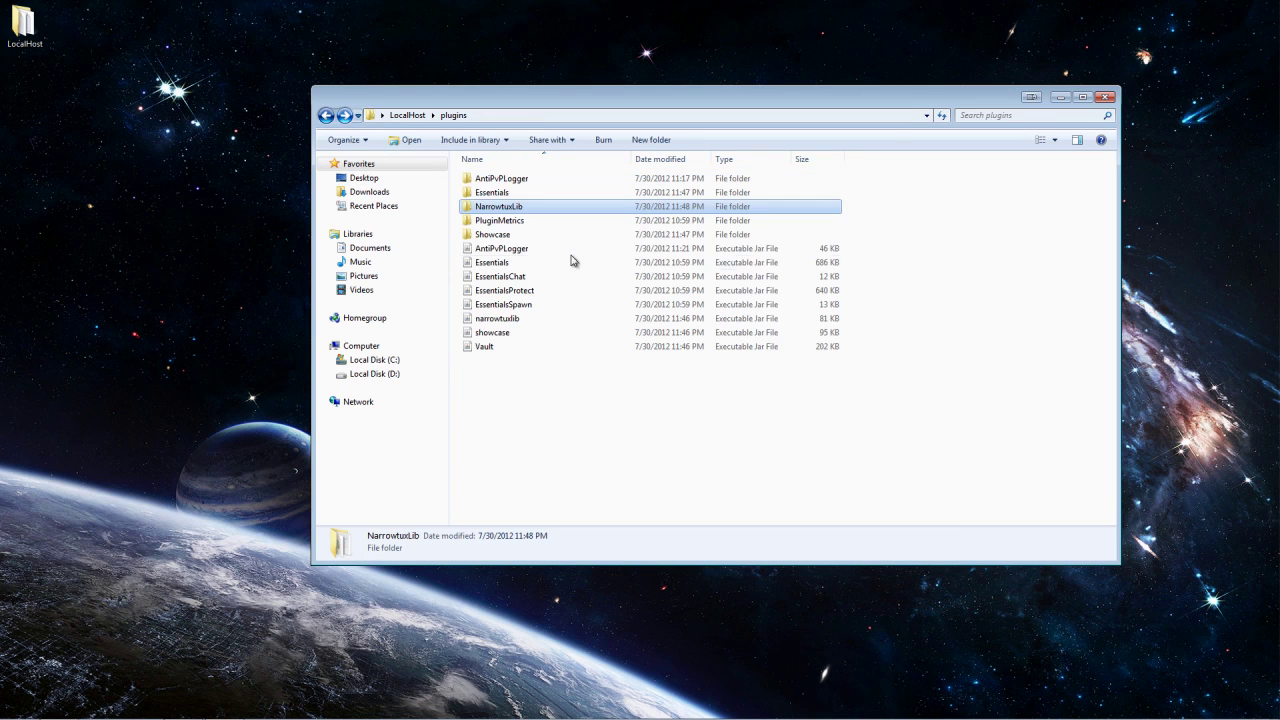
Step: Open the PluginMetrics folder from plugins and view its config.yml file in Notepad++
{"action": "double_click", "coordinate": [500, 220]}
{"action": "right_click", "coordinate": [467, 185]}
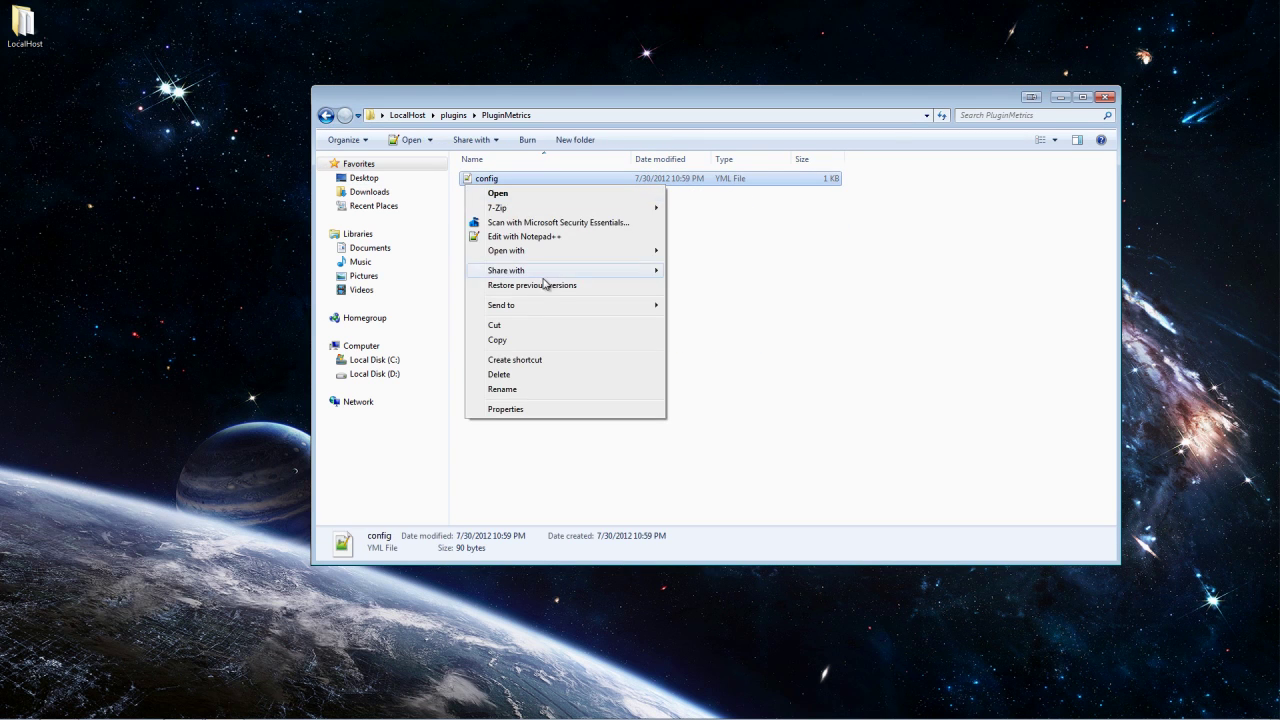
{"action": "left_click", "coordinate": [651, 236]}
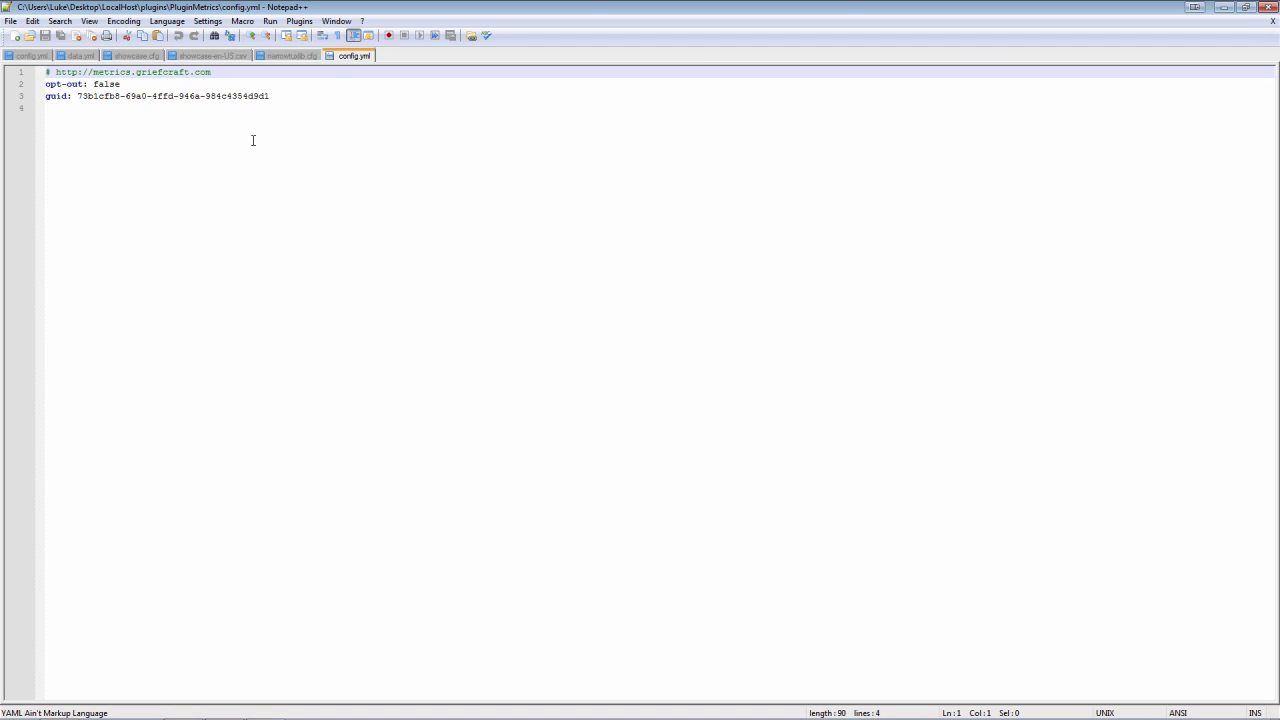
{"action": "left_click", "coordinate": [1222, 7]}
{"action": "left_click", "coordinate": [574, 254]}
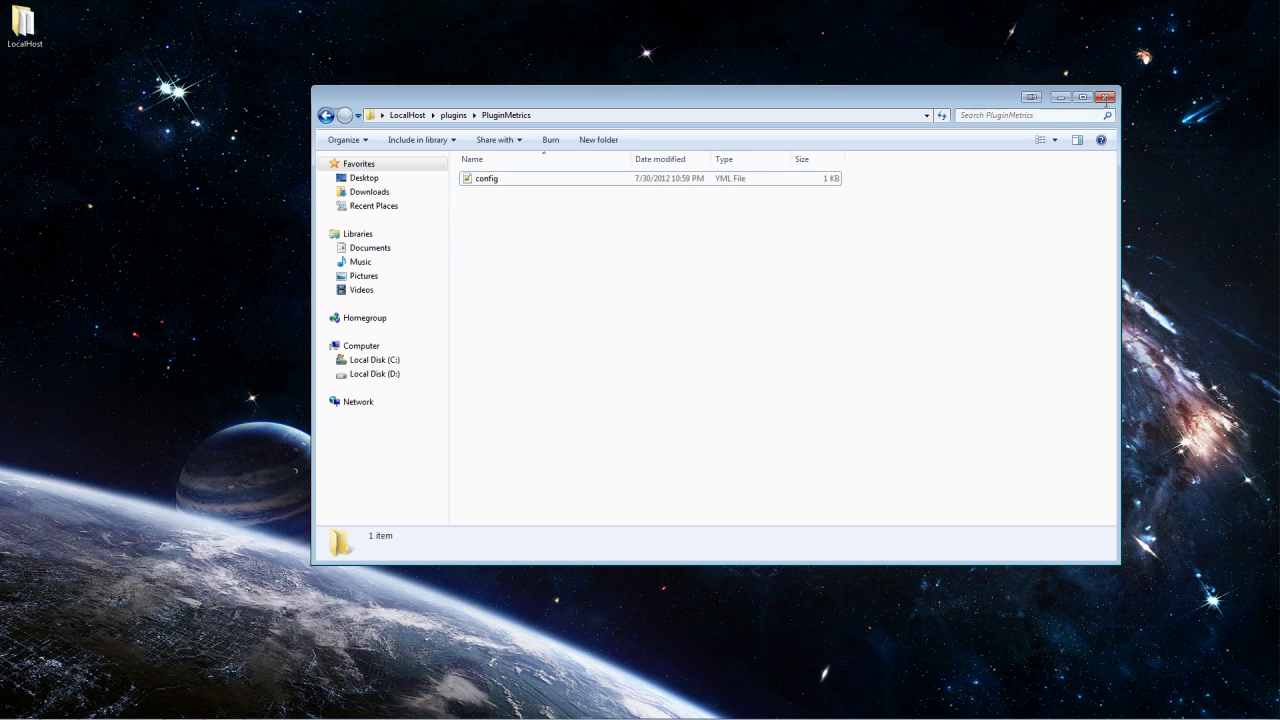
Step: Return to the LocalHost folder, start the server with the Starter batch file and check its startup log
{"action": "left_click", "coordinate": [325, 115]}
{"action": "left_click", "coordinate": [325, 115]}
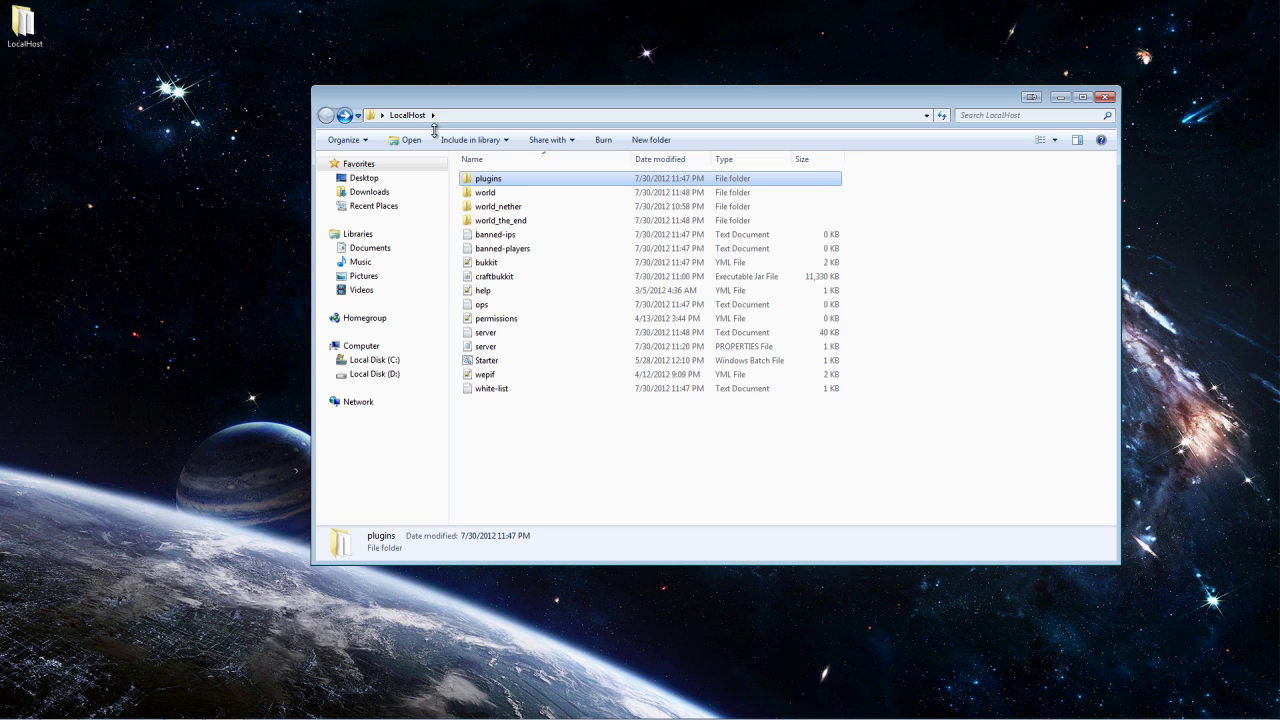
{"action": "double_click", "coordinate": [490, 360]}
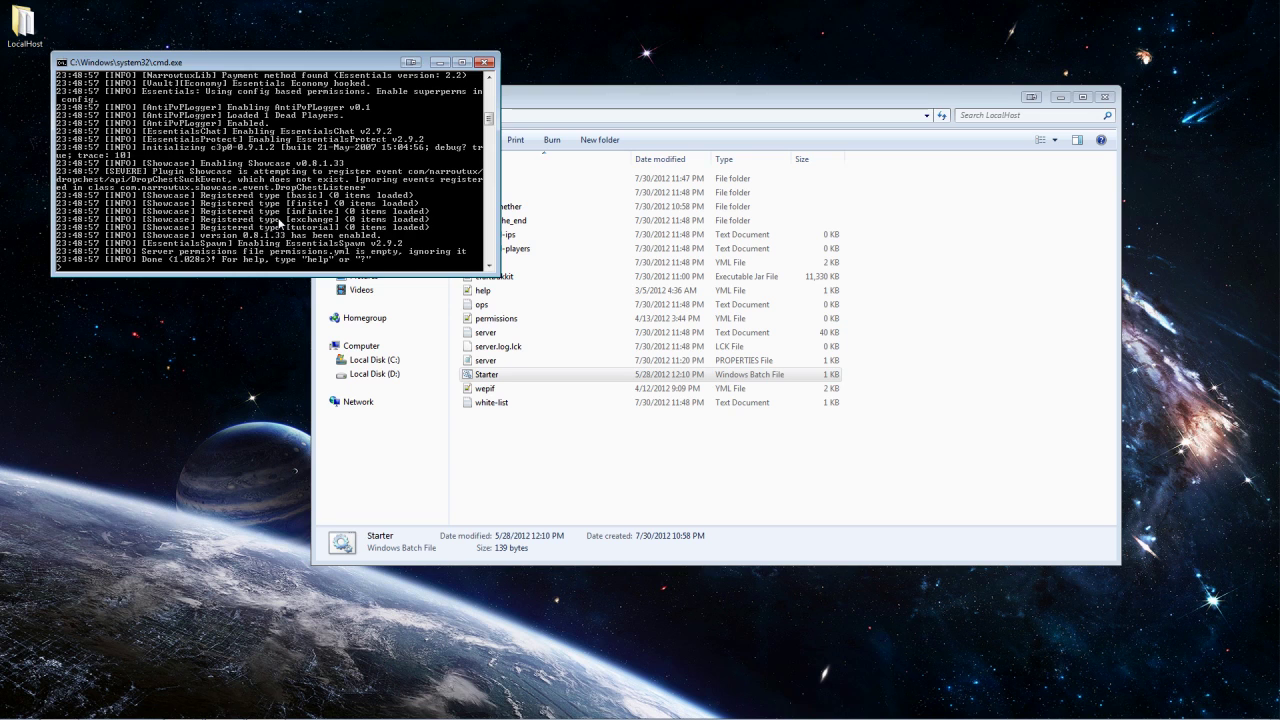
{"action": "scroll", "coordinate": [232, 253], "scroll_direction": "up", "scroll_amount": 5}
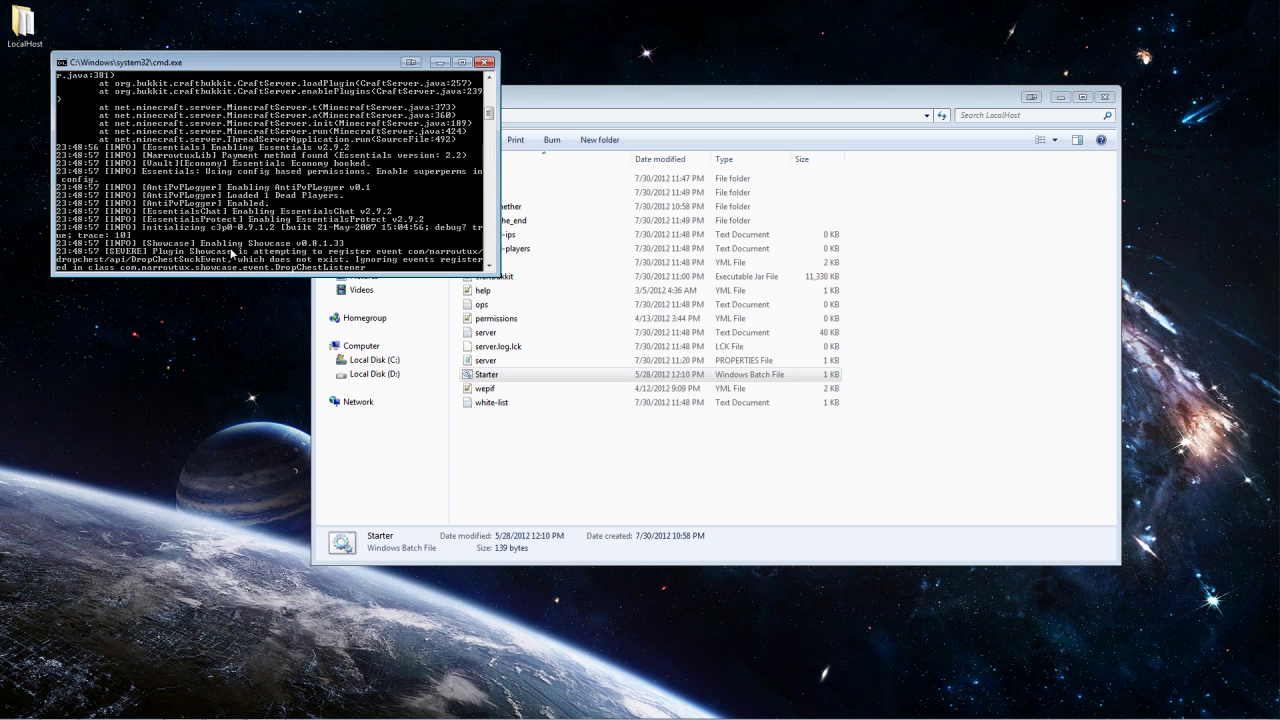
{"action": "scroll", "coordinate": [189, 195], "scroll_direction": "down", "scroll_amount": 8}
{"action": "scroll", "coordinate": [189, 194], "scroll_direction": "up", "scroll_amount": 1}
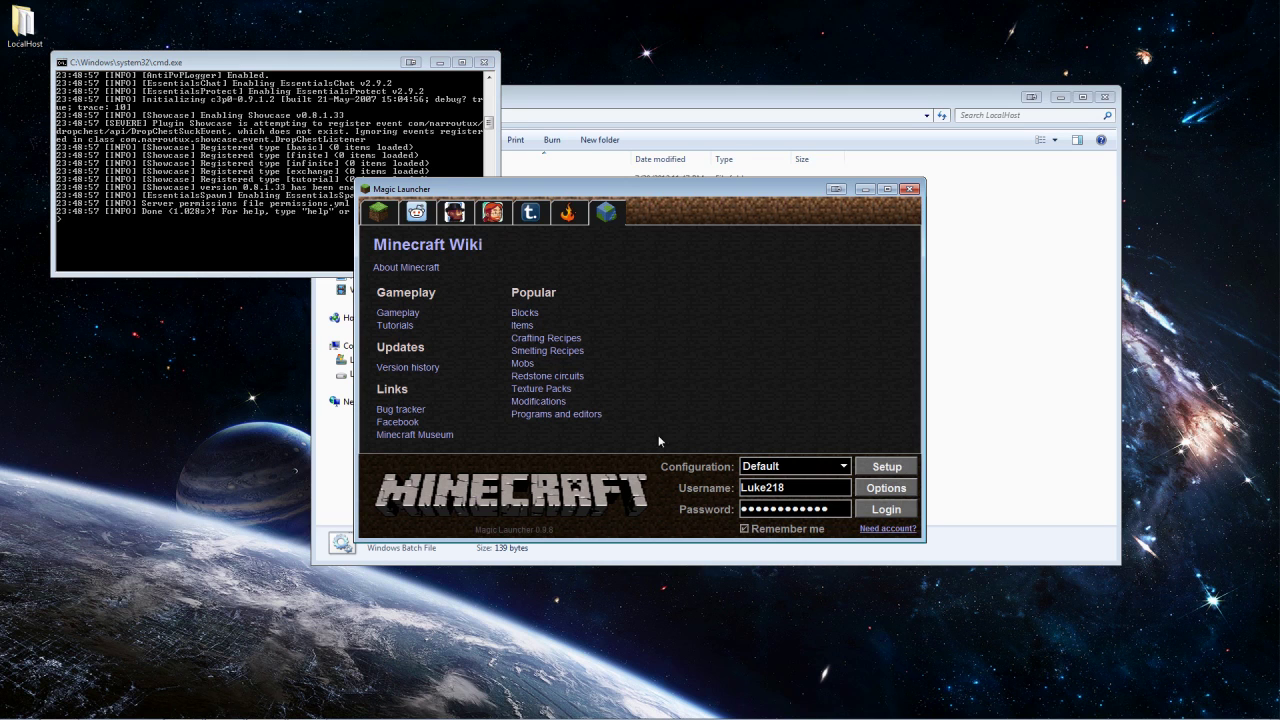
Step: Log in to Minecraft through Magic Launcher with the saved account and join the local server in multiplayer
{"action": "left_click", "coordinate": [899, 508]}
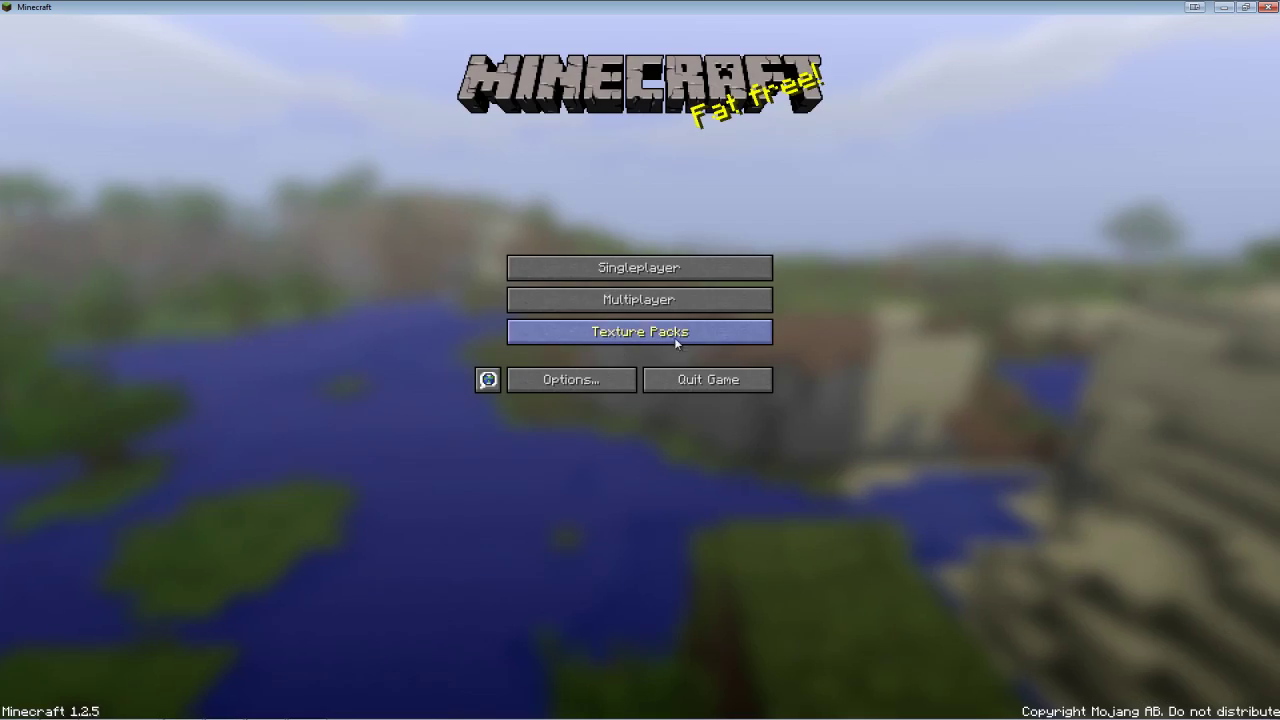
{"action": "left_click", "coordinate": [680, 299]}
{"action": "left_click", "coordinate": [645, 258]}
{"action": "left_click", "coordinate": [645, 258]}
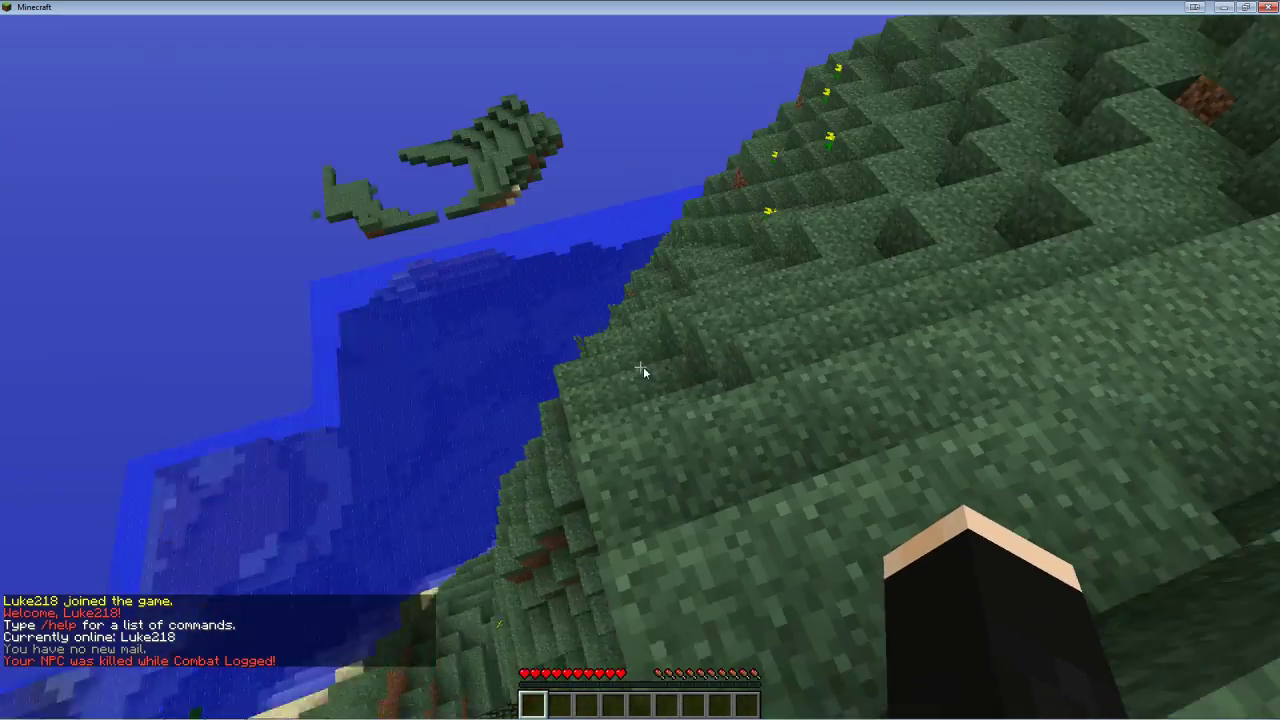
Step: Give the player's account operator status with the op command in the server console and return to the game
{"action": "key", "text": "alt+Tab"}
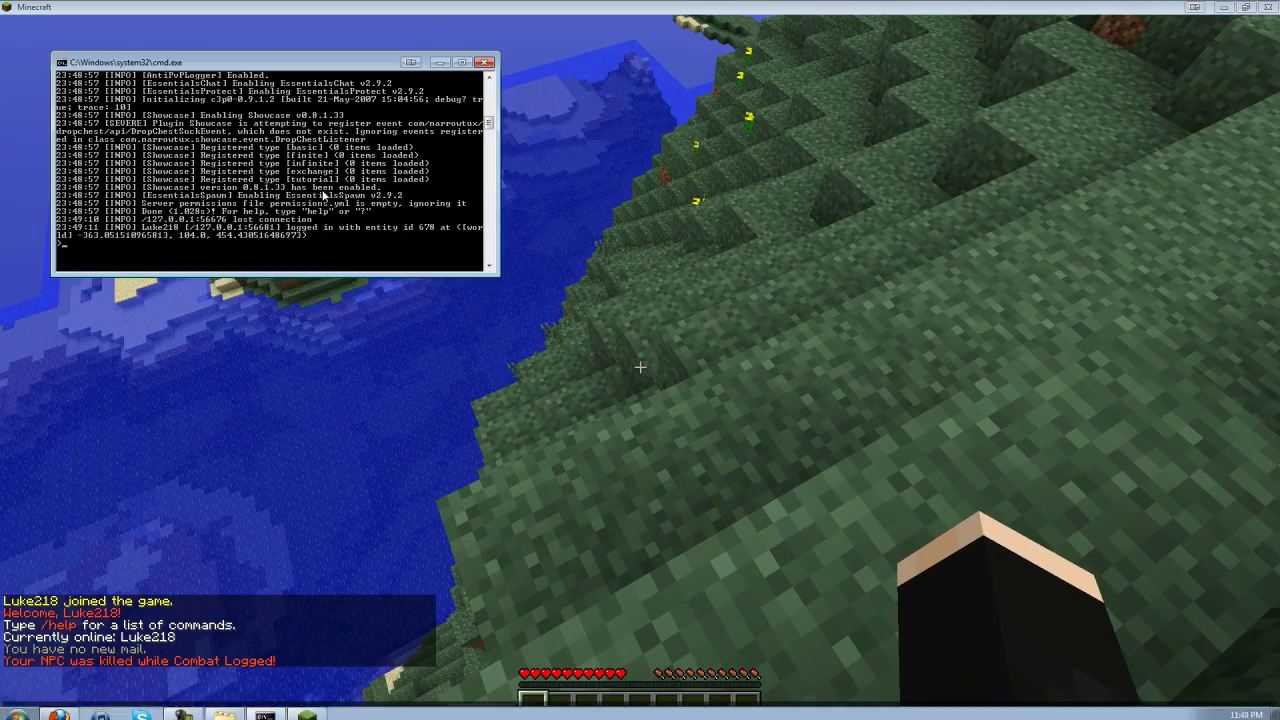
{"action": "type", "text": "op luke218"}
{"action": "key", "text": "Return"}
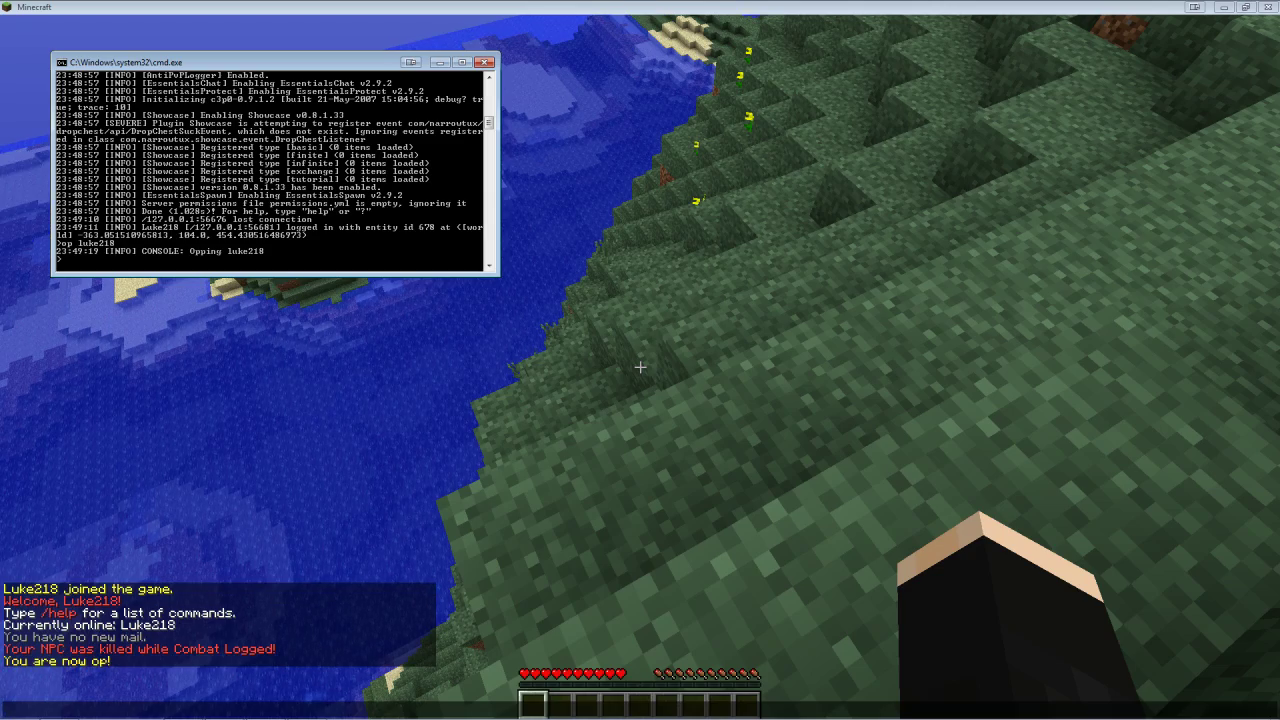
{"action": "key", "text": "alt+Tab"}
{"action": "key", "text": "Escape"}
Step: Turn on flying and travel across the water to an open, flat grassy area
{"action": "key", "text": "f"}
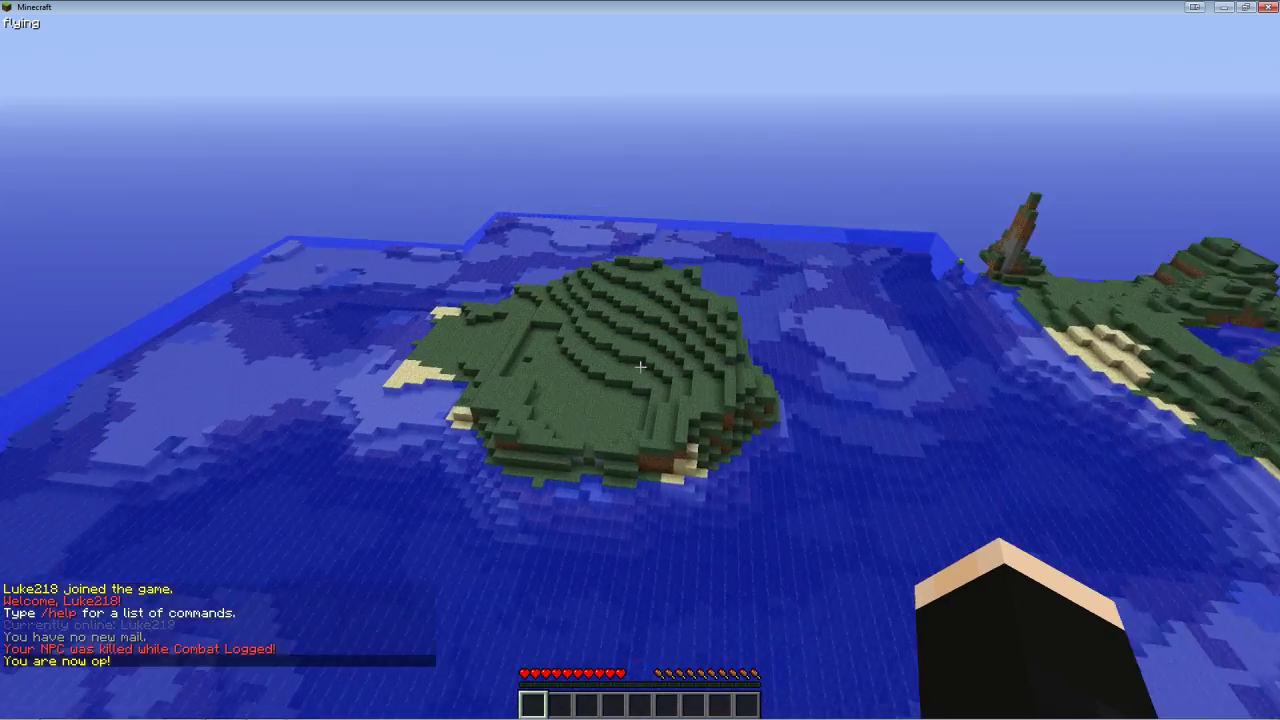
{"action": "key", "text": "shift"}
{"action": "key", "text": "w"}
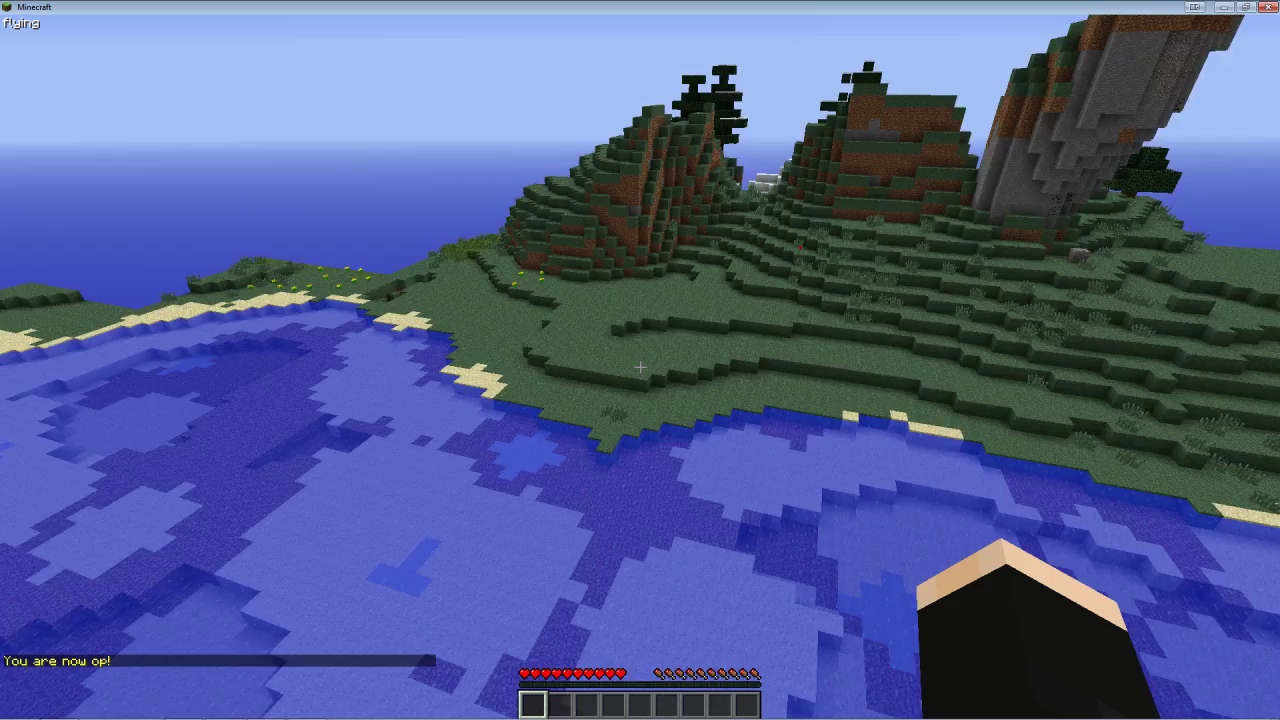
{"action": "key", "text": "w"}
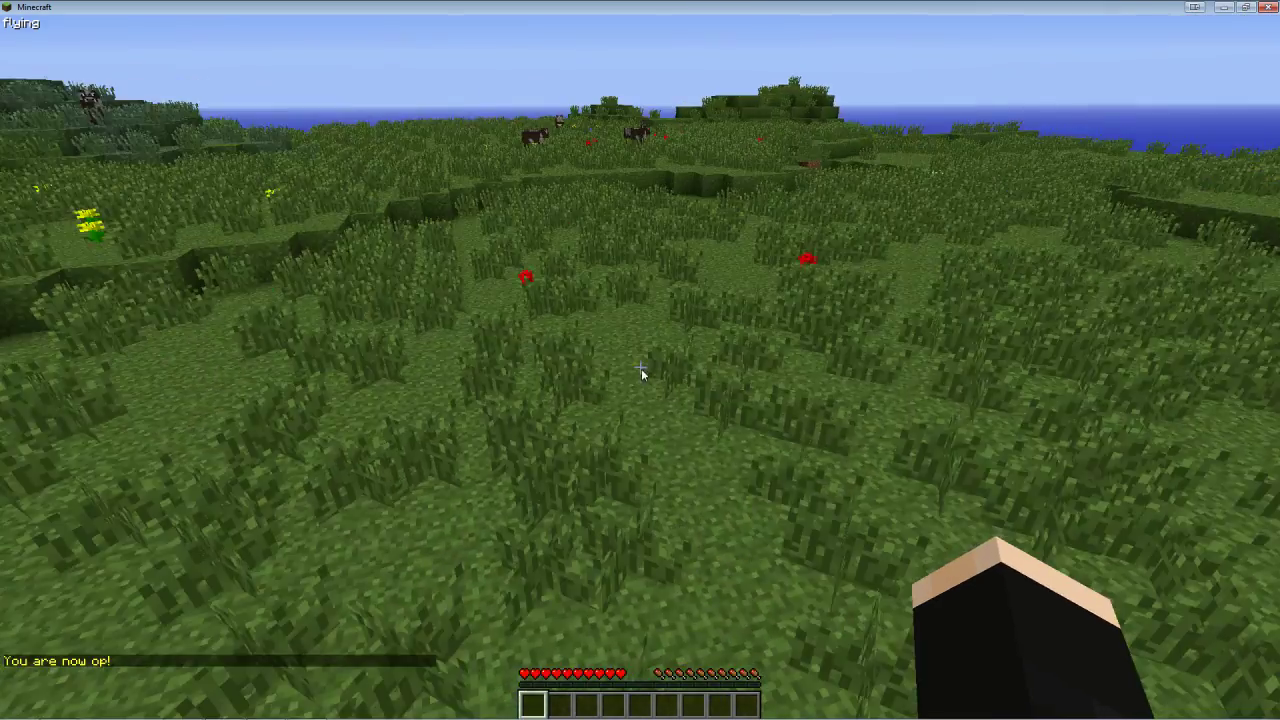
Step: Get a stack of 64 stone slabs from the TooManyItems list and place two side by side on the grass
{"action": "key", "text": "e"}
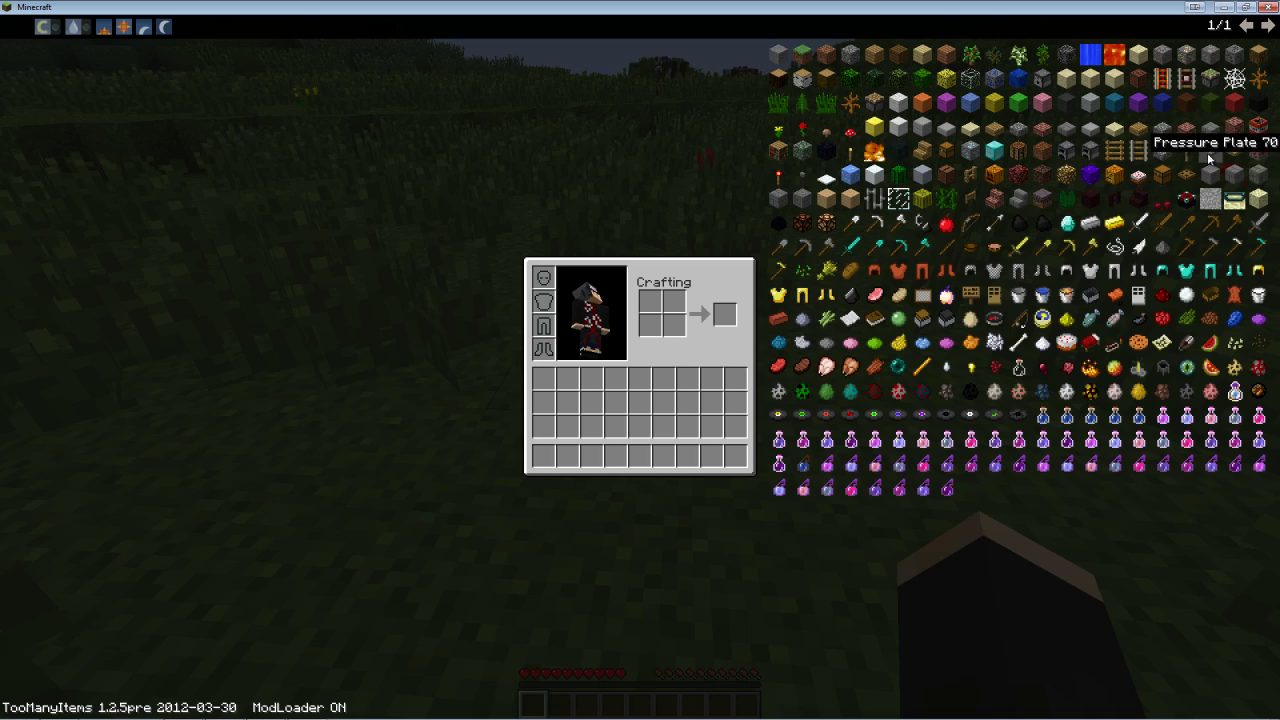
{"action": "left_click", "coordinate": [1089, 126]}
{"action": "key", "text": "e"}
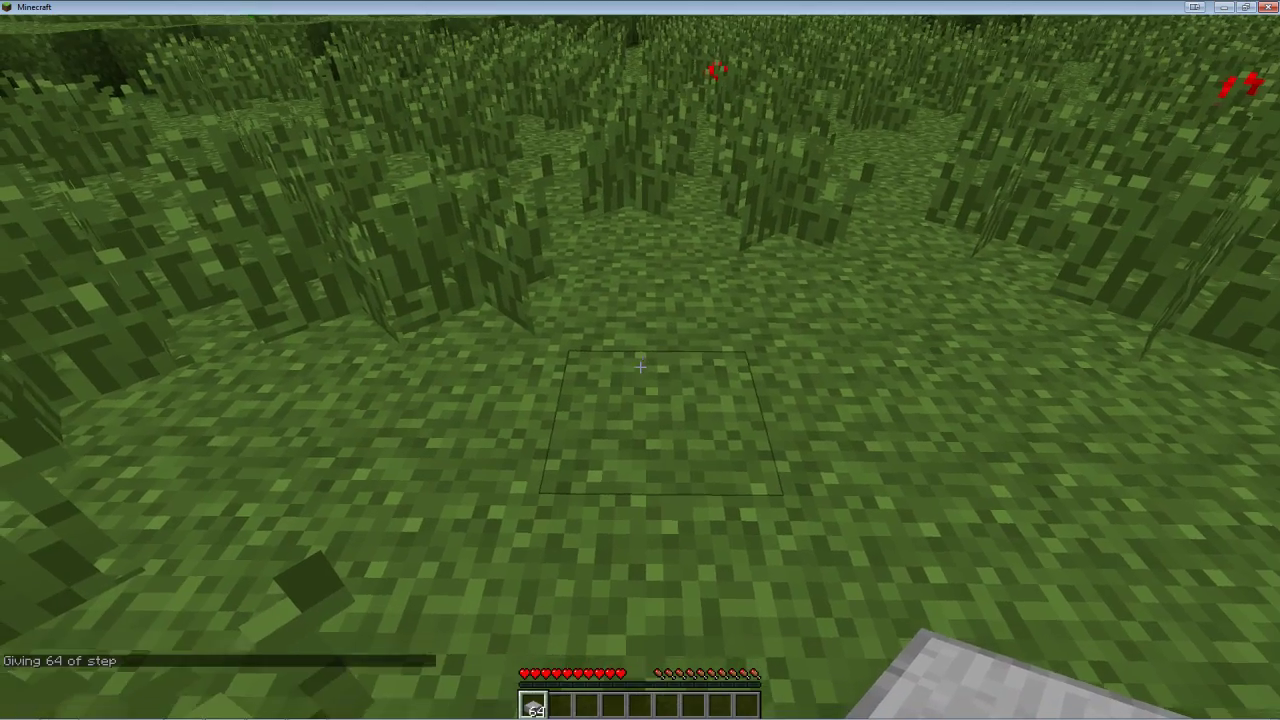
{"action": "right_click", "coordinate": [640, 367]}
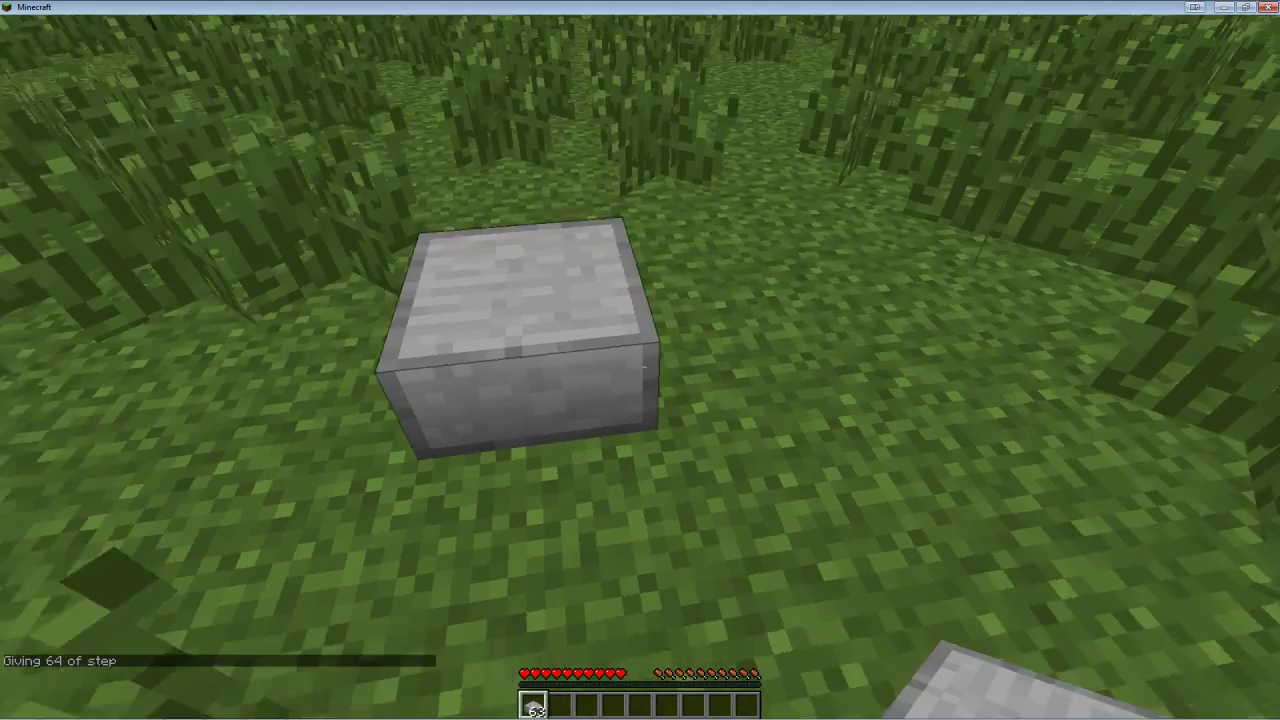
{"action": "right_click", "coordinate": [640, 367]}
Step: Get one diamond from the TooManyItems list and hold it in hand
{"action": "key", "text": "e"}
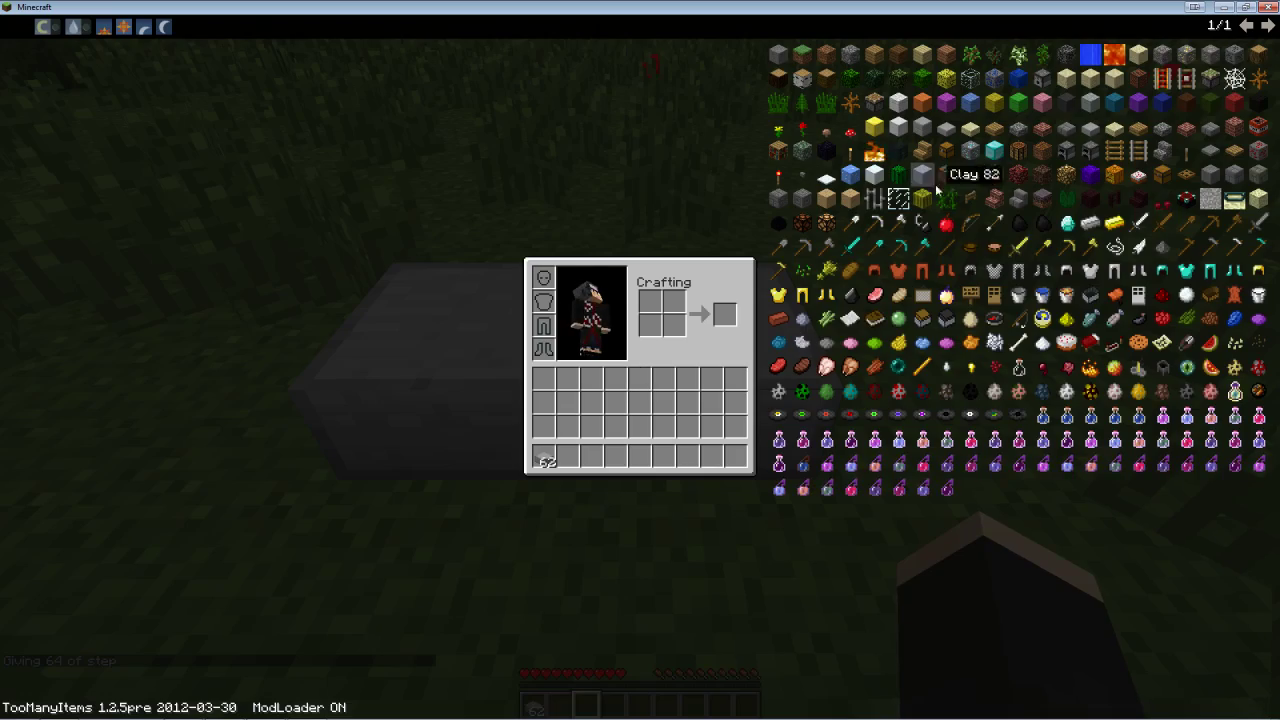
{"action": "left_click", "coordinate": [1067, 222]}
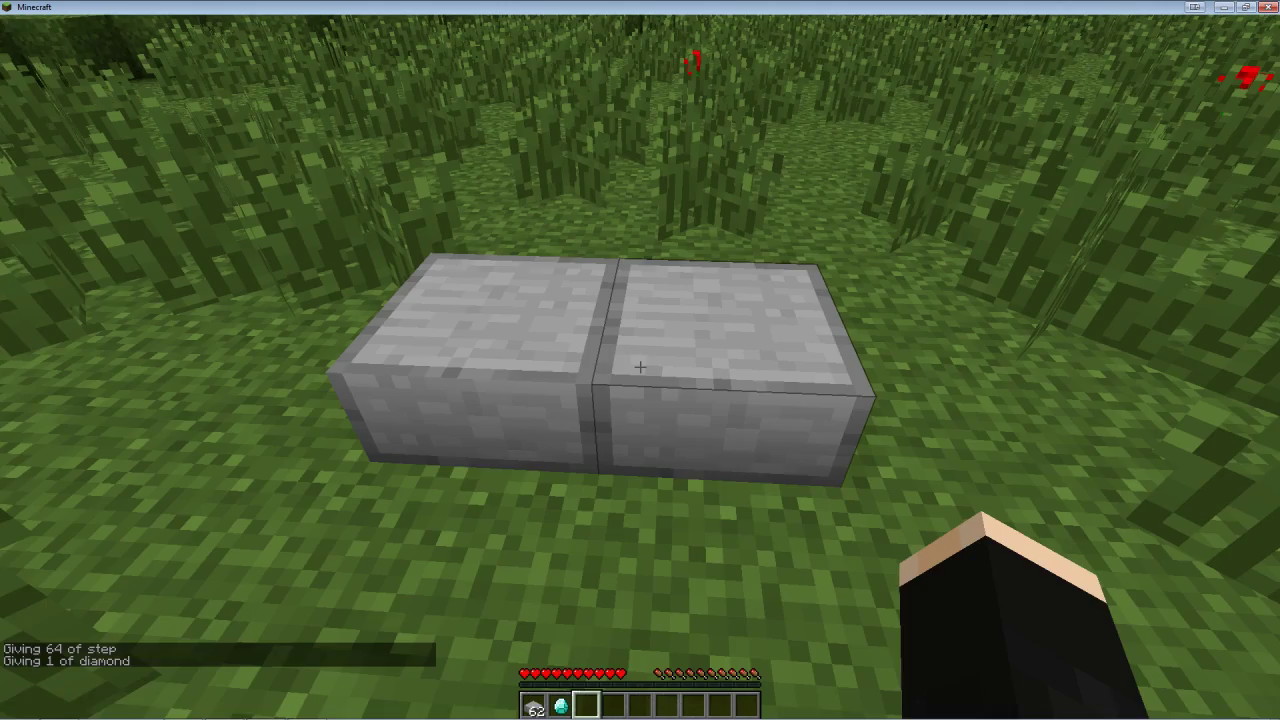
{"action": "key", "text": "e"}
{"action": "key", "text": "2"}
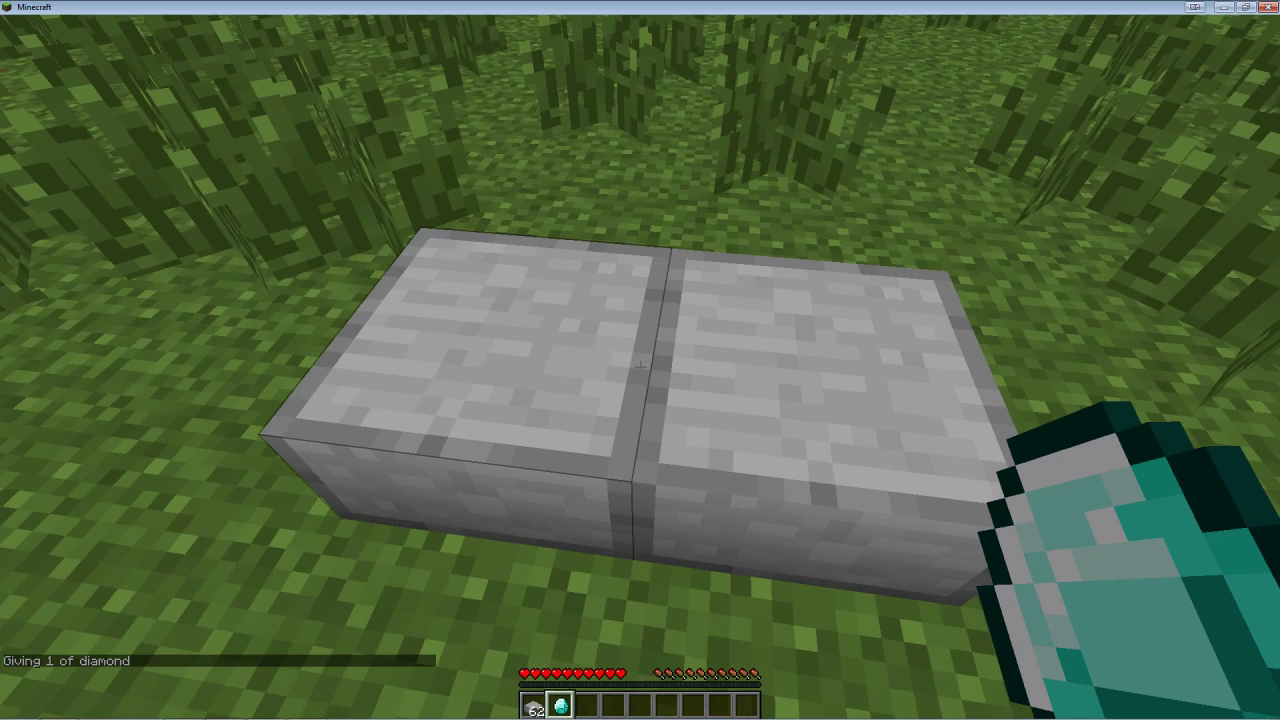
Step: Create a showcase of type infinite for the diamond on the first stone slab, with a price of 3000 per item
{"action": "key", "text": "a"}
{"action": "key", "text": "d"}
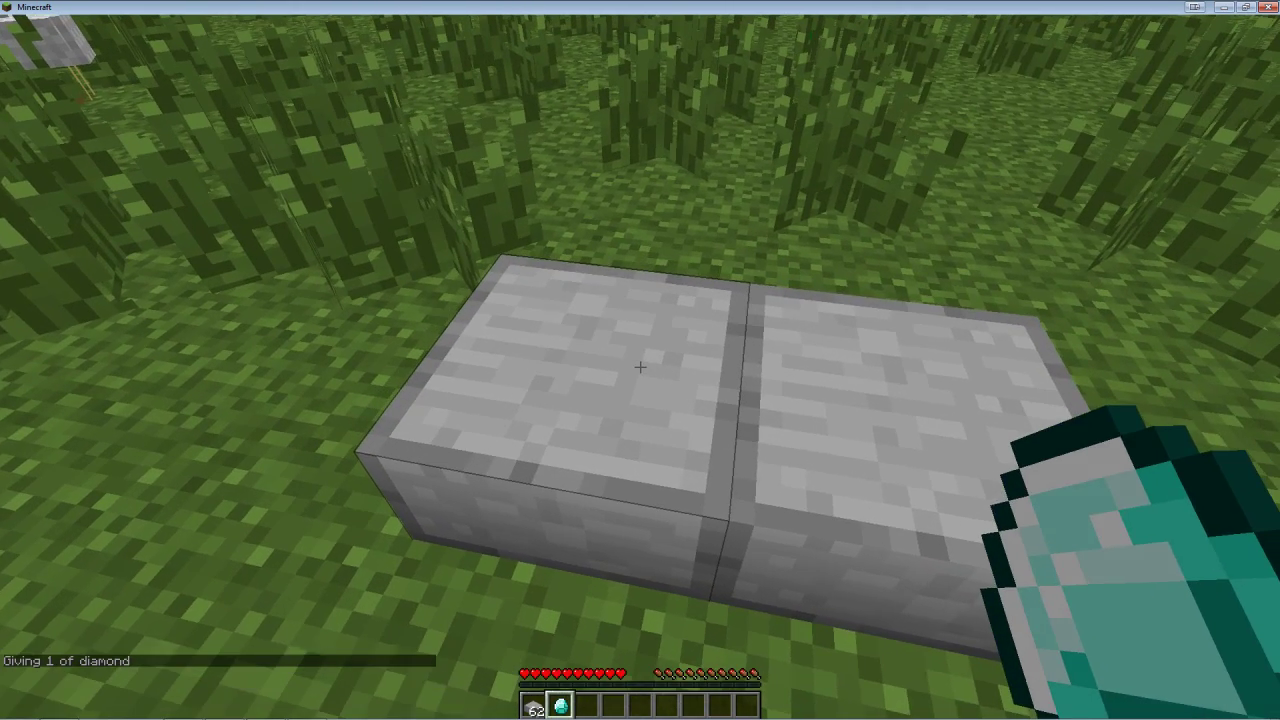
{"action": "right_click", "coordinate": [640, 367], "text": "shift"}
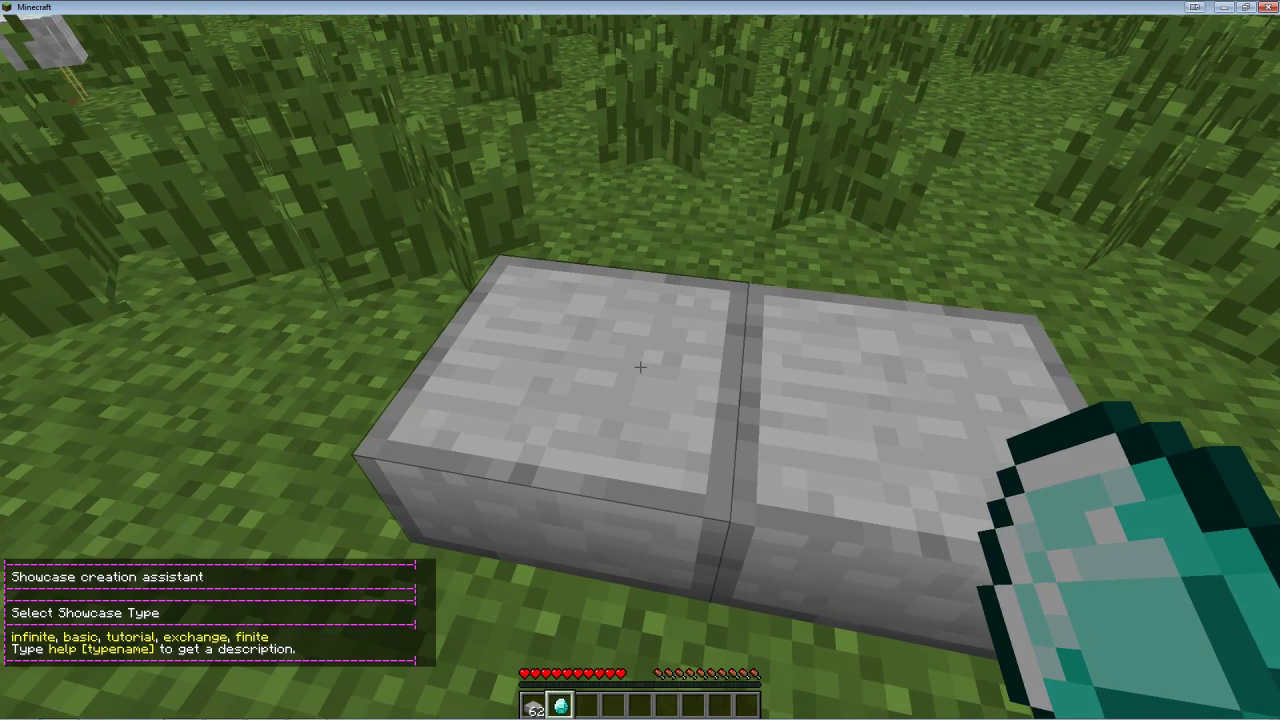
{"action": "key", "text": "t"}
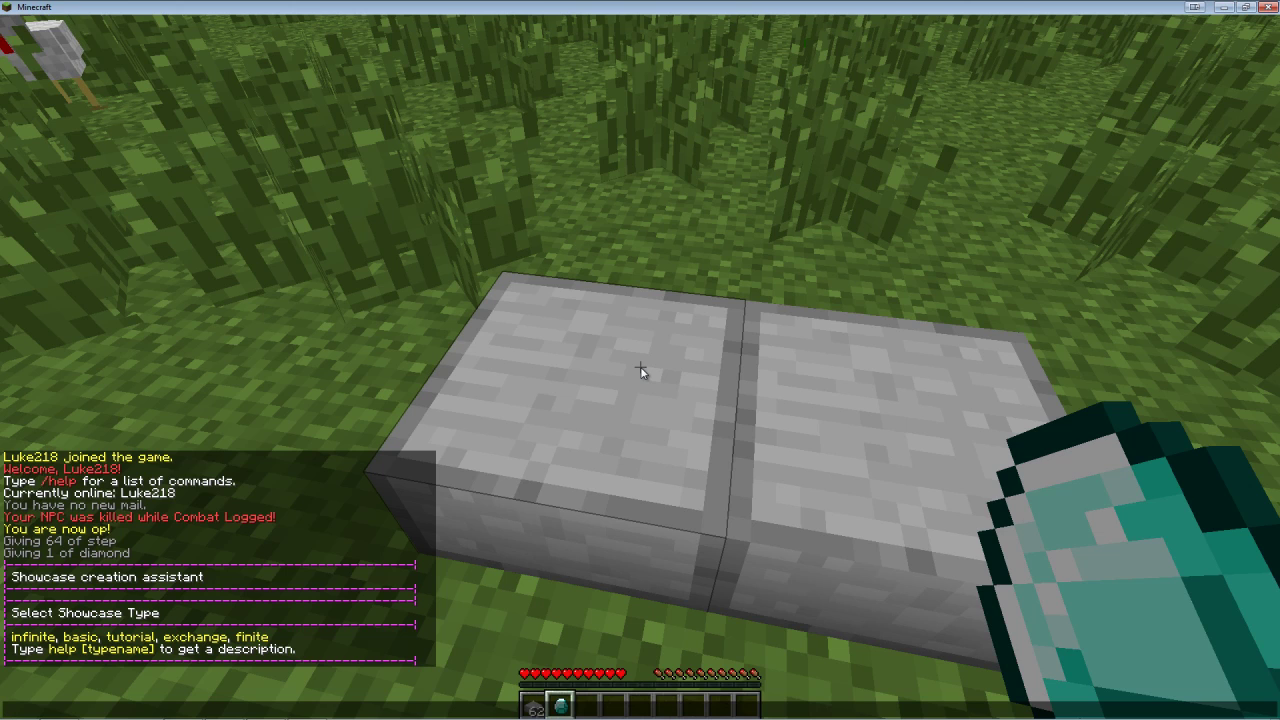
{"action": "type", "text": "infinite"}
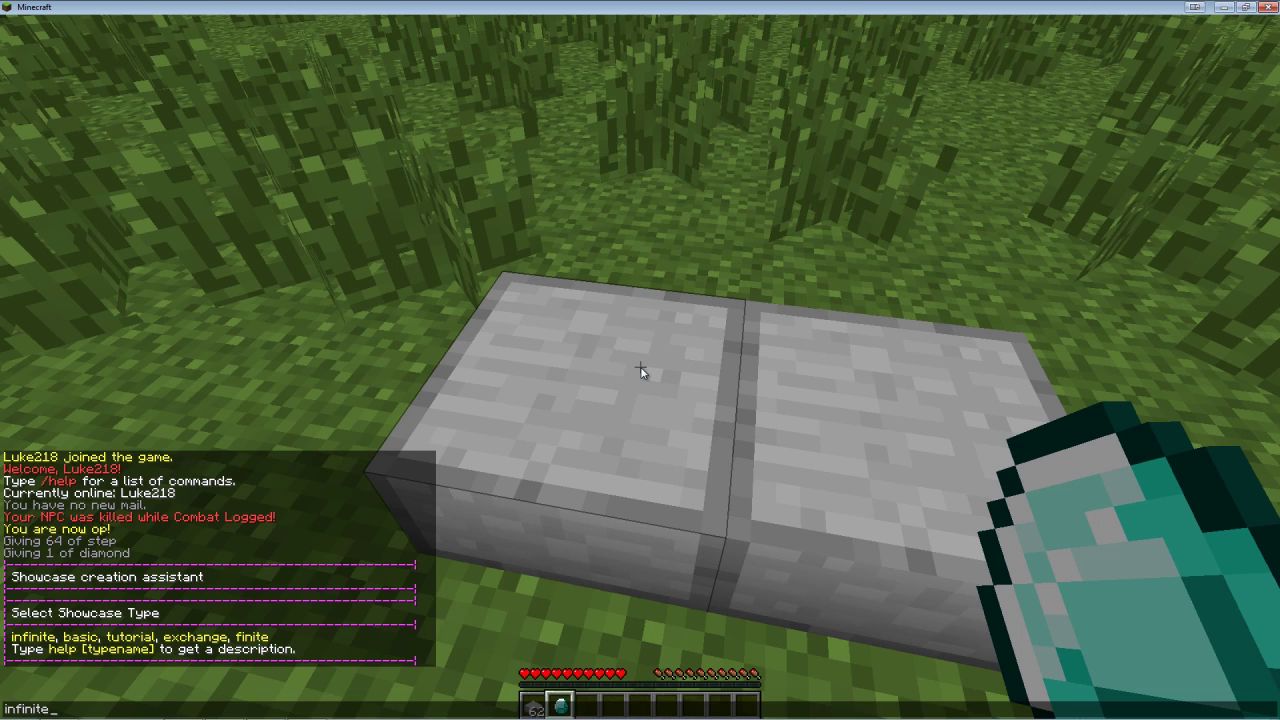
{"action": "key", "text": "Return"}
{"action": "key", "text": "t"}
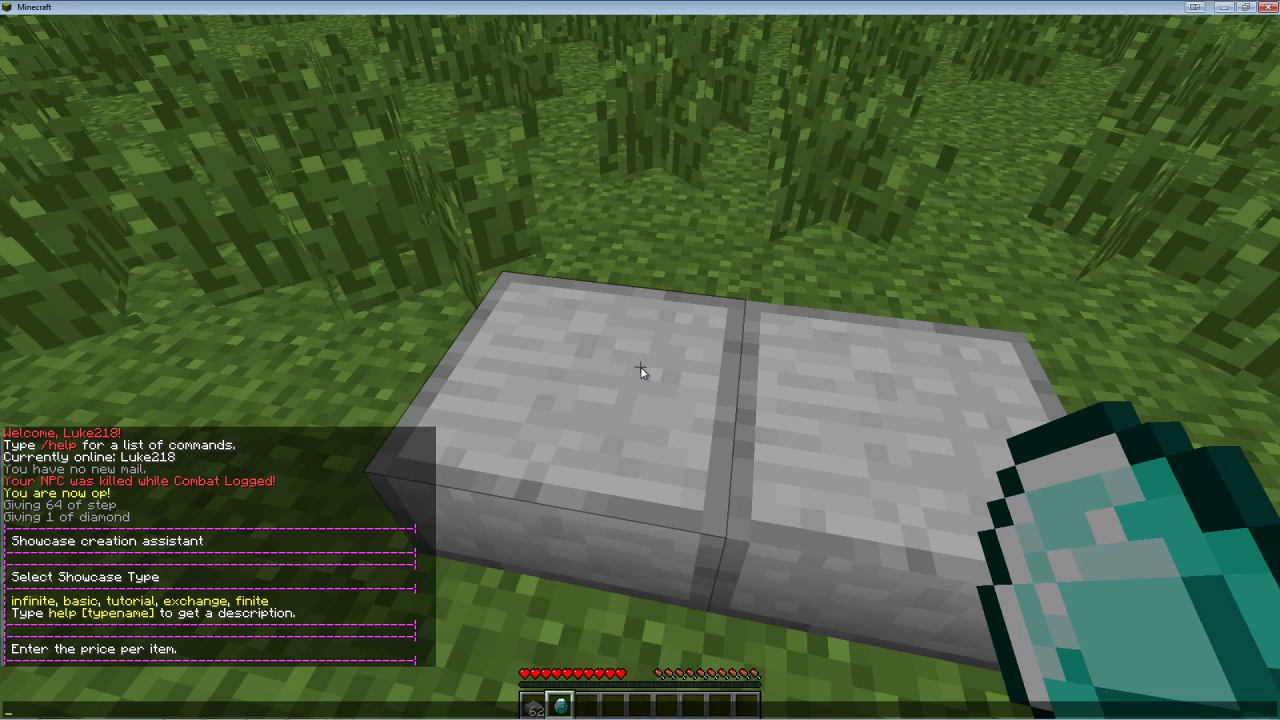
{"action": "type", "text": "3000"}
{"action": "key", "text": "Return"}
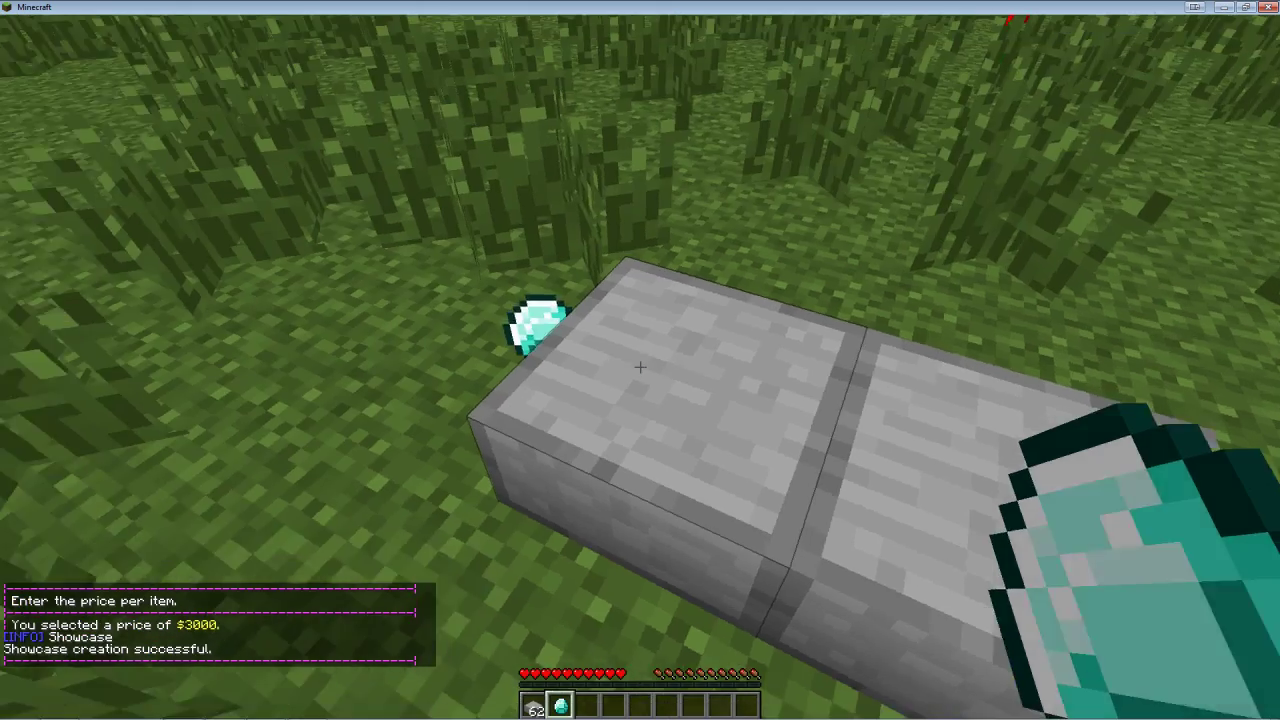
Step: Empty the hand, walk away from the slabs and check the player's money balance with a chat command
{"action": "scroll", "coordinate": [640, 360], "scroll_direction": "down", "scroll_amount": 2}
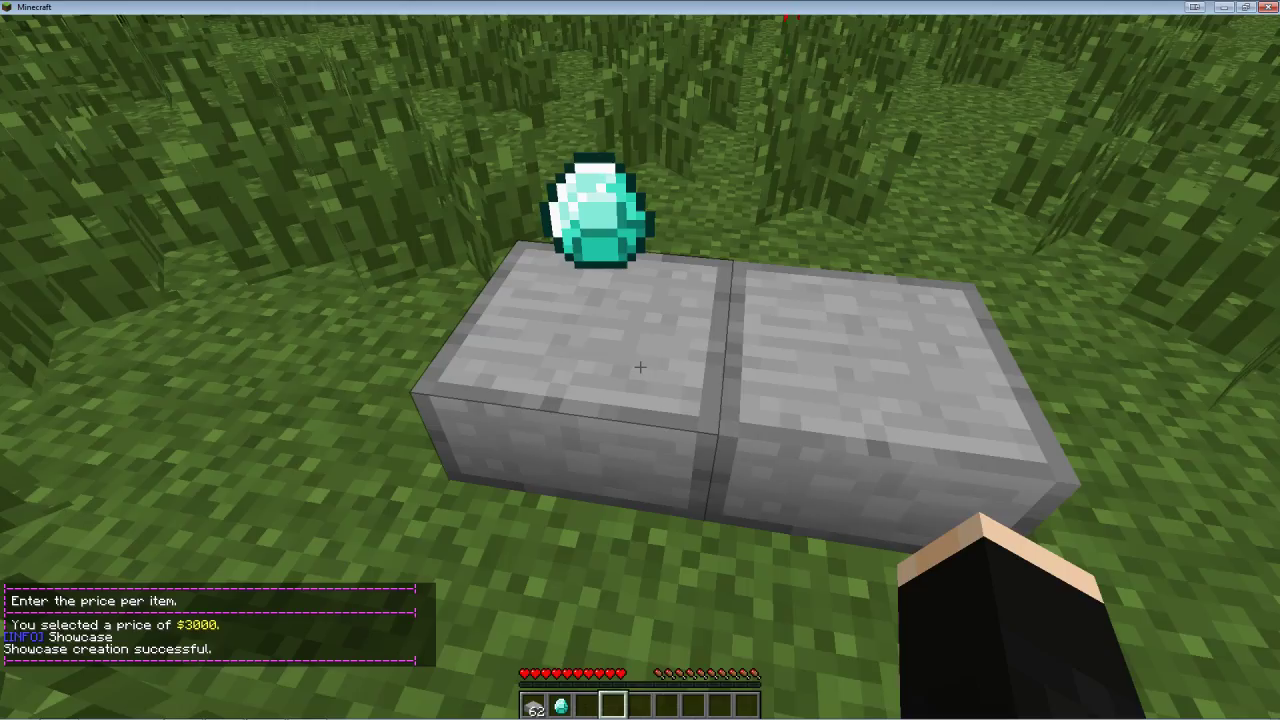
{"action": "key", "text": "w"}
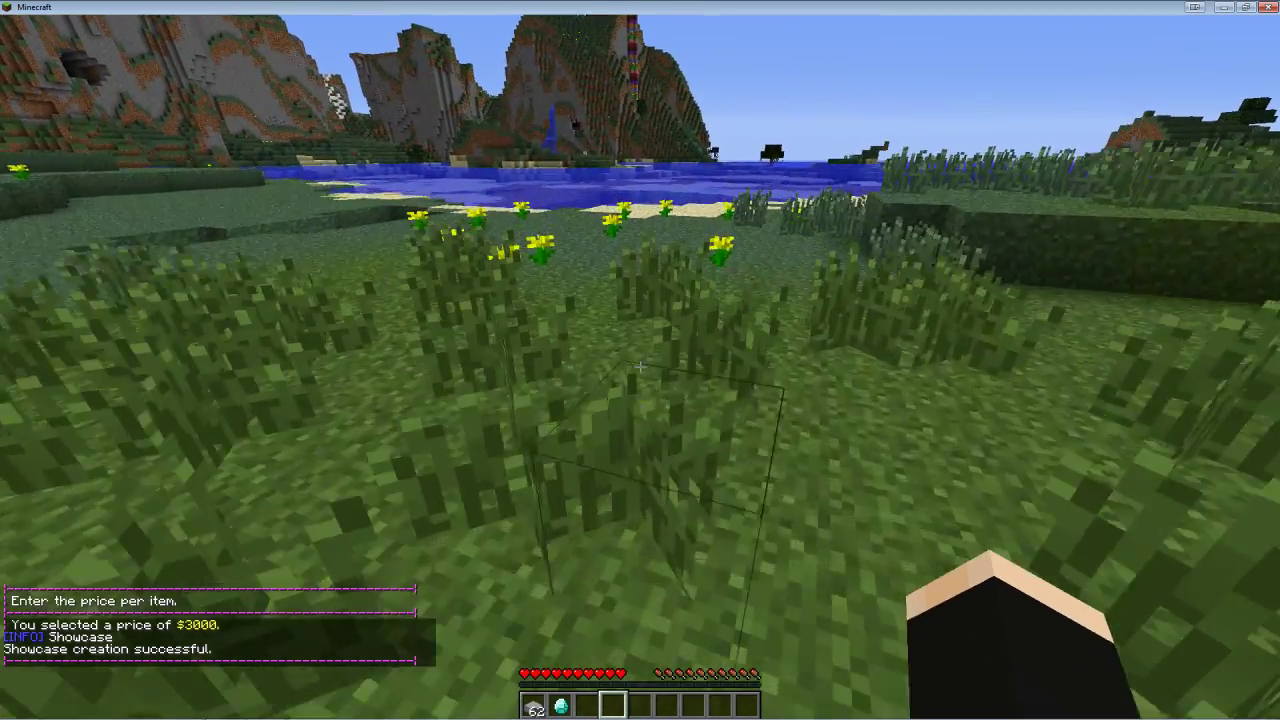
{"action": "type", "text": "/money"}
{"action": "key", "text": "Return"}
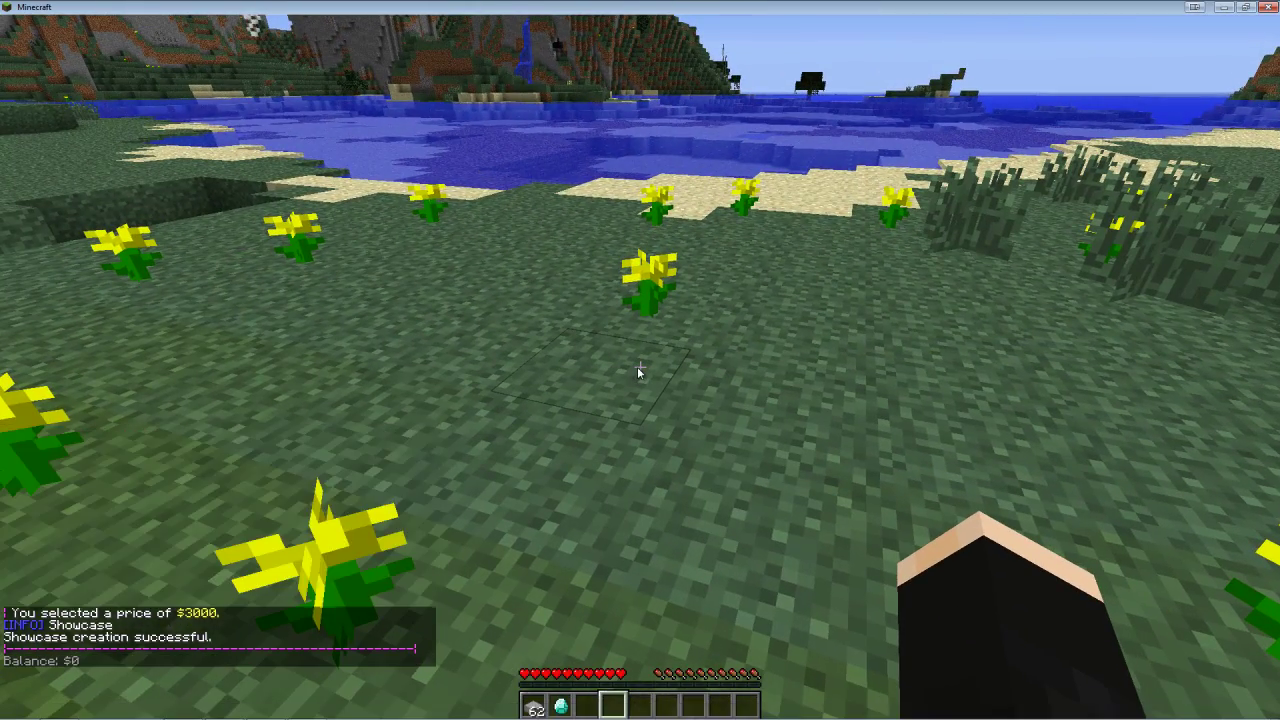
Step: Try to set the player's balance to 3000 with the /money set command in the game chat
{"action": "key", "text": "slash"}
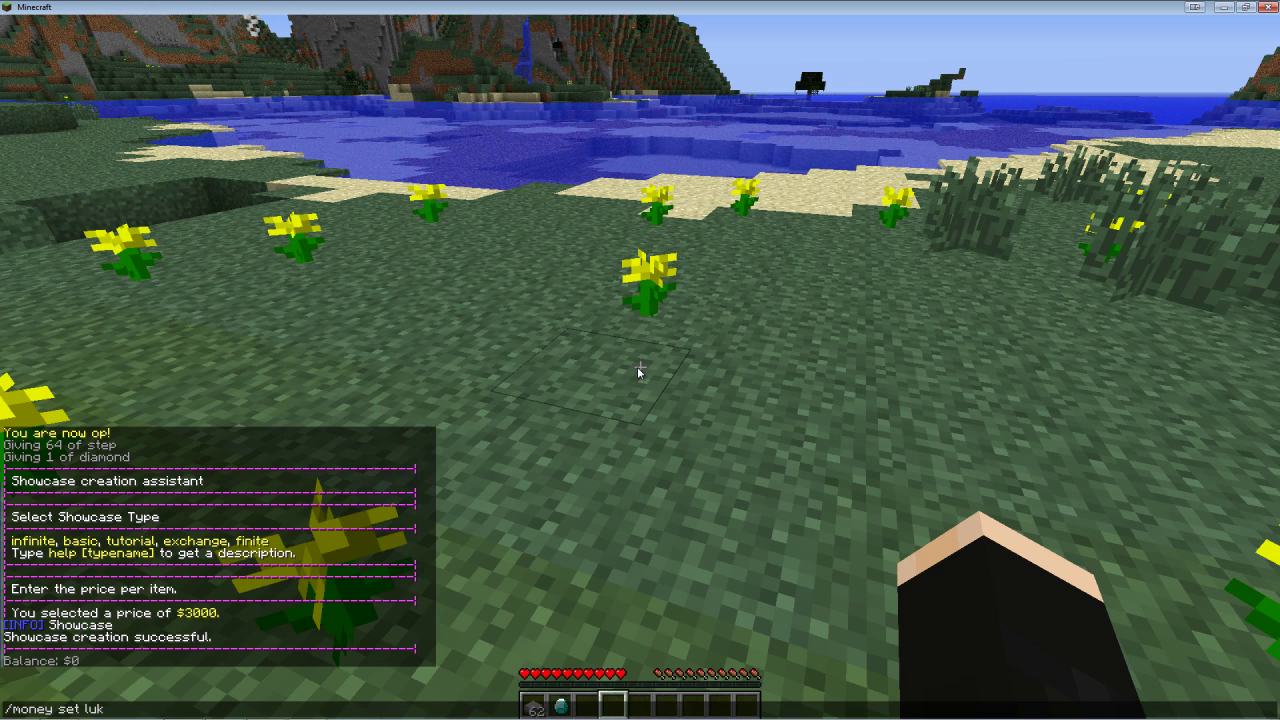
{"action": "key", "text": "Return"}
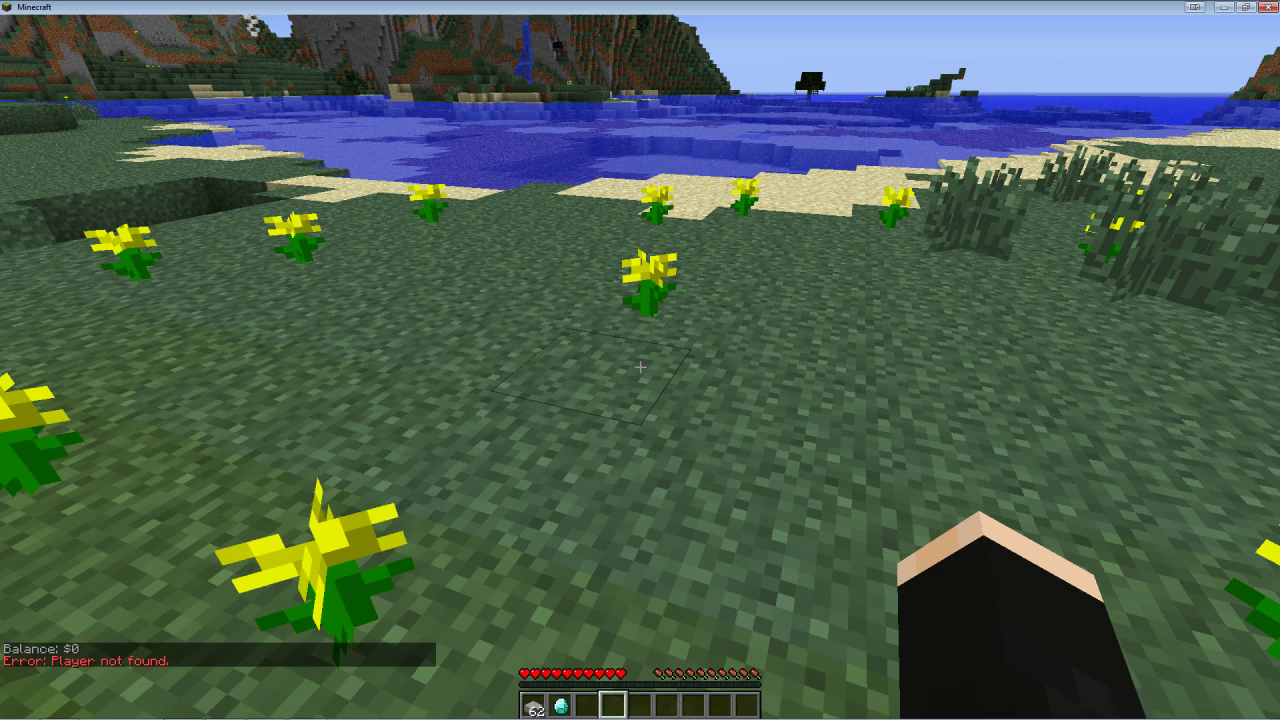
{"action": "key", "text": "slash"}
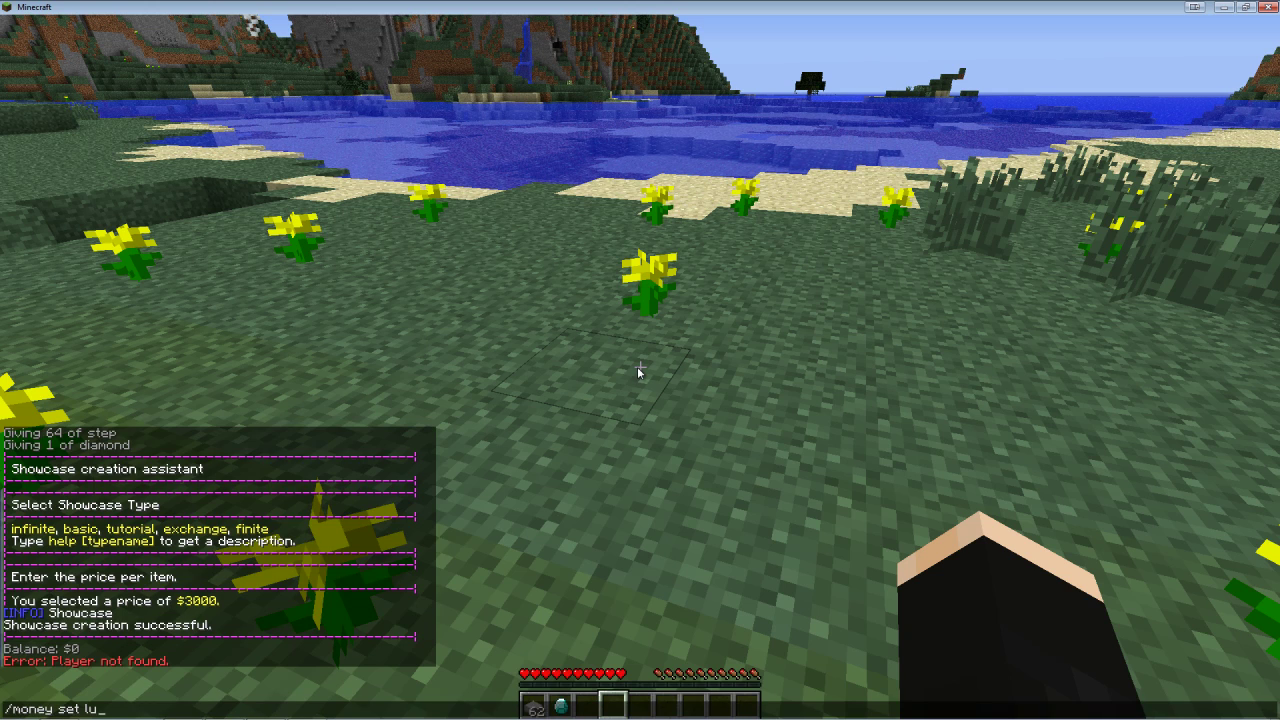
{"action": "type", "text": "money set luke218 300"}
{"action": "key", "text": "Return"}
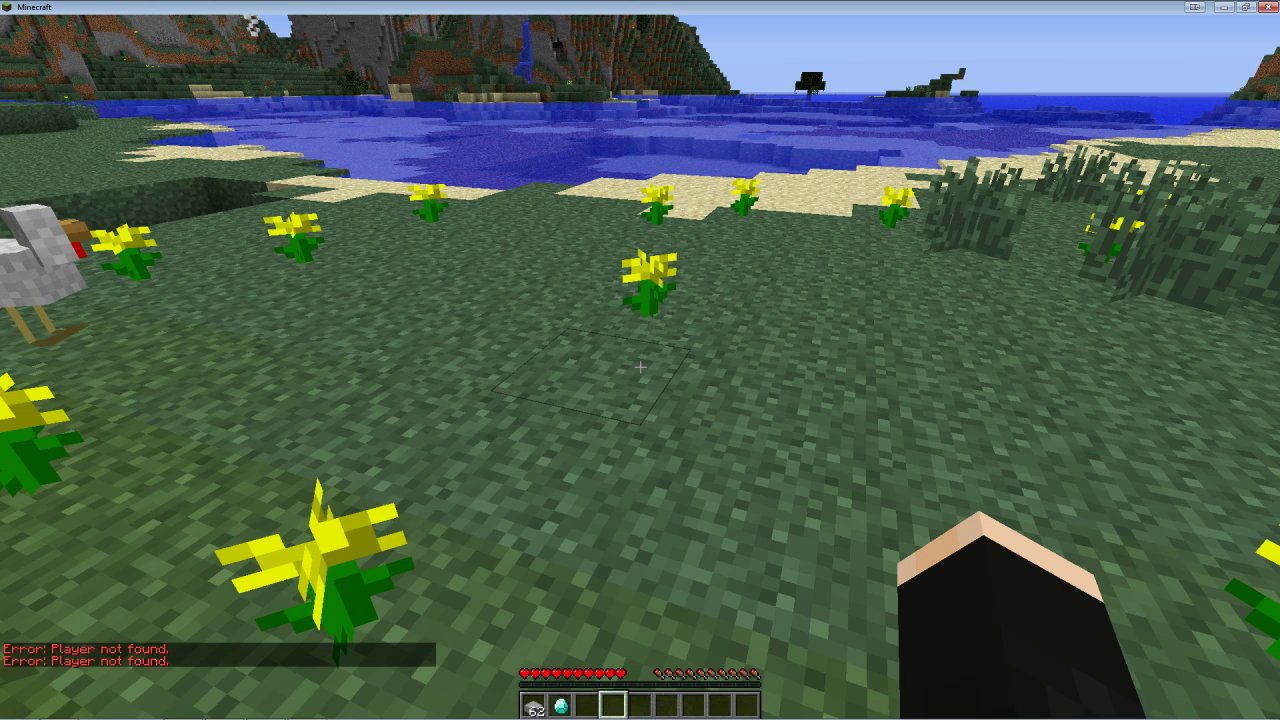
{"action": "key", "text": "t"}
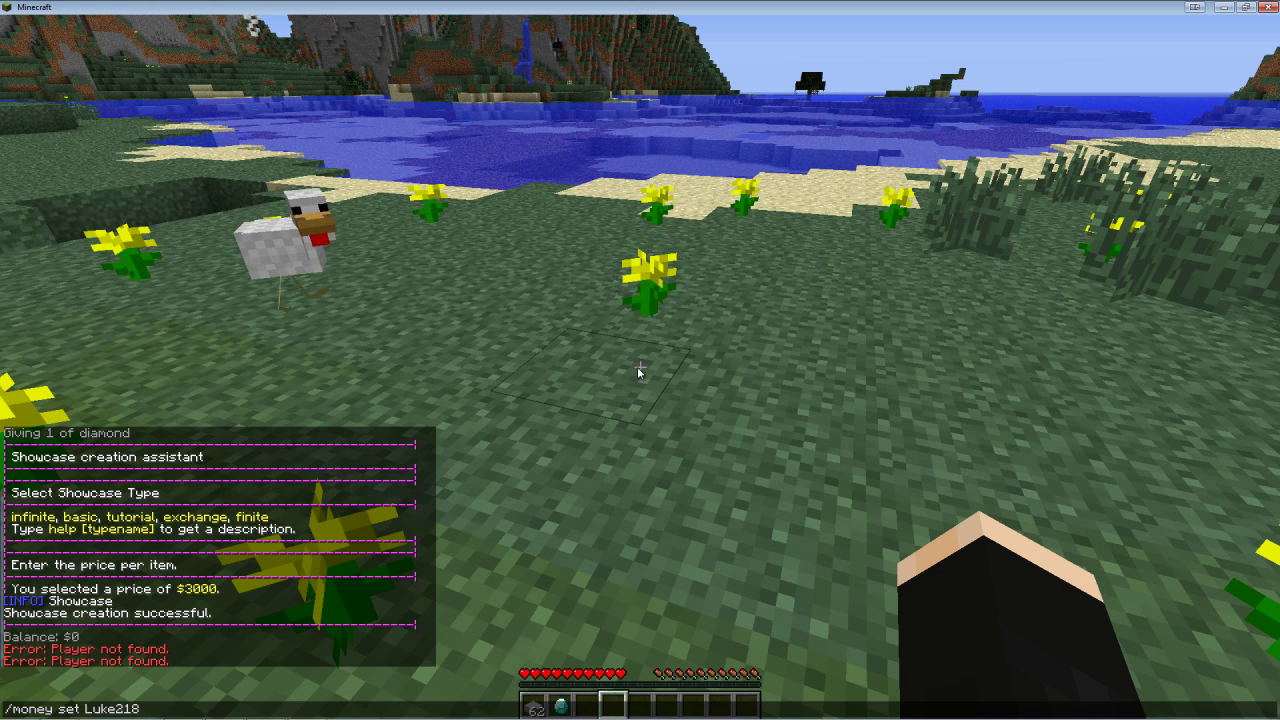
{"action": "type", "text": "3000"}
{"action": "key", "text": "Return"}
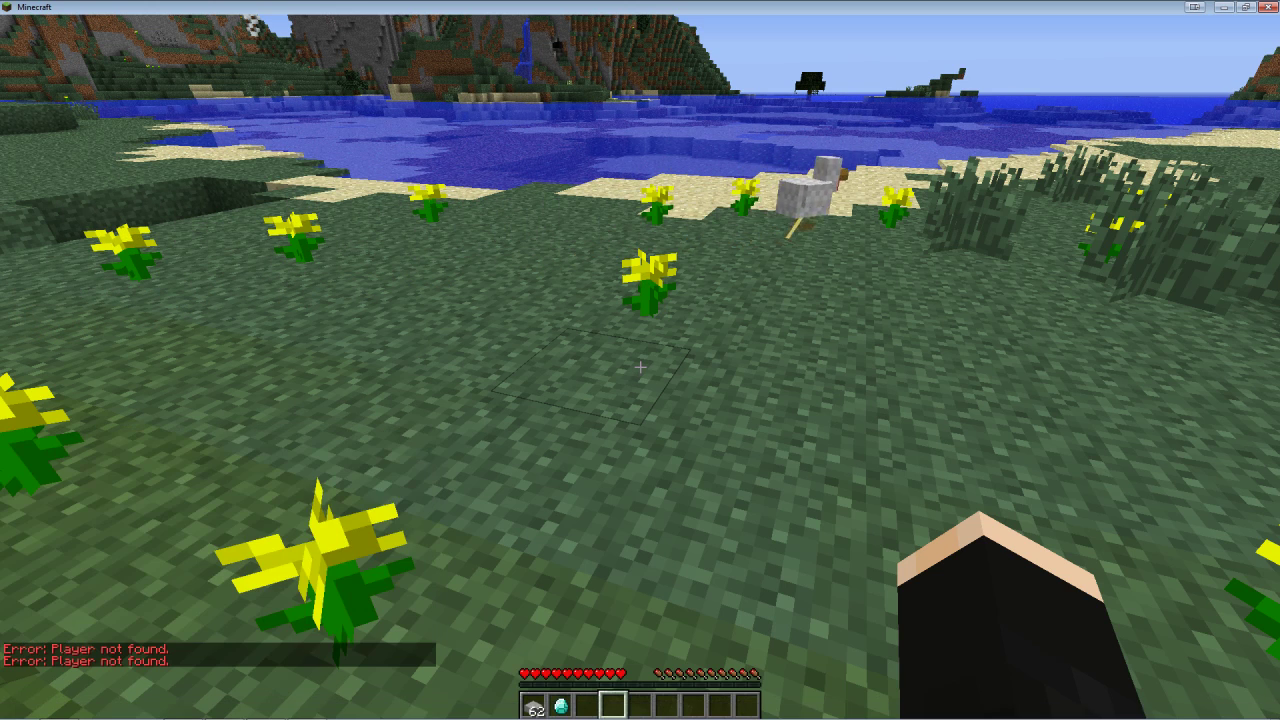
Step: Try the /money command with the player name placed before set and the amount 3000, and recheck the balance
{"action": "type", "text": "t"}
{"action": "type", "text": "/mop "}
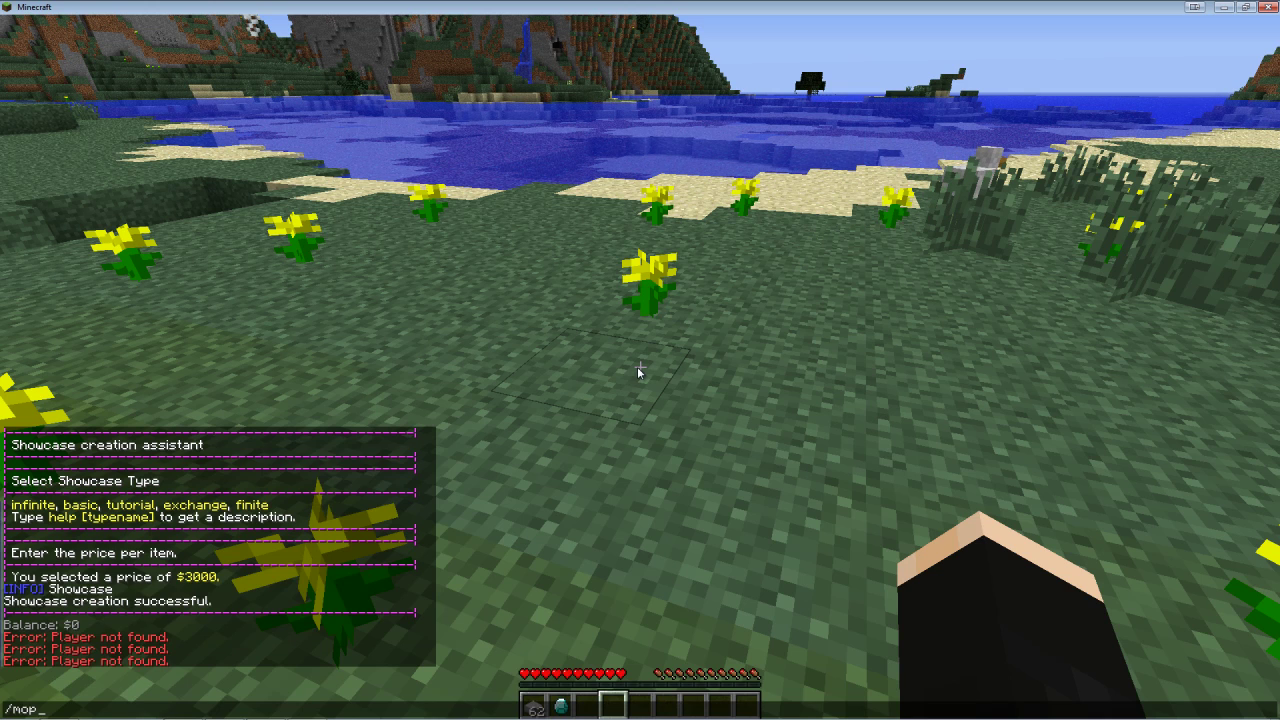
{"action": "key", "text": "BackSpace"}
{"action": "key", "text": "BackSpace"}
{"action": "type", "text": "ney Luke218 set 300"}
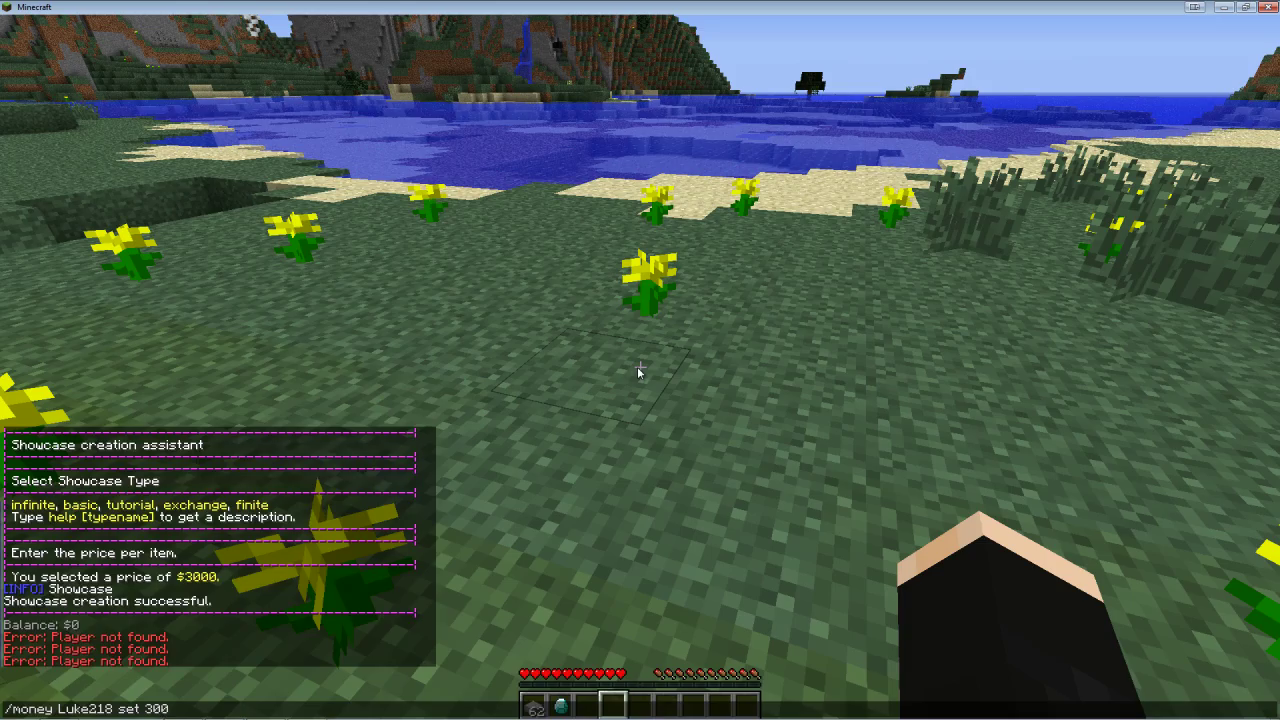
{"action": "key", "text": "Return"}
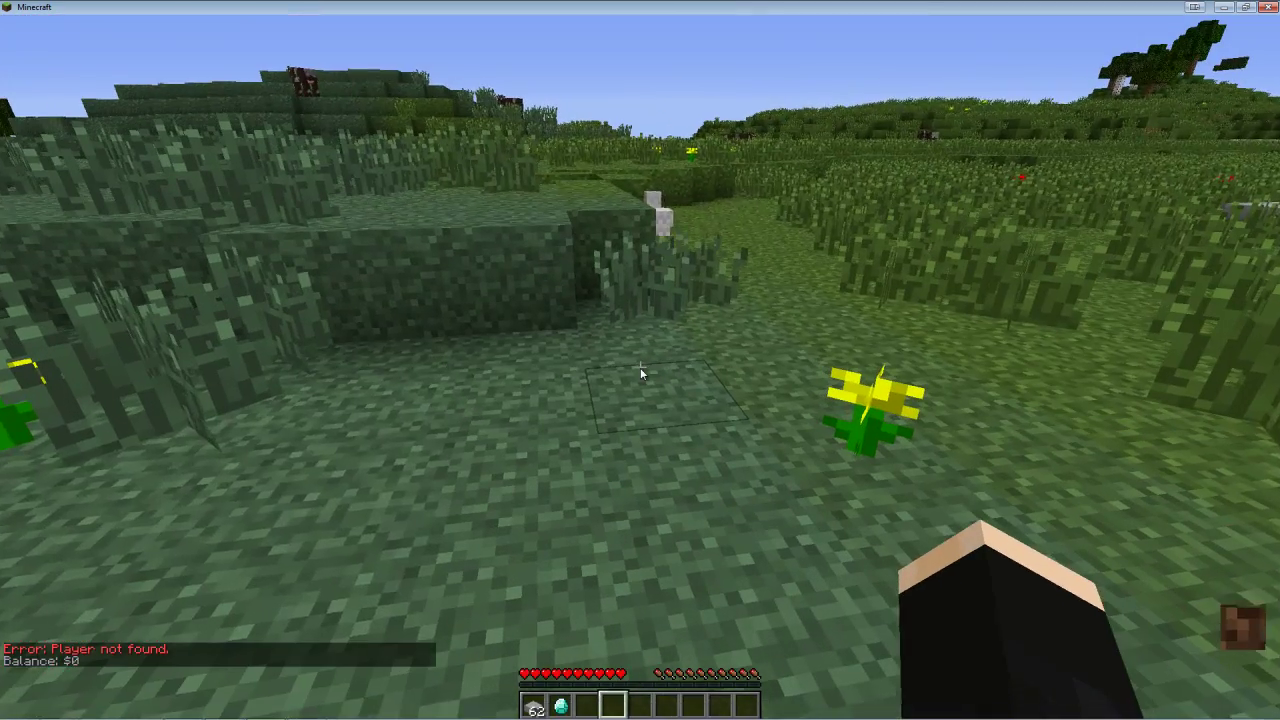
{"action": "key", "text": "t"}
{"action": "key", "text": "Escape"}
Step: Switch to the server console and try to set the player's balance to 3000, with the player name before set
{"action": "key", "text": "t"}
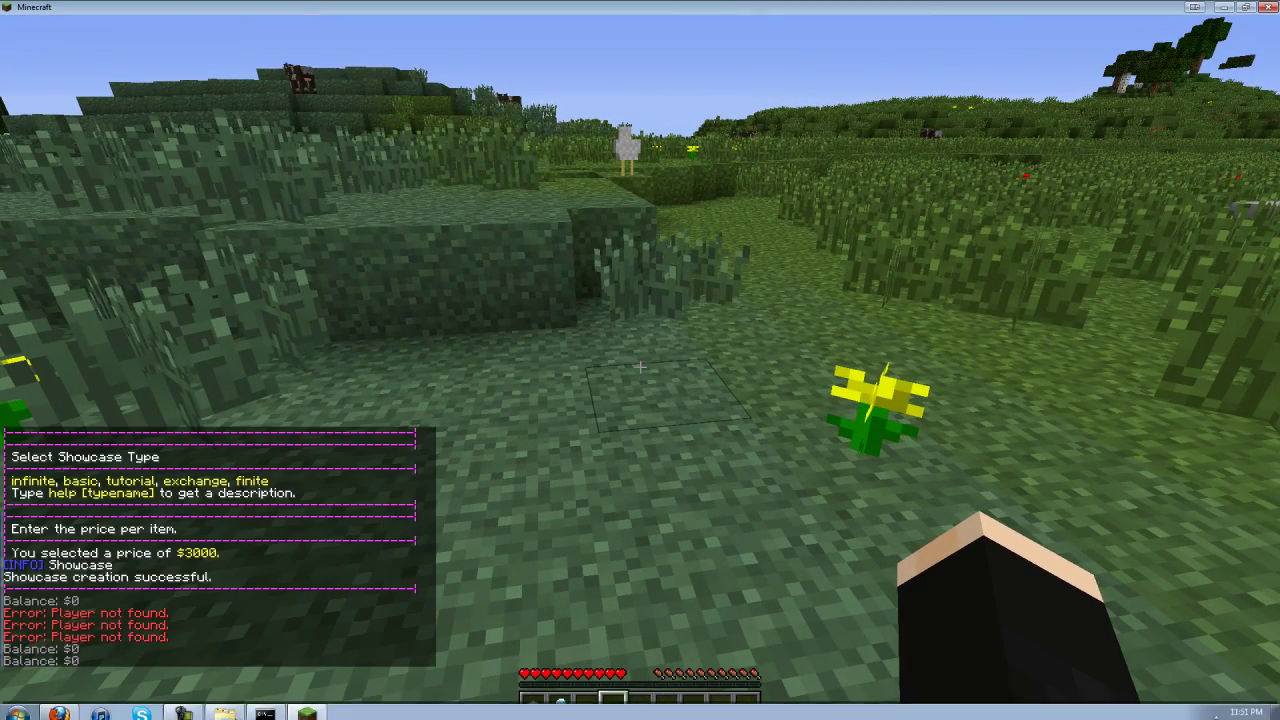
{"action": "left_click", "coordinate": [280, 711]}
{"action": "type", "text": "m"}
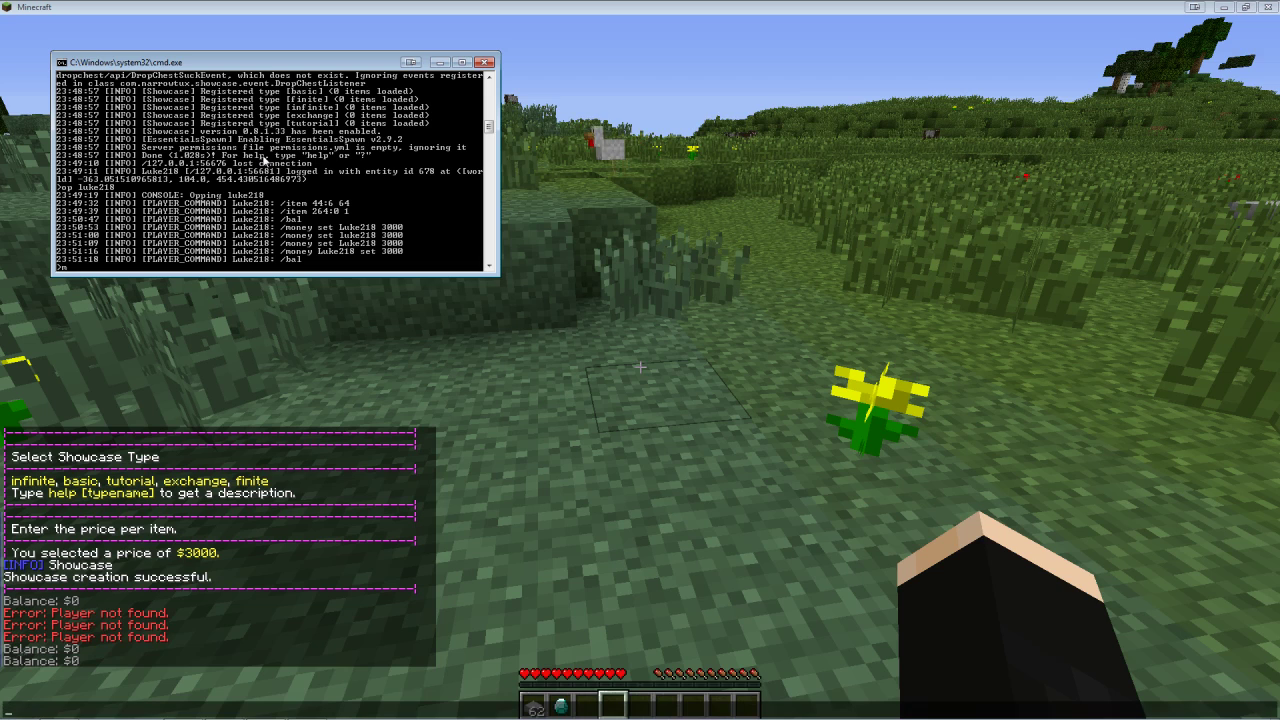
{"action": "type", "text": "oney "}
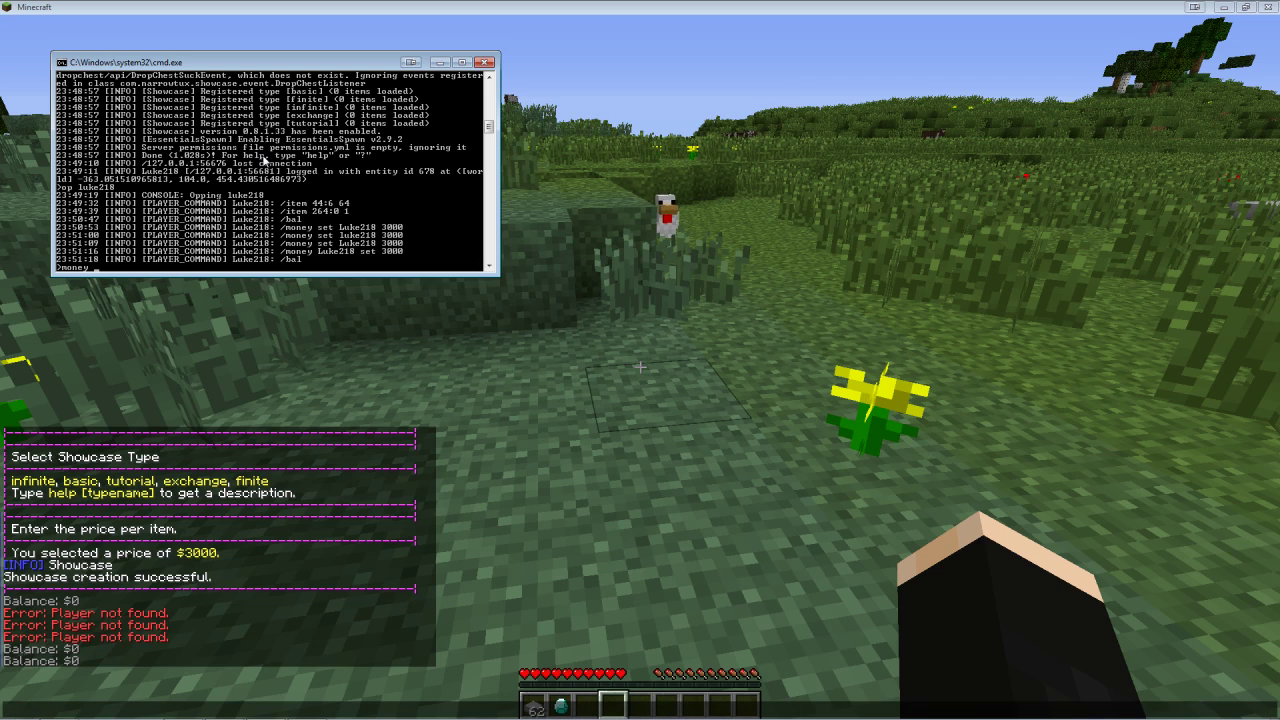
{"action": "type", "text": "luke218"}
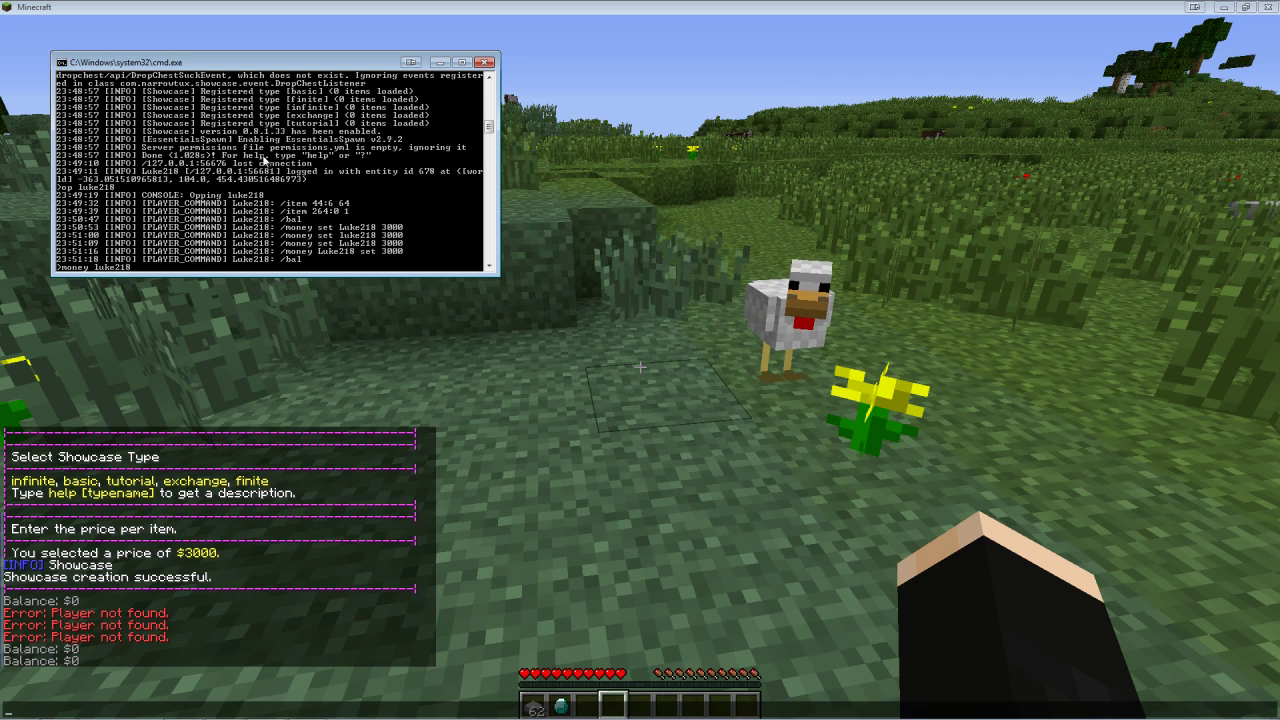
{"action": "type", "text": " set 300"}
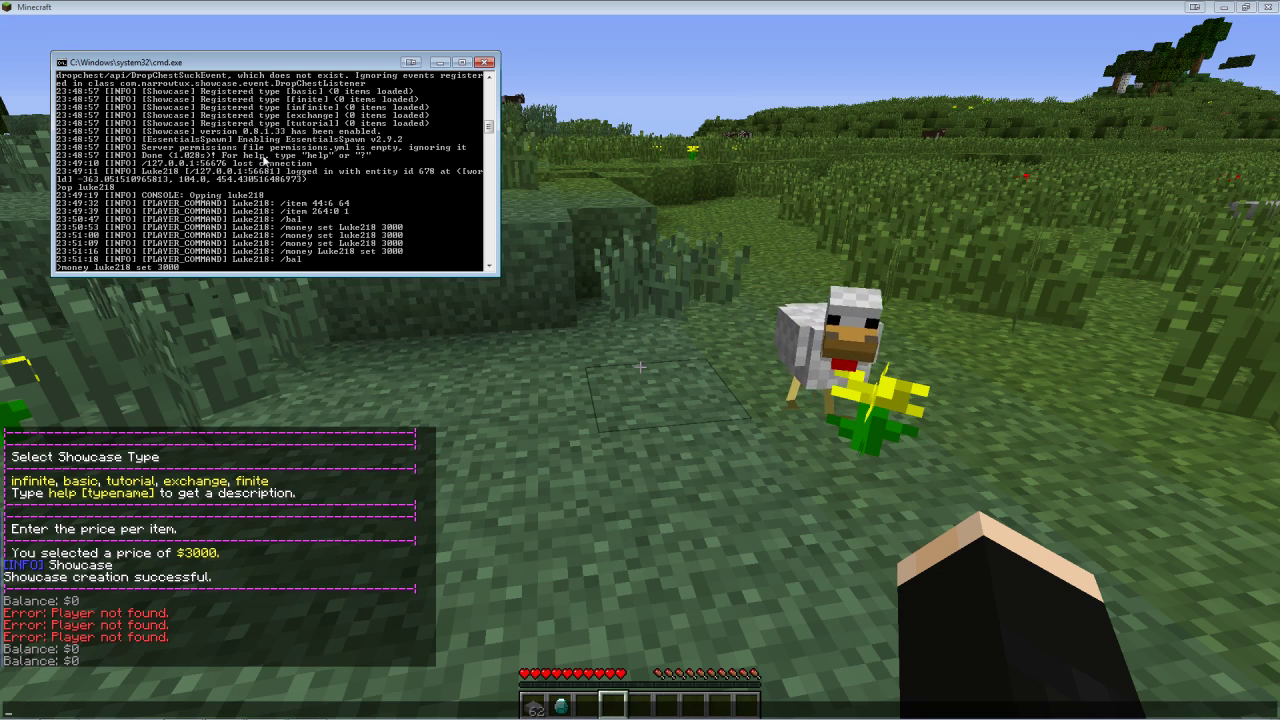
{"action": "type", "text": "0"}
{"action": "key", "text": "Return"}
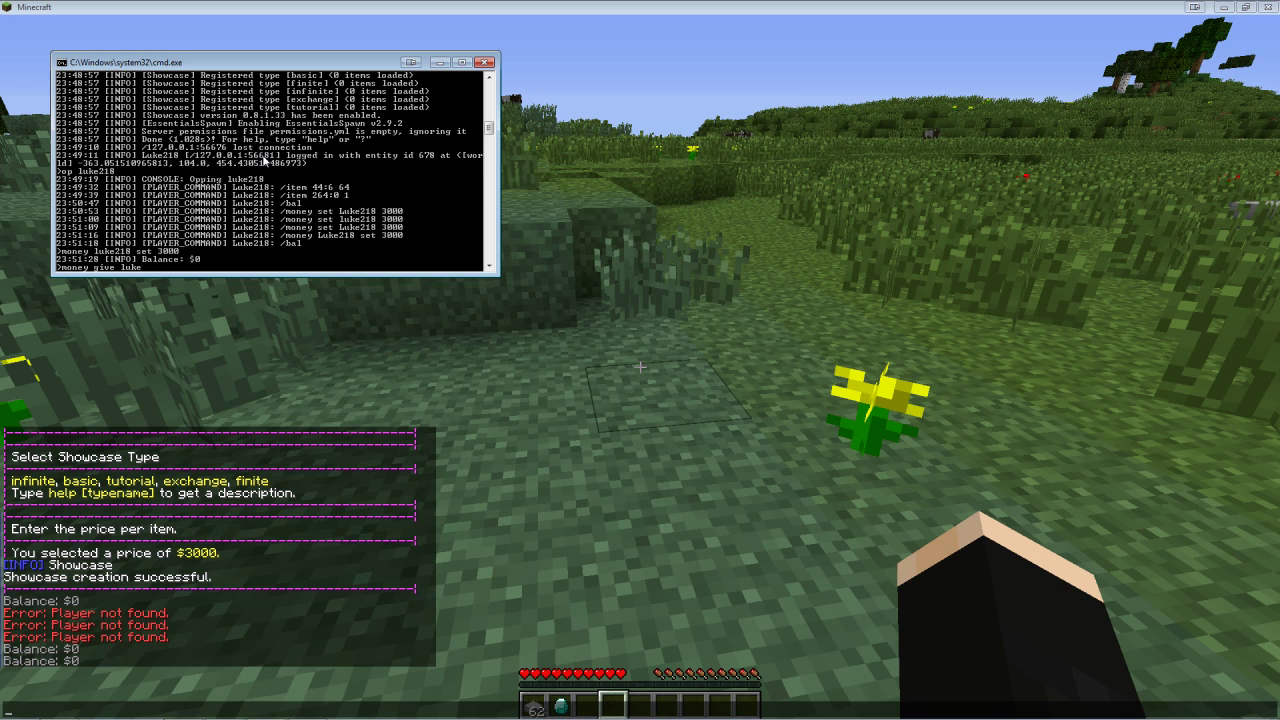
Step: Try to give the player 3000 with the money give command in the server console and return to the game
{"action": "type", "text": "00"}
{"action": "key", "text": "Return"}
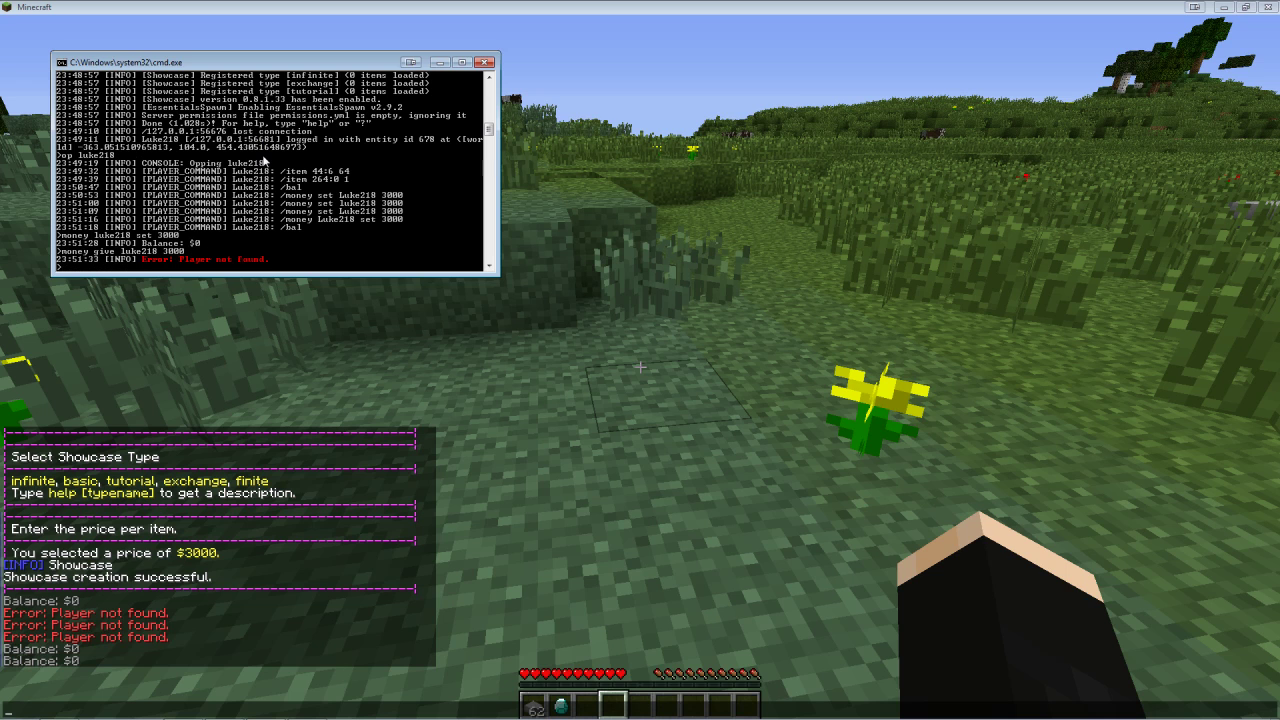
{"action": "left_click", "coordinate": [876, 330]}
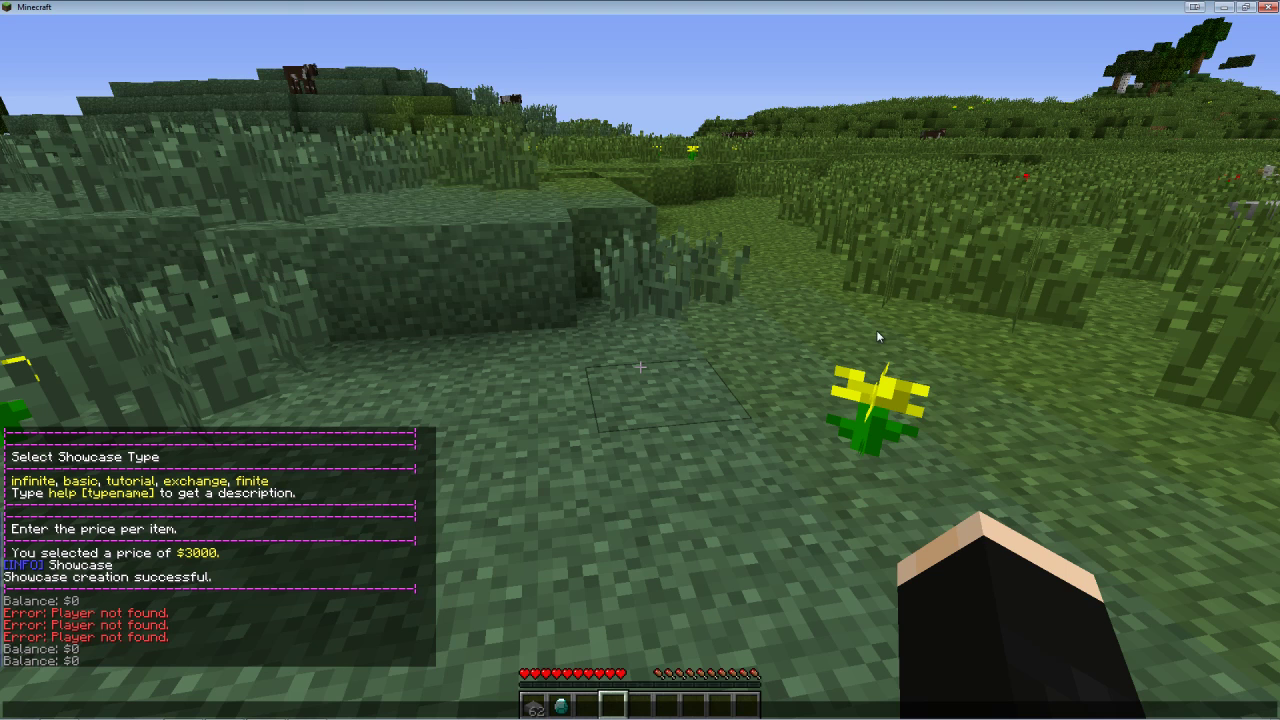
Step: Walk back to the diamond showcase and try to buy 1 diamond through the Buy Assistant
{"action": "key", "text": "w"}
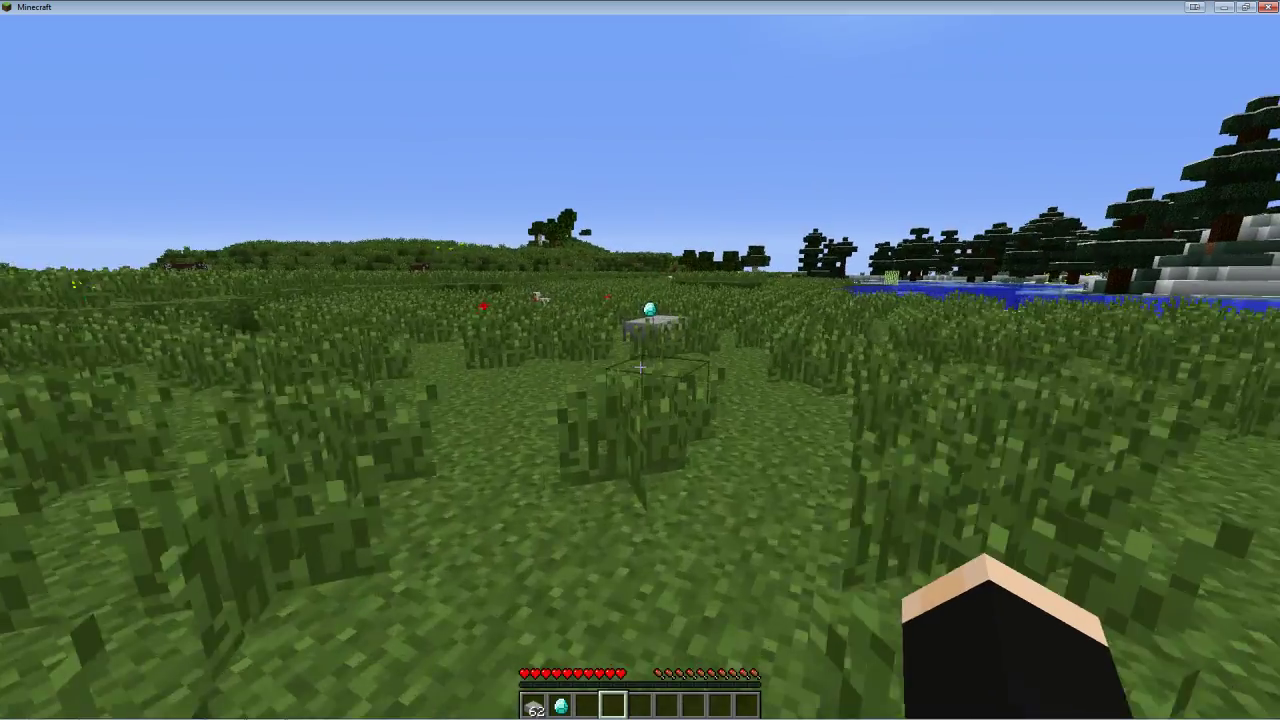
{"action": "key", "text": "w"}
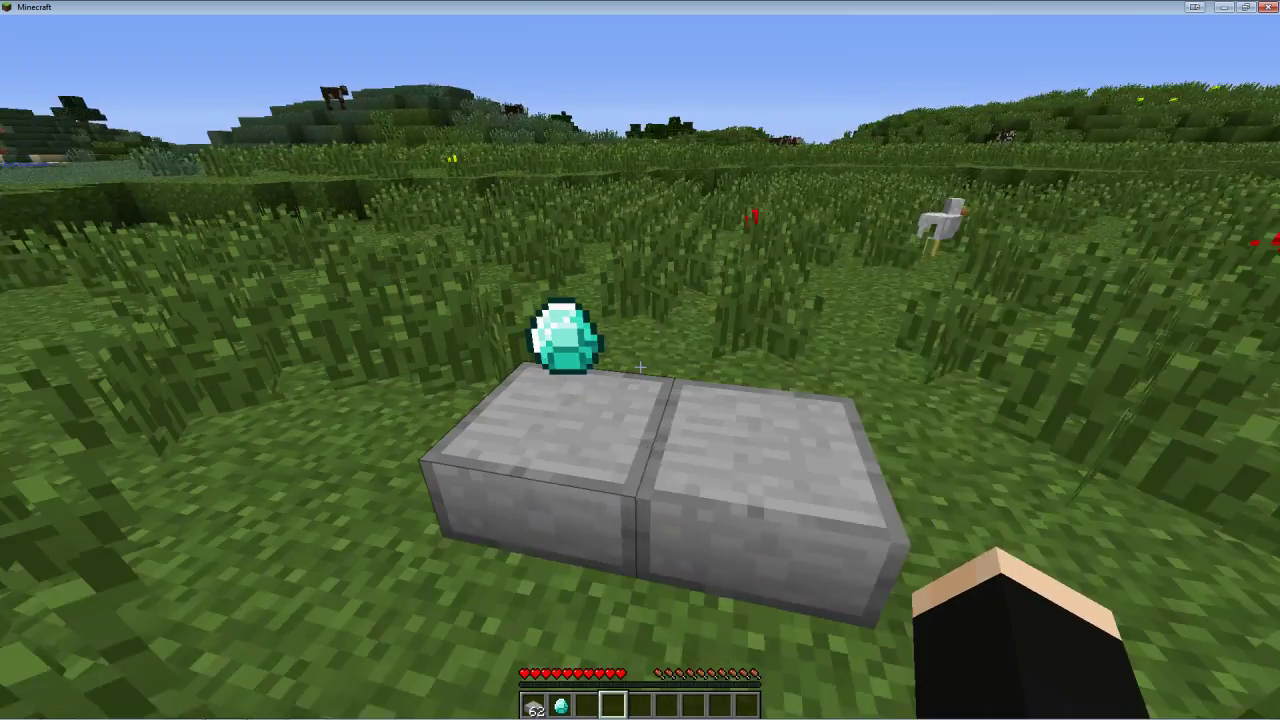
{"action": "left_click", "coordinate": [640, 368]}
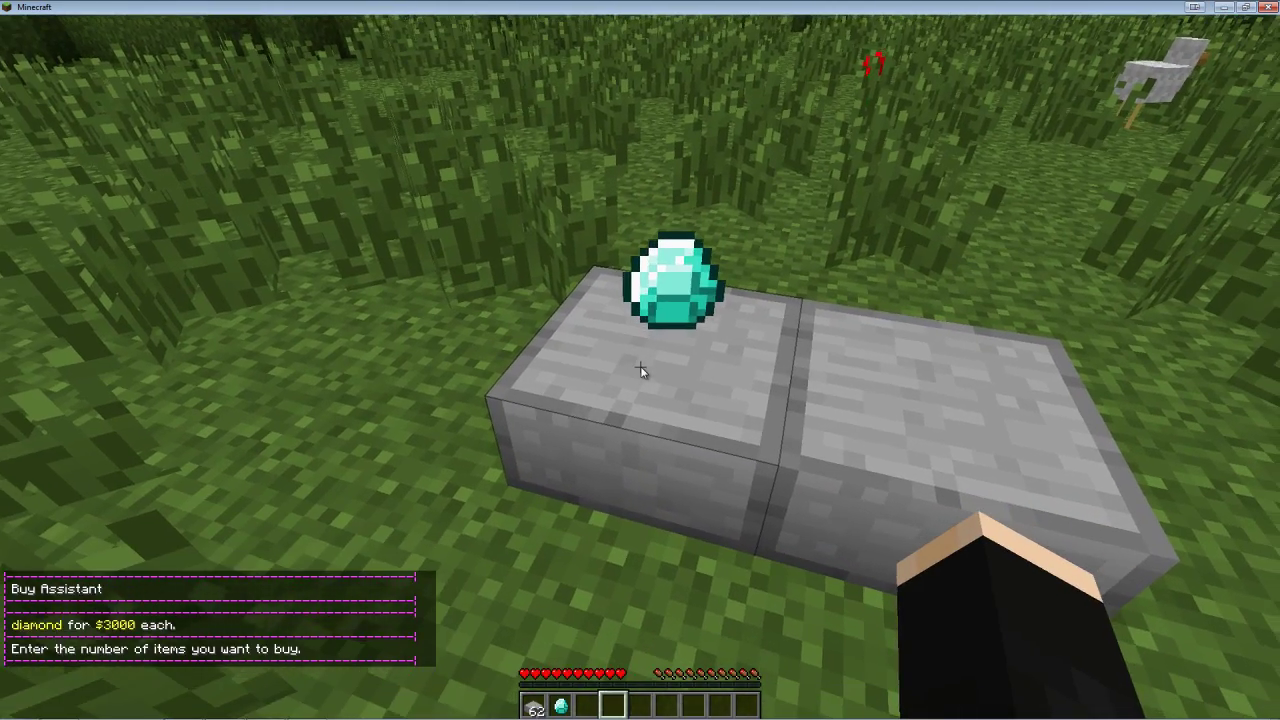
{"action": "key", "text": "t"}
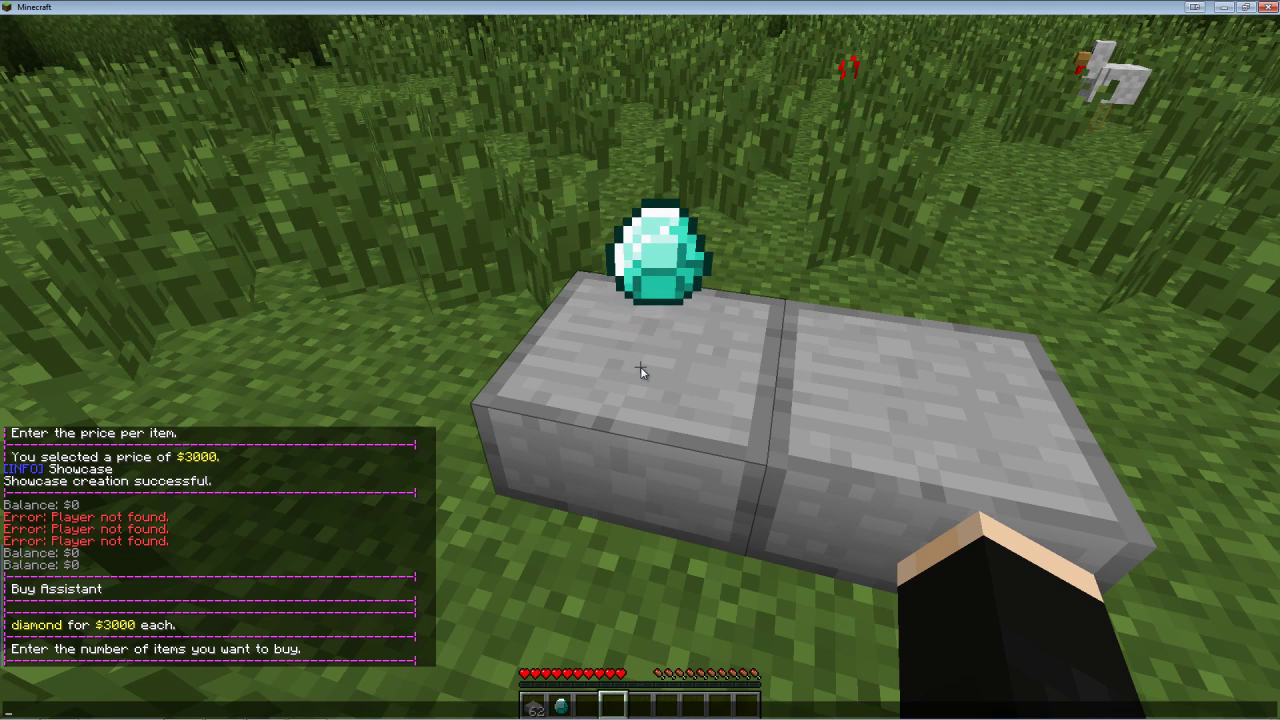
{"action": "type", "text": "1"}
{"action": "key", "text": "Return"}
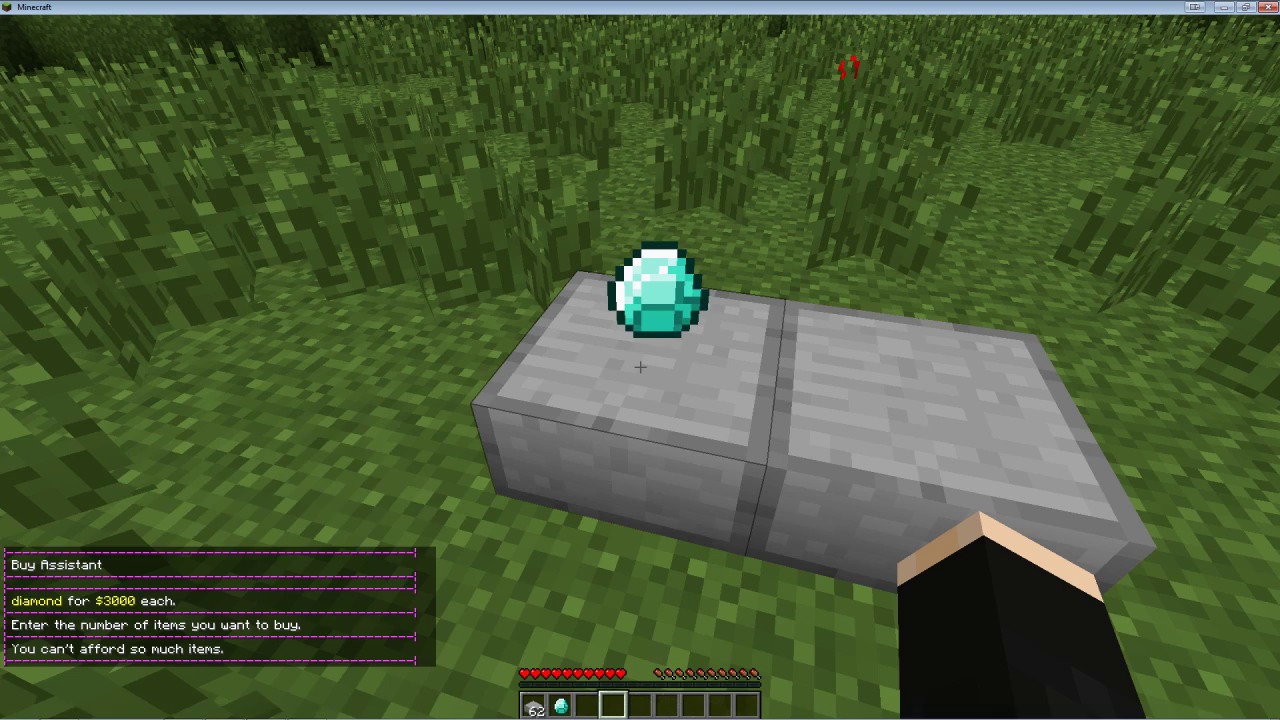
{"action": "type", "text": "t2"}
{"action": "key", "text": "Return"}
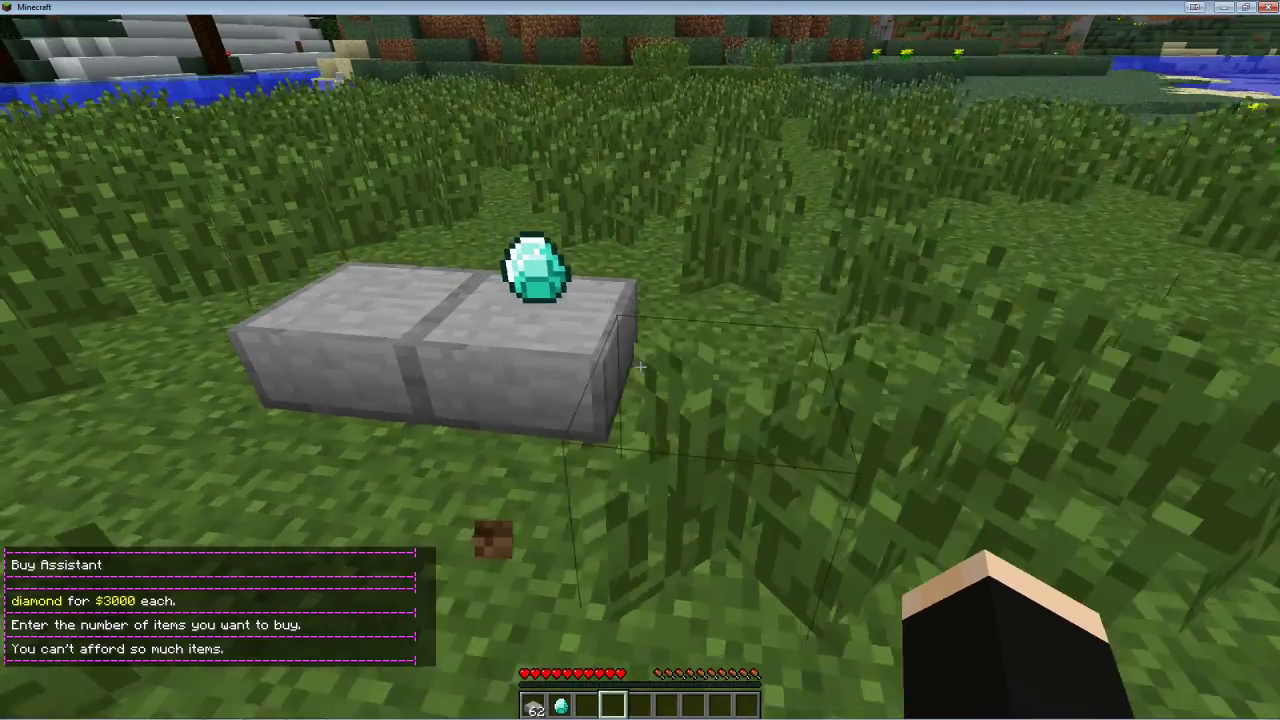
Step: Get a stack of 64 golden apples from the TooManyItems list
{"action": "key", "text": "e"}
{"action": "left_click", "coordinate": [946, 295]}
{"action": "key", "text": "e"}
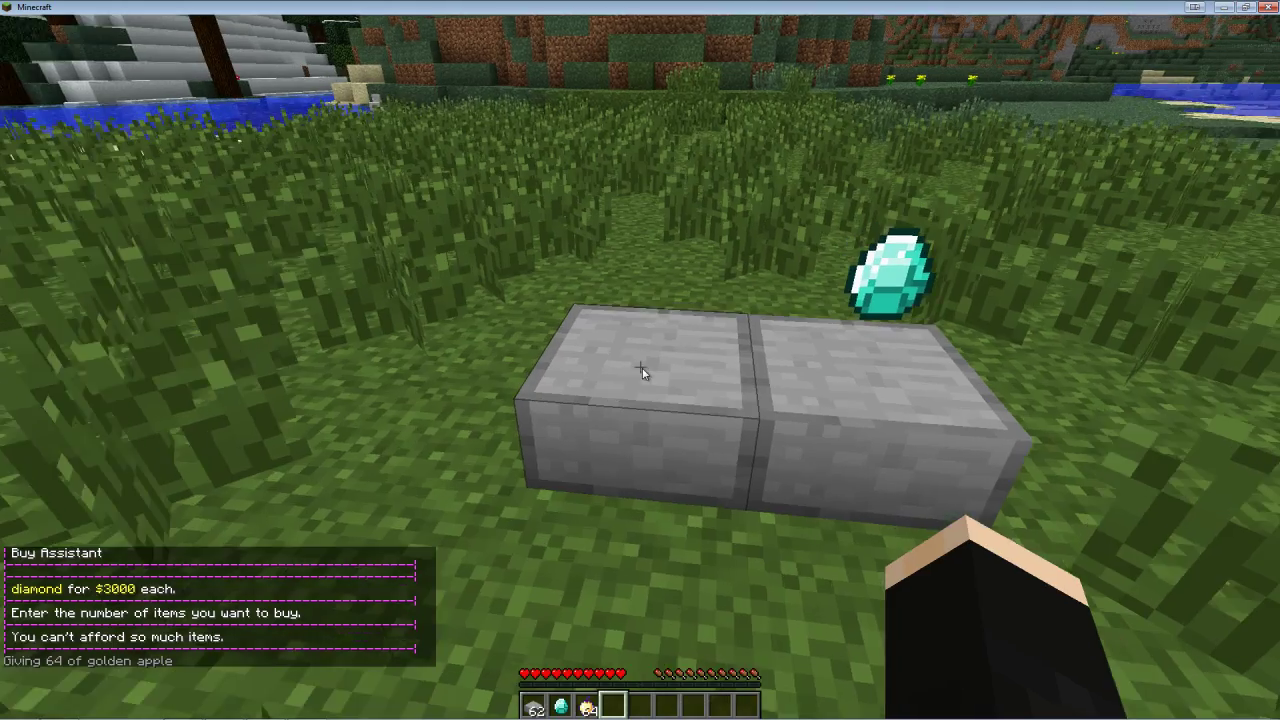
Step: Create an infinite showcase of golden apples on the empty slab beside the diamond showcase, with a price of $0 per item
{"action": "key", "text": "w"}
{"action": "scroll", "coordinate": [642, 369], "scroll_direction": "up", "scroll_amount": 1}
{"action": "right_click", "coordinate": [642, 369], "text": "shift"}
{"action": "type", "text": "t"}
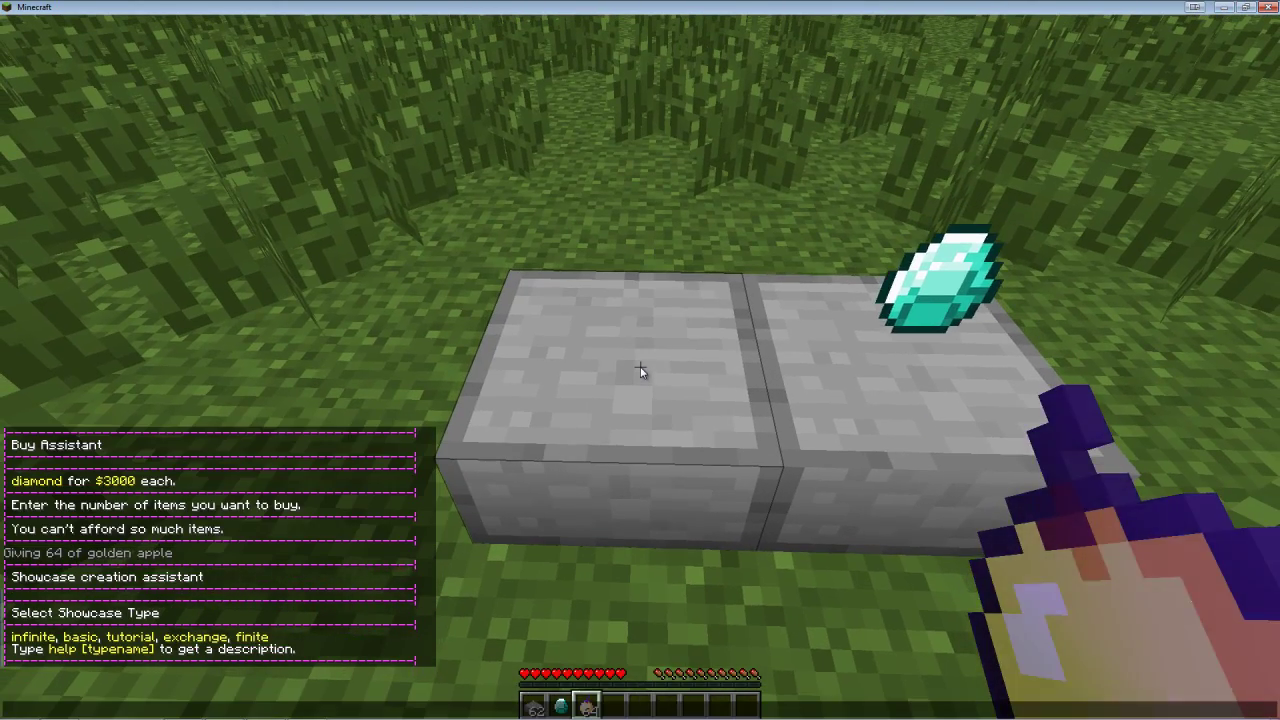
{"action": "type", "text": "infinite"}
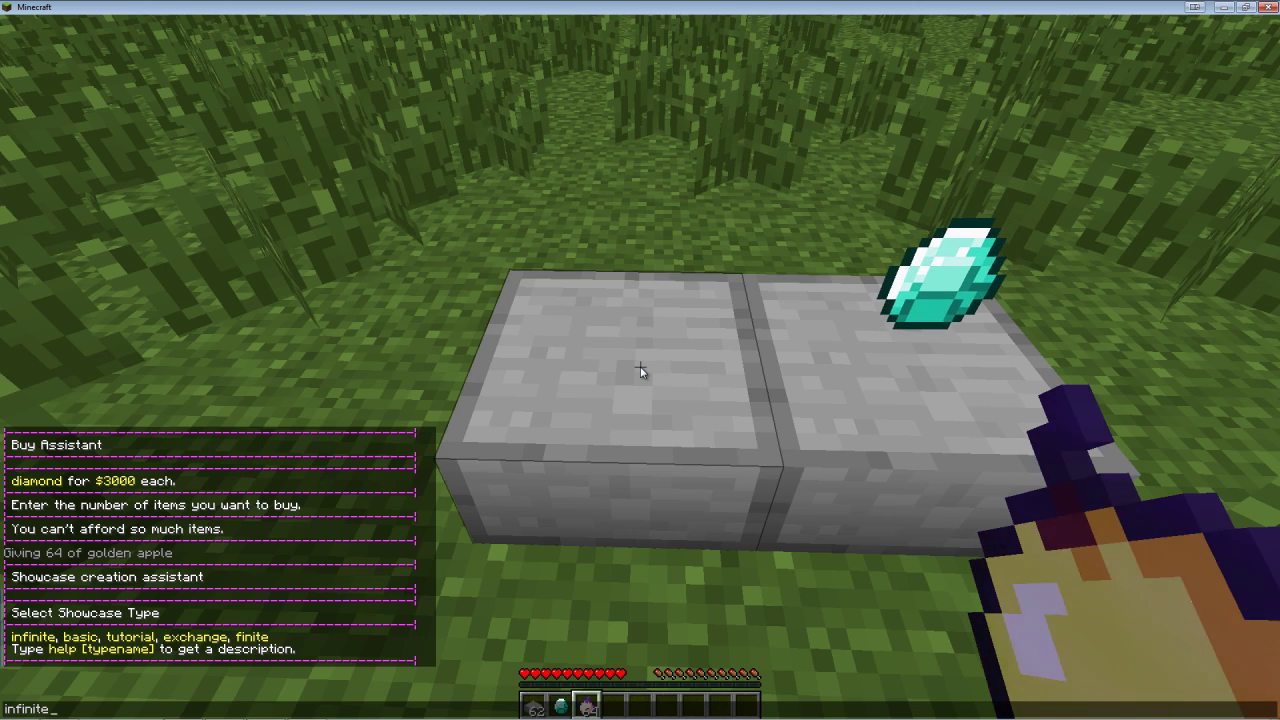
{"action": "key", "text": "Return"}
{"action": "type", "text": "0"}
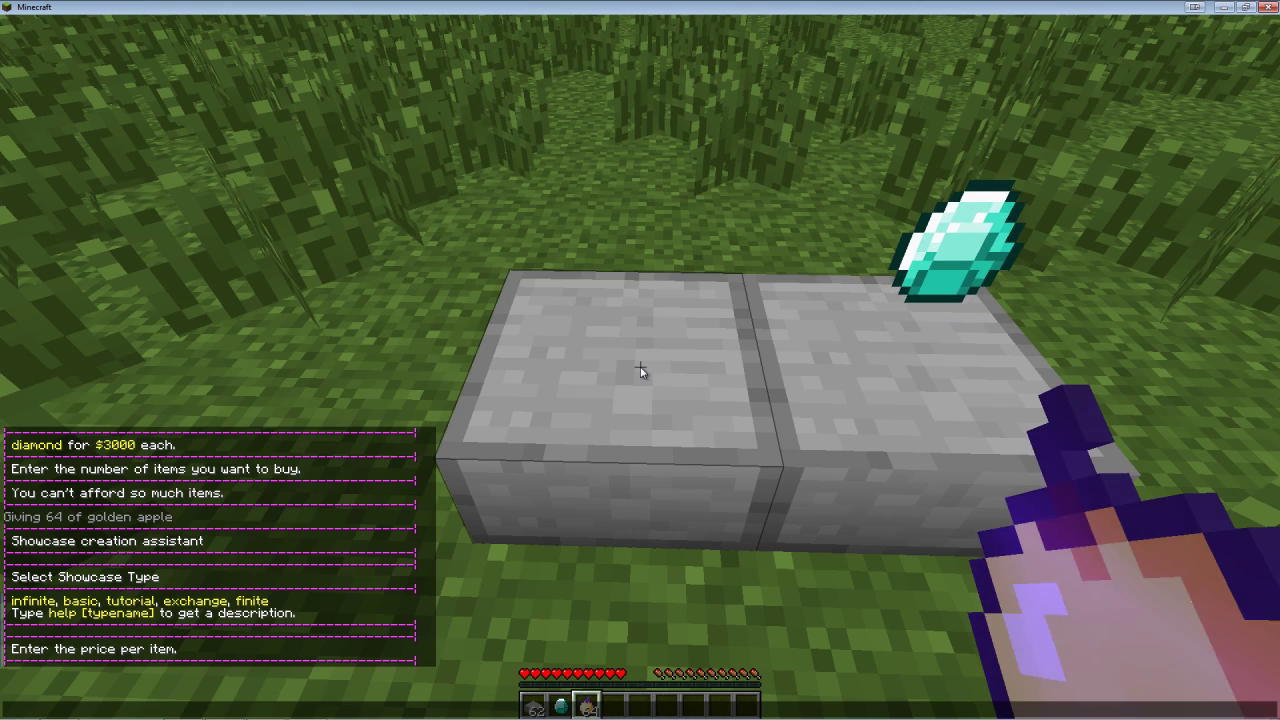
{"action": "key", "text": "Return"}
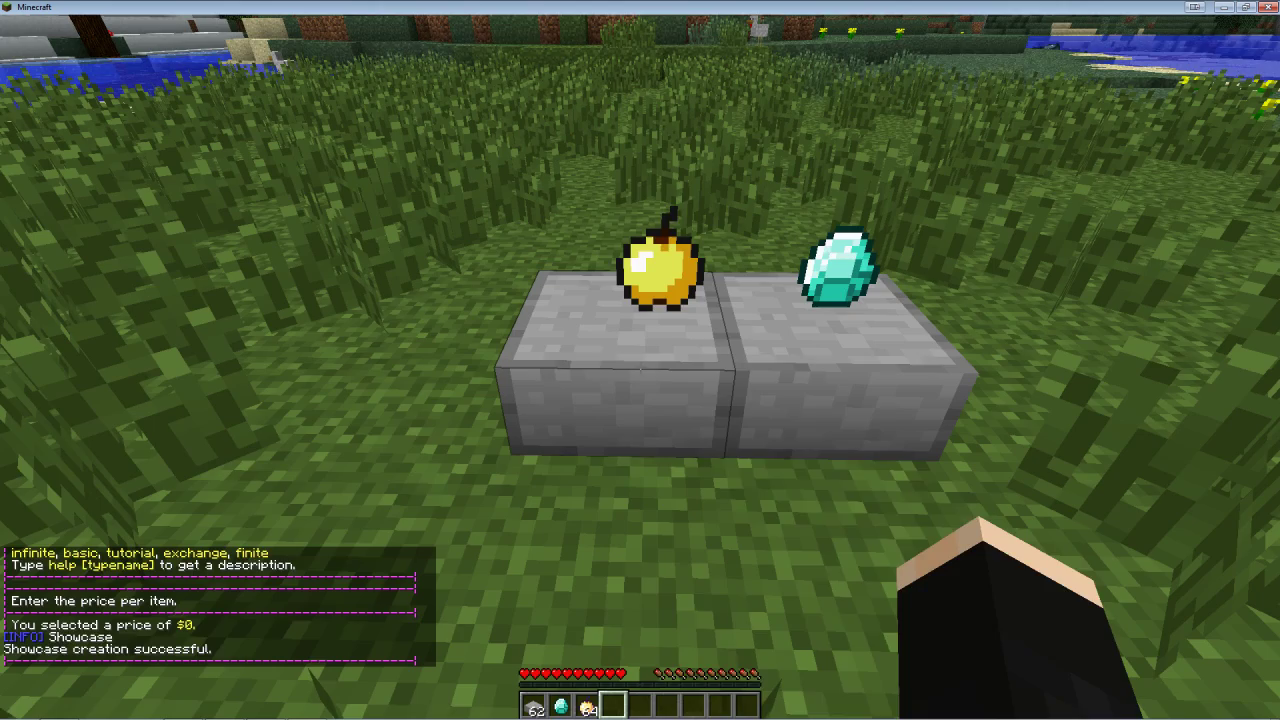
Step: Buy 1 golden apple from the new showcase, then start another purchase and walk away to cancel the checkout
{"action": "right_click", "coordinate": [641, 374]}
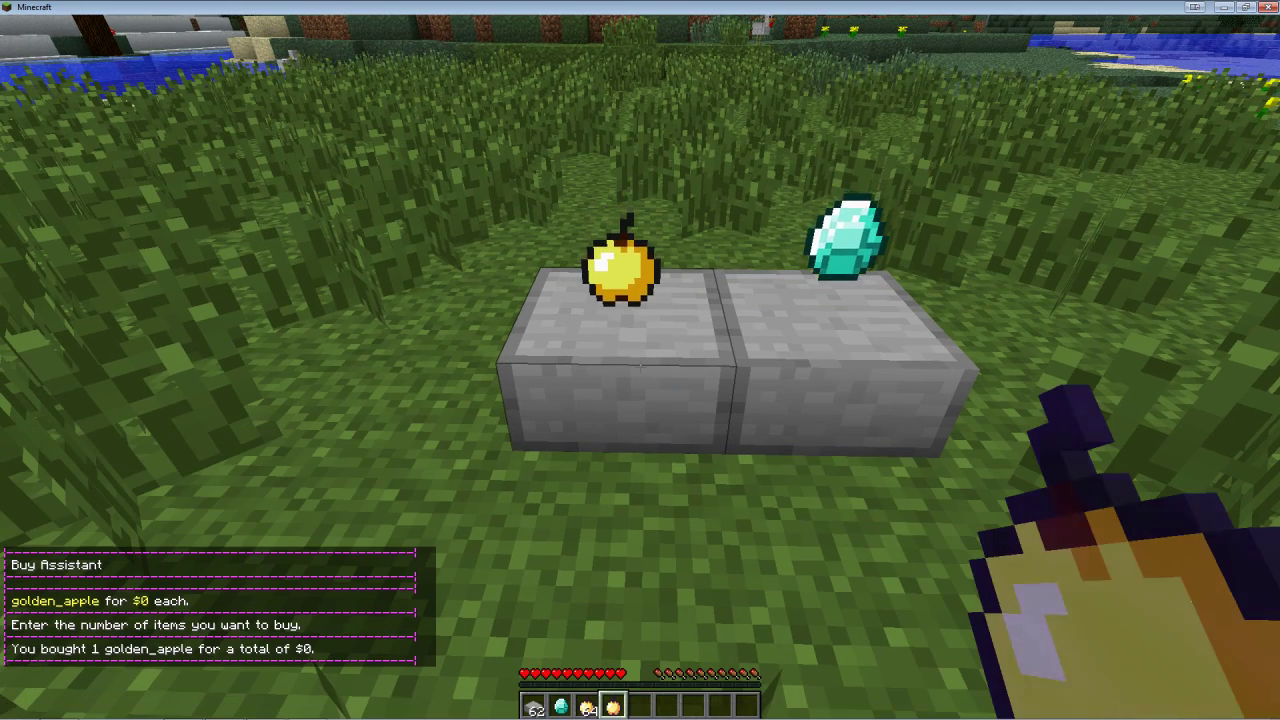
{"action": "right_click", "coordinate": [640, 368]}
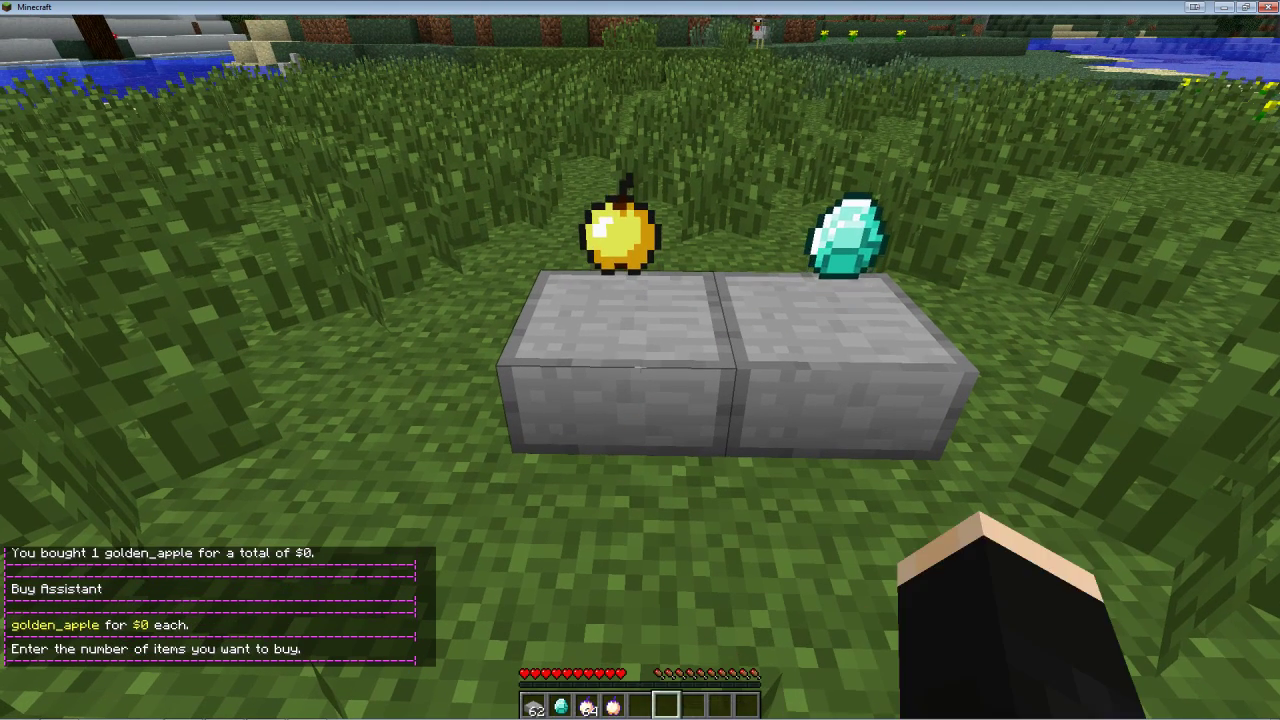
{"action": "key", "text": "w"}
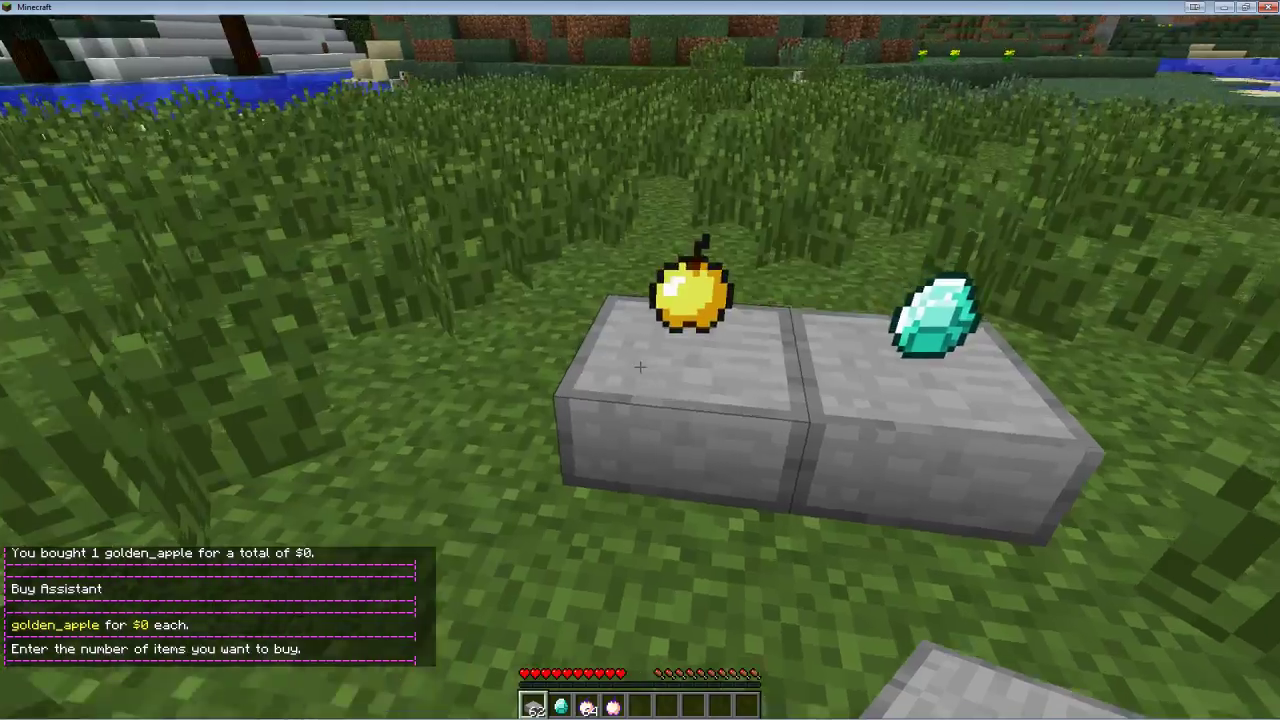
{"action": "scroll", "coordinate": [640, 368], "scroll_direction": "down", "scroll_amount": 3}
{"action": "scroll", "coordinate": [640, 368], "scroll_direction": "down", "scroll_amount": 1}
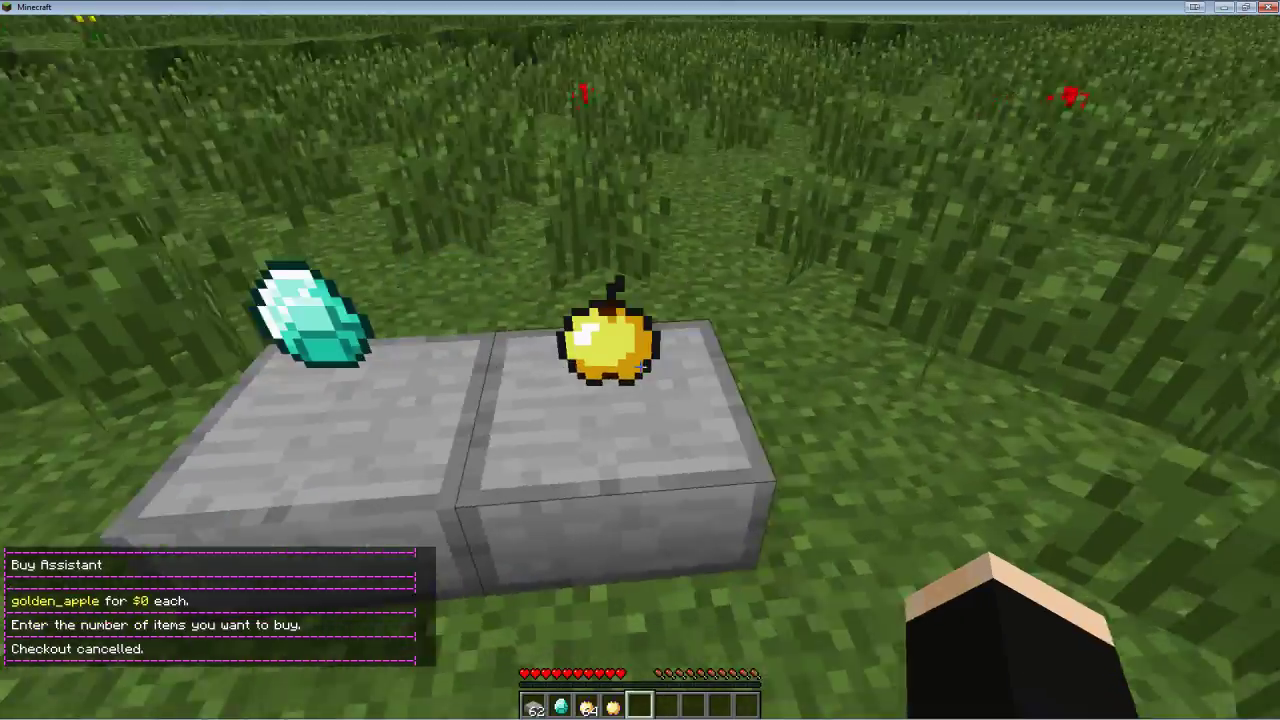
{"action": "key", "text": "w"}
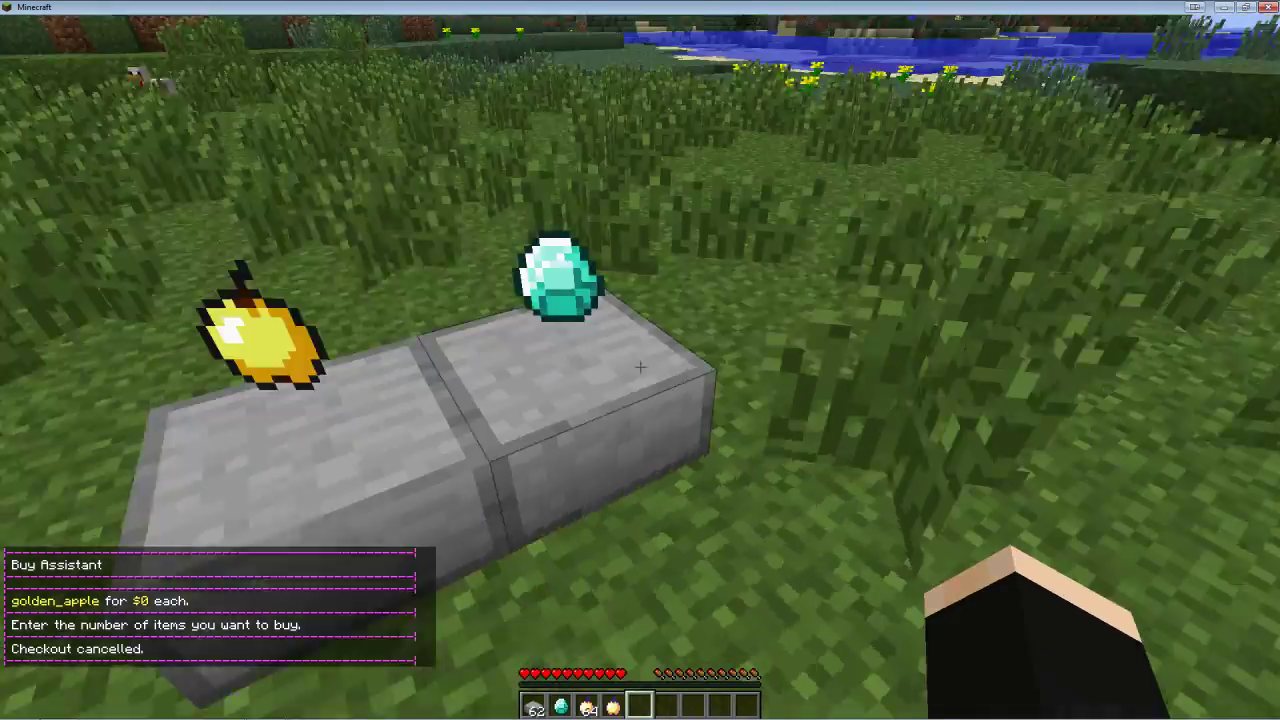
Step: Place a third slab in the row, directly beside the golden apple showcase
{"action": "key", "text": "e"}
{"action": "key", "text": "e"}
{"action": "key", "text": "3"}
{"action": "scroll", "coordinate": [640, 367], "scroll_direction": "up", "scroll_amount": 3}
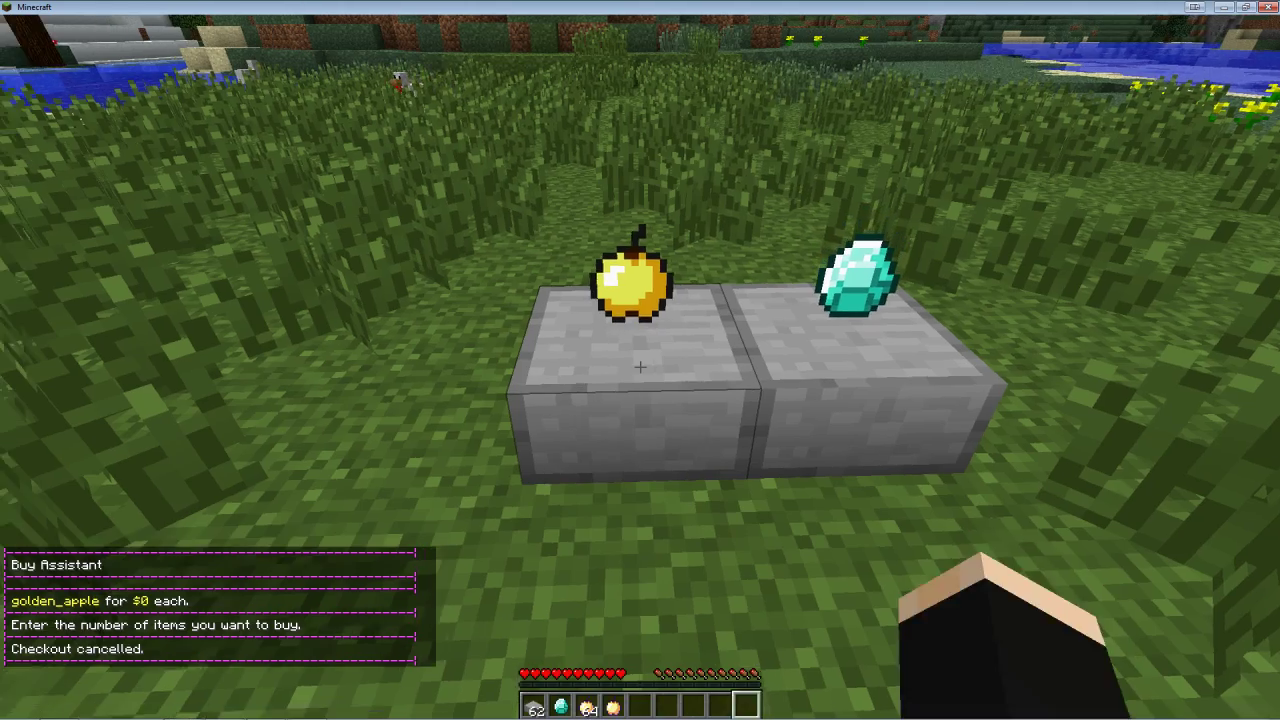
{"action": "scroll", "coordinate": [640, 367], "scroll_direction": "down", "scroll_amount": 1}
{"action": "key", "text": "a"}
{"action": "right_click", "coordinate": [640, 367]}
{"action": "scroll", "coordinate": [640, 367], "scroll_direction": "down", "scroll_amount": 4}
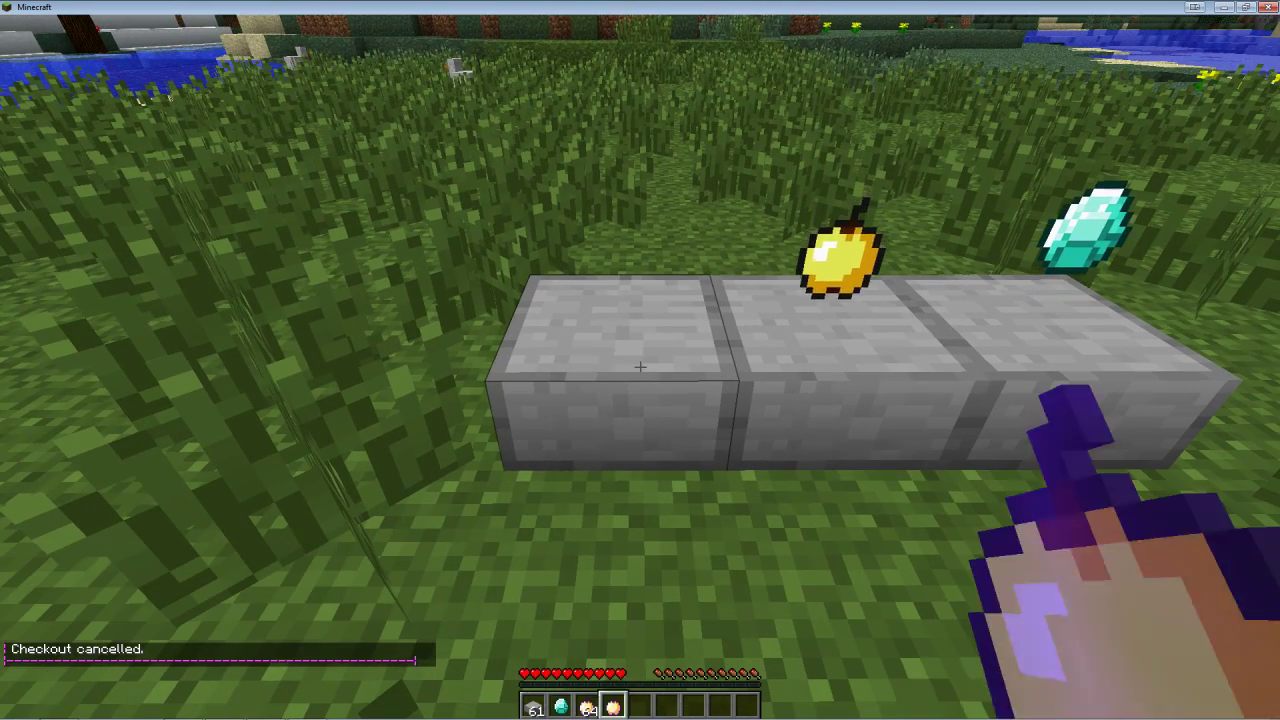
{"action": "left_click", "coordinate": [640, 367]}
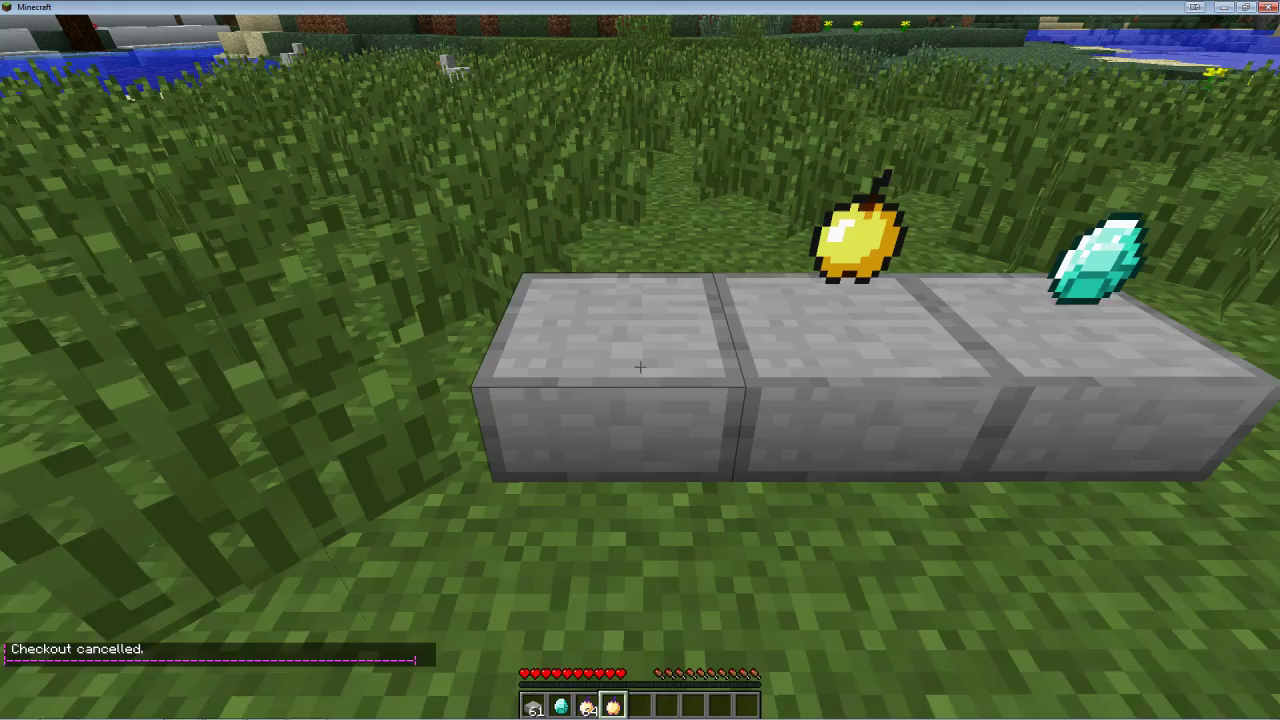
Step: Get a stack of 64 stone from the TooManyItems list
{"action": "key", "text": "e"}
{"action": "left_click", "coordinate": [778, 54]}
{"action": "key", "text": "e"}
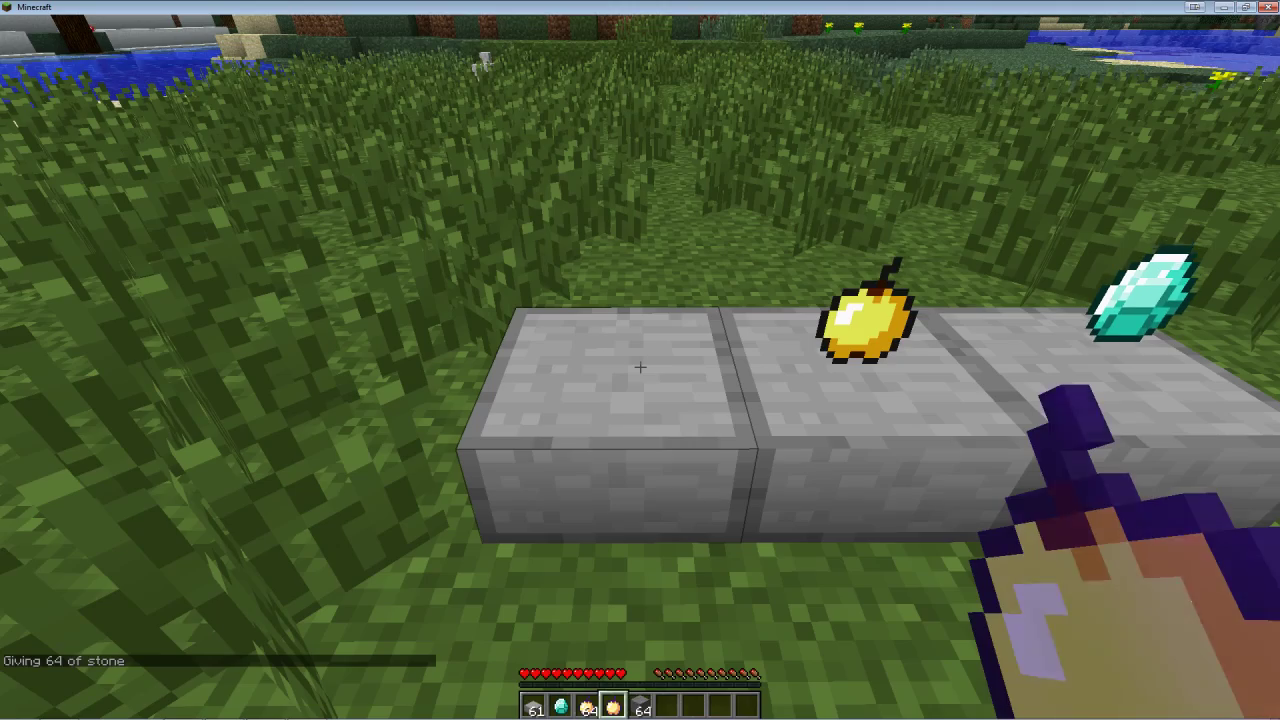
Step: Create a stone showcase on the third slab with a price of $1 per item and an amount of 5 items
{"action": "key", "text": "5"}
{"action": "right_click", "coordinate": [640, 367]}
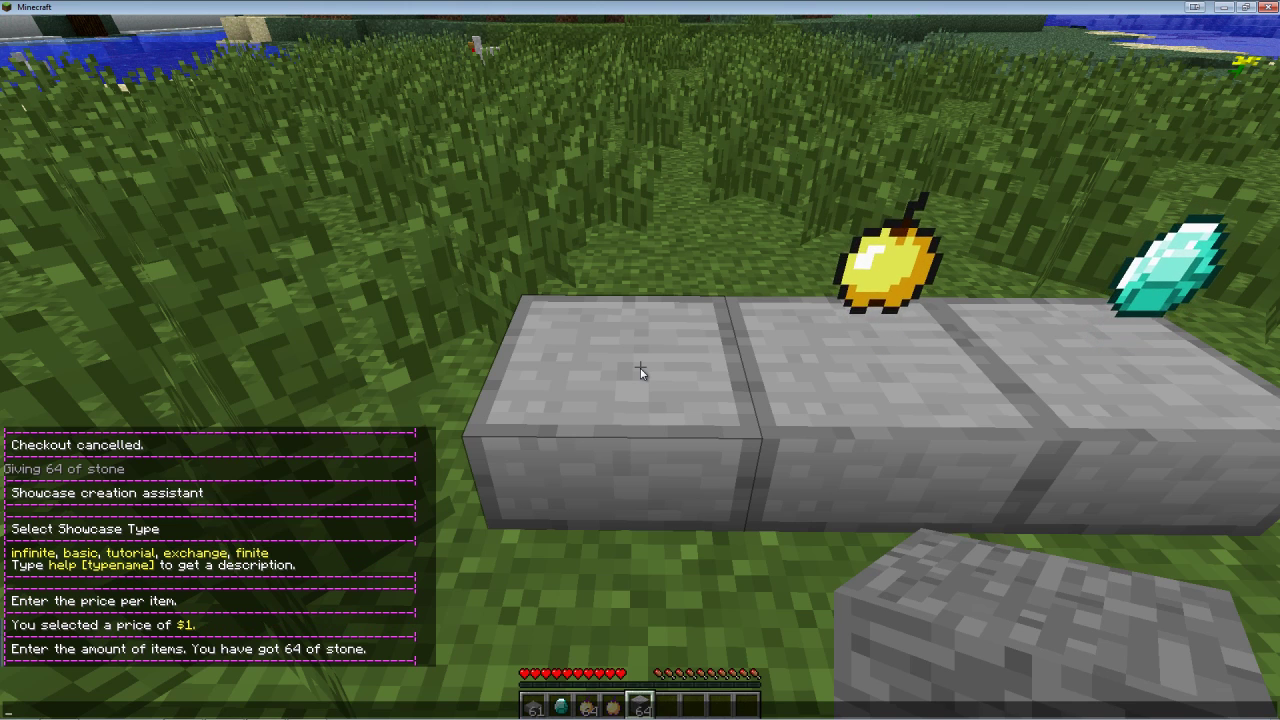
{"action": "scroll", "coordinate": [640, 367], "scroll_direction": "down", "scroll_amount": 1}
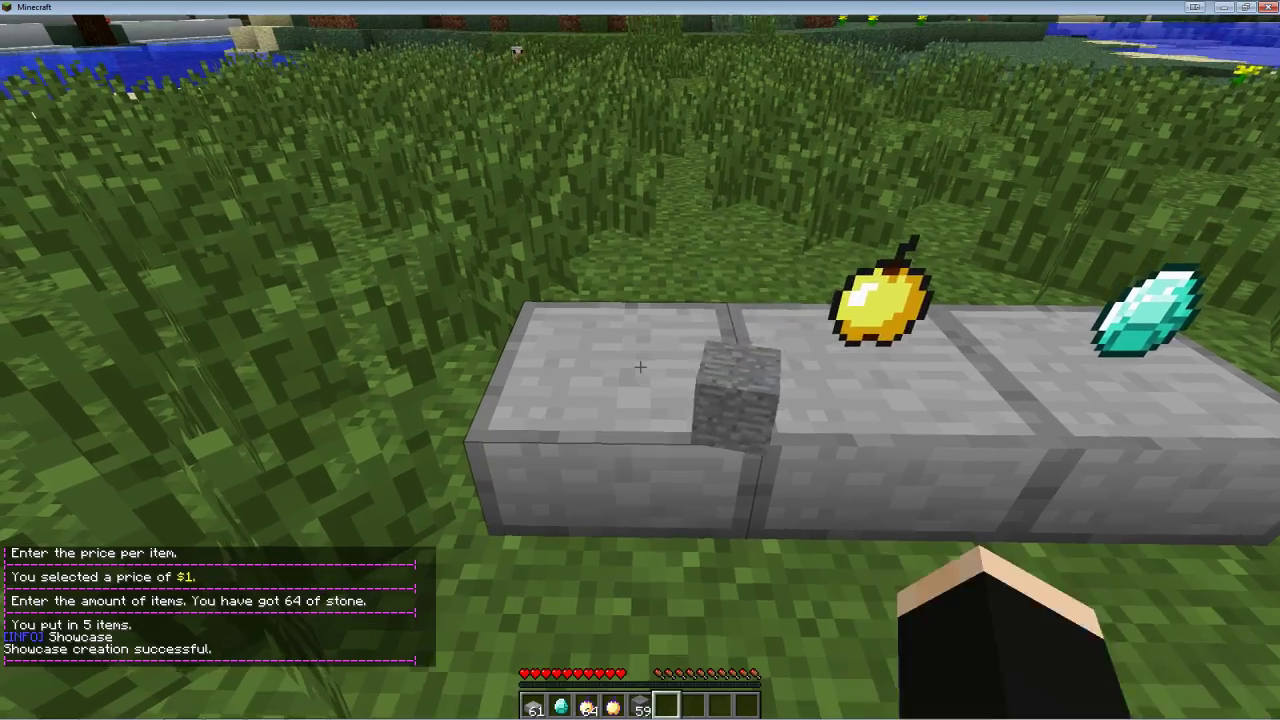
Step: Walk around the meadow near the showcases and break tall grass to collect seeds
{"action": "key", "text": "w"}
{"action": "key", "text": "a"}
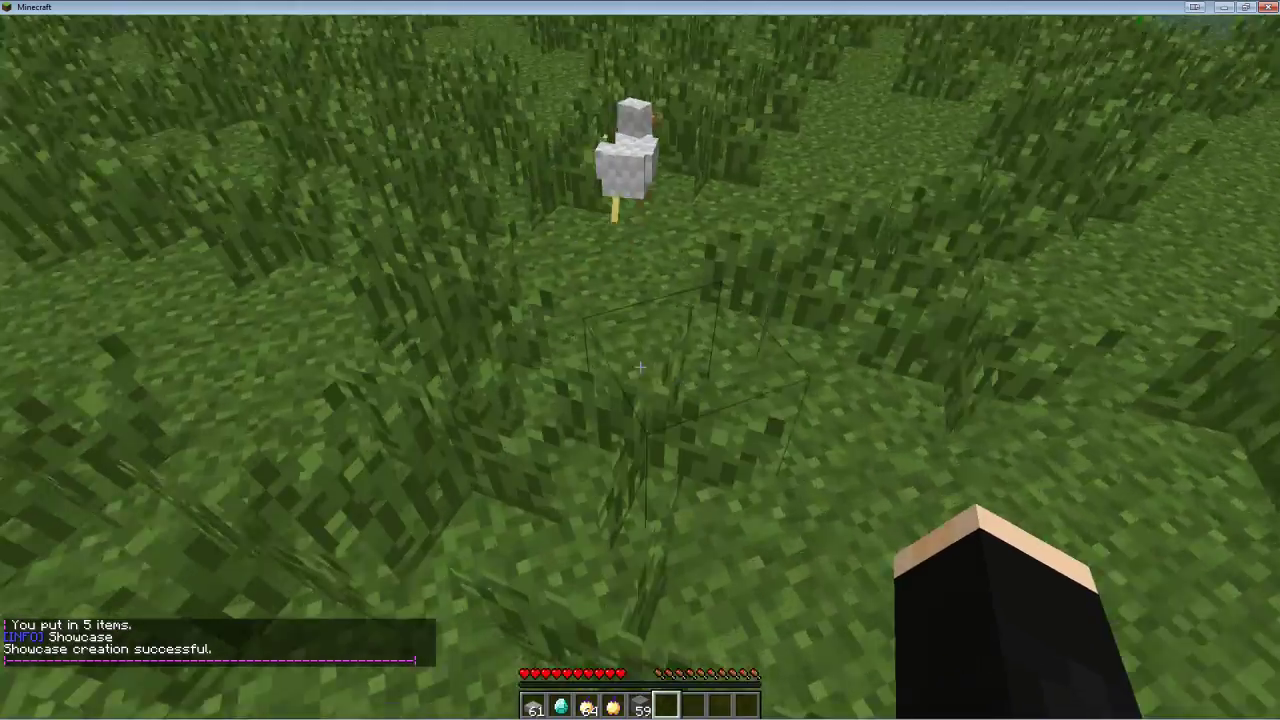
{"action": "key", "text": "w"}
{"action": "left_click", "coordinate": [640, 367]}
{"action": "left_click", "coordinate": [640, 367]}
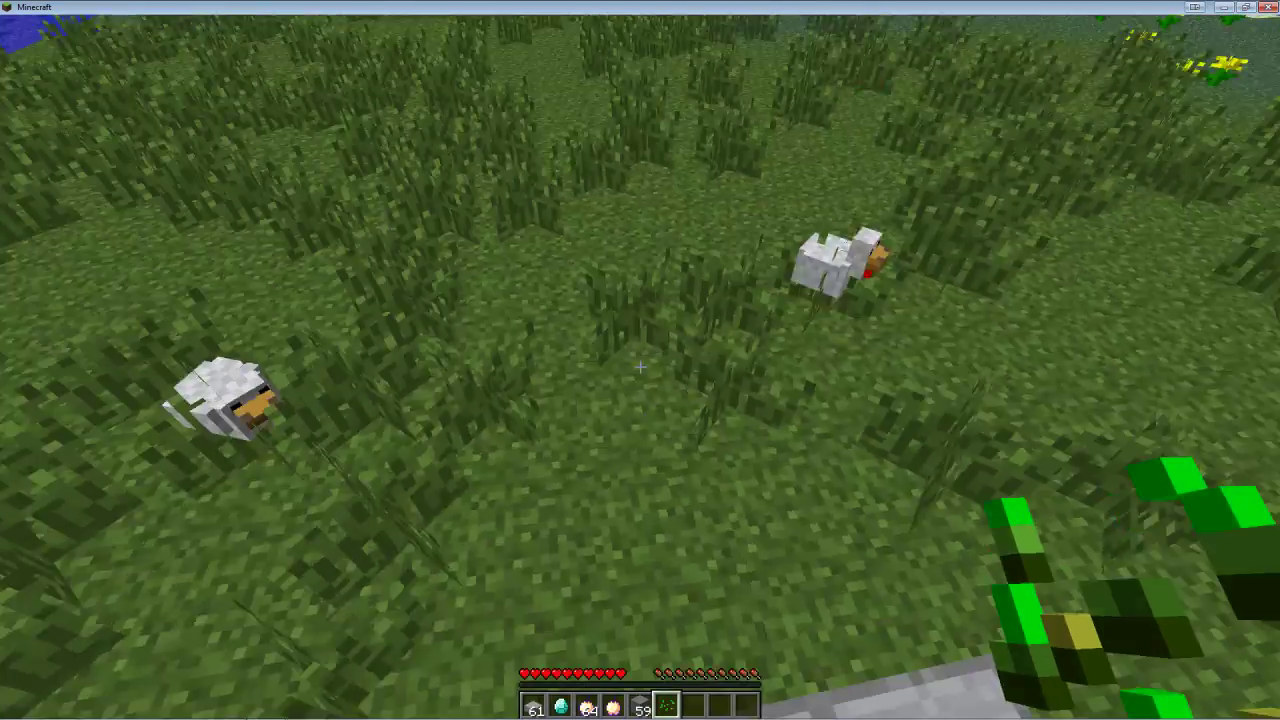
{"action": "left_click", "coordinate": [640, 367]}
{"action": "key", "text": "w"}
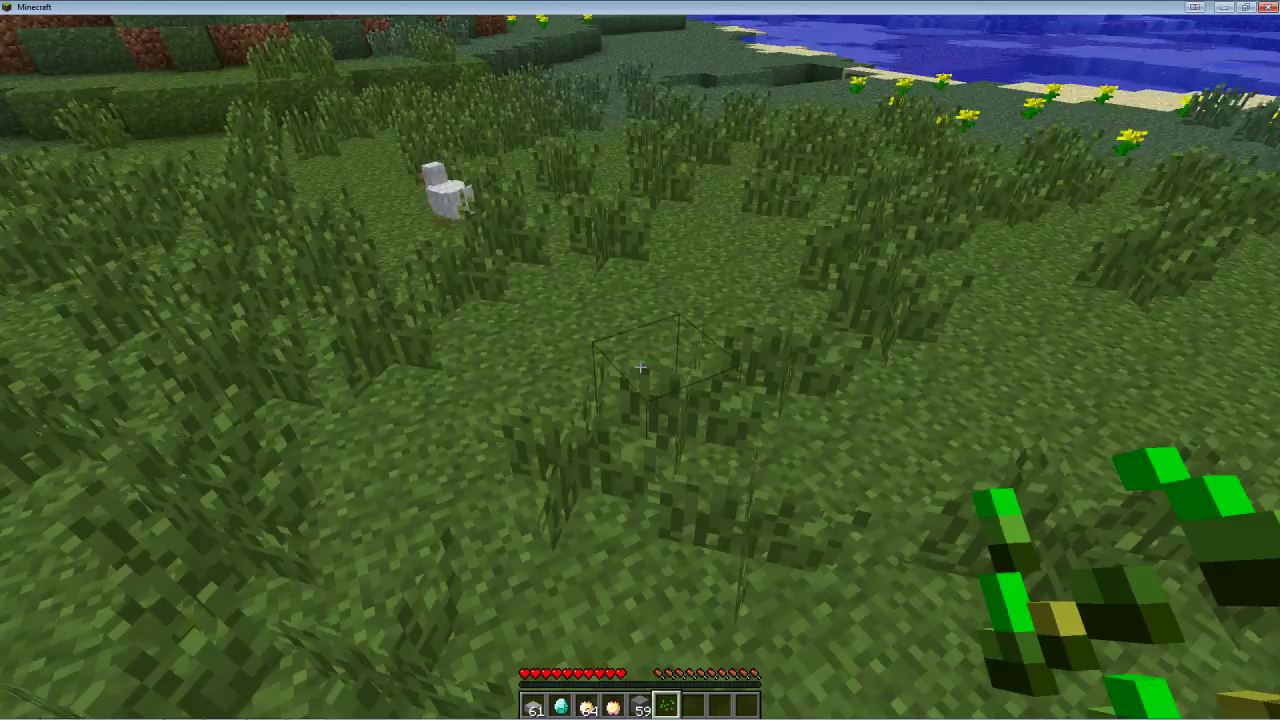
Step: Pick a red flower in the meadow and turn back to the row of three showcases
{"action": "key", "text": "w"}
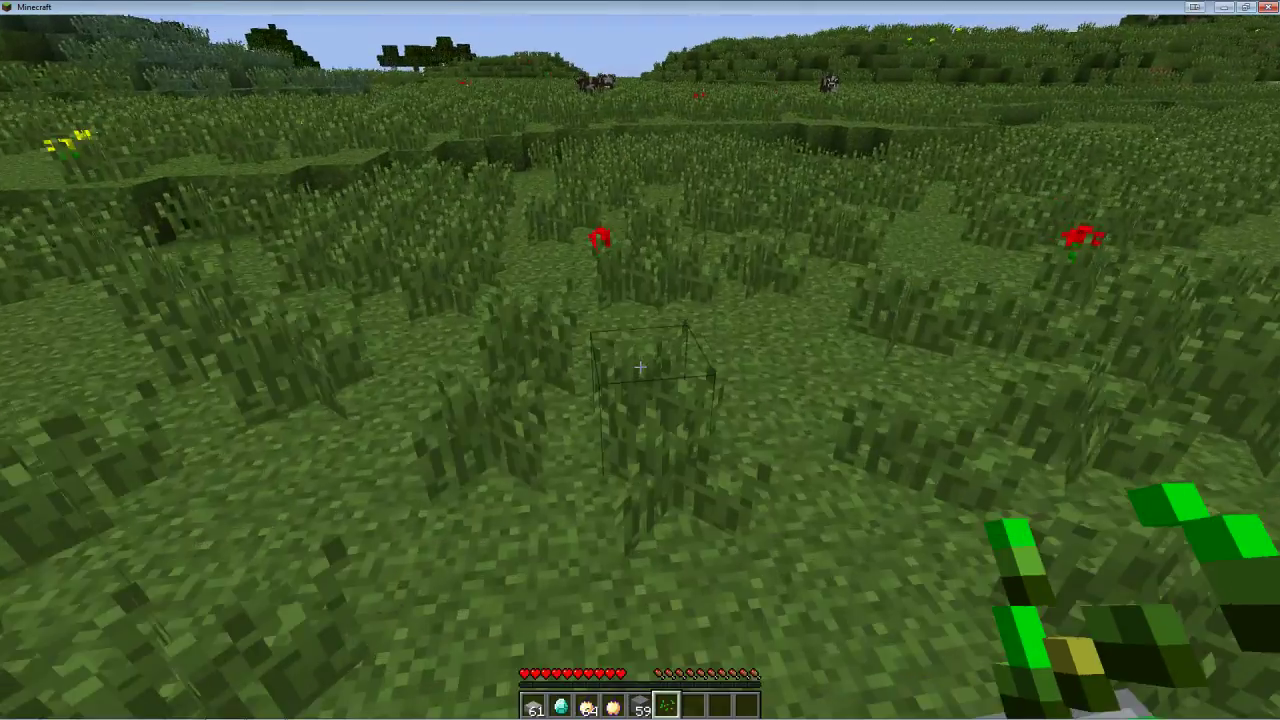
{"action": "key", "text": "w"}
{"action": "left_click", "coordinate": [640, 367]}
{"action": "scroll", "coordinate": [640, 367], "scroll_direction": "down", "scroll_amount": 1}
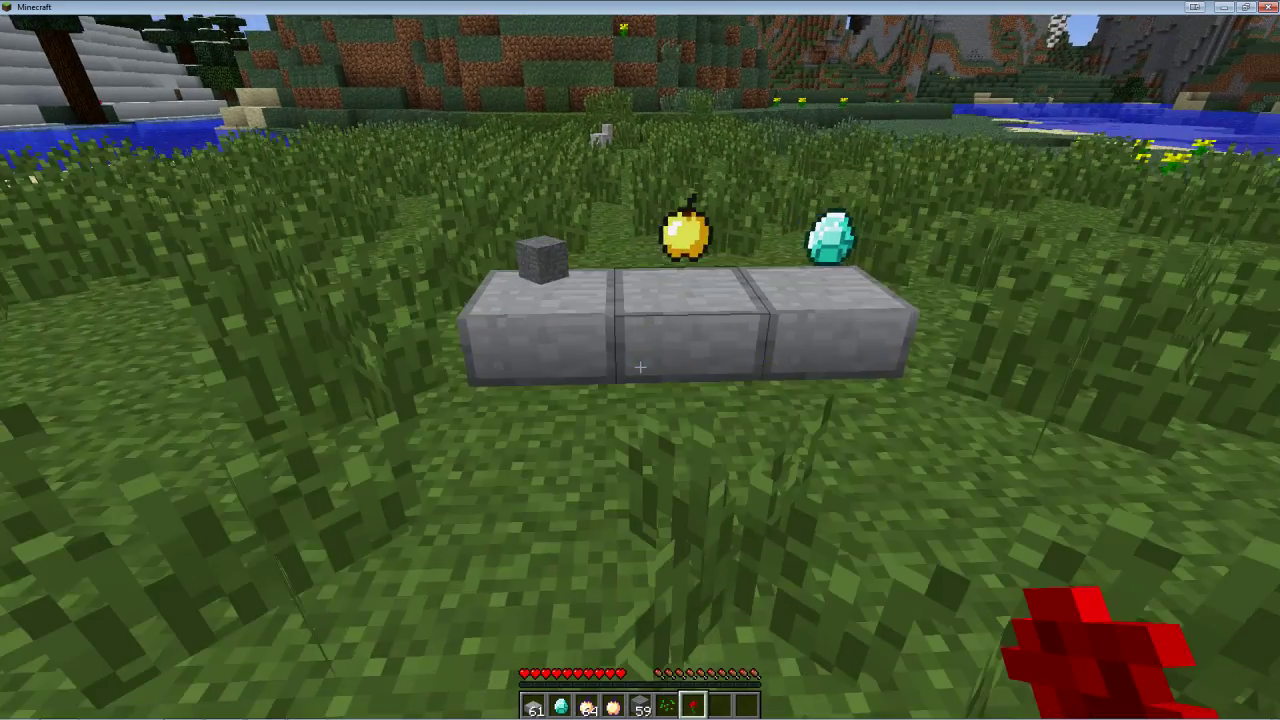
{"action": "key", "text": "w"}
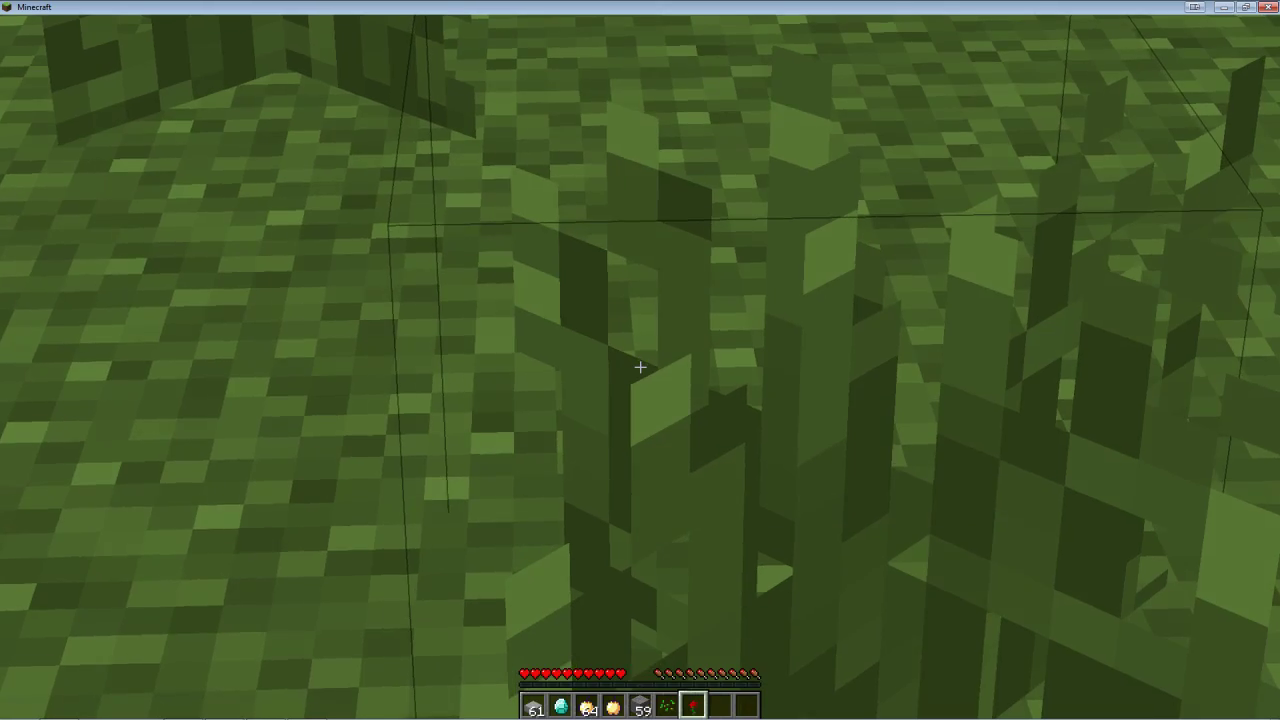